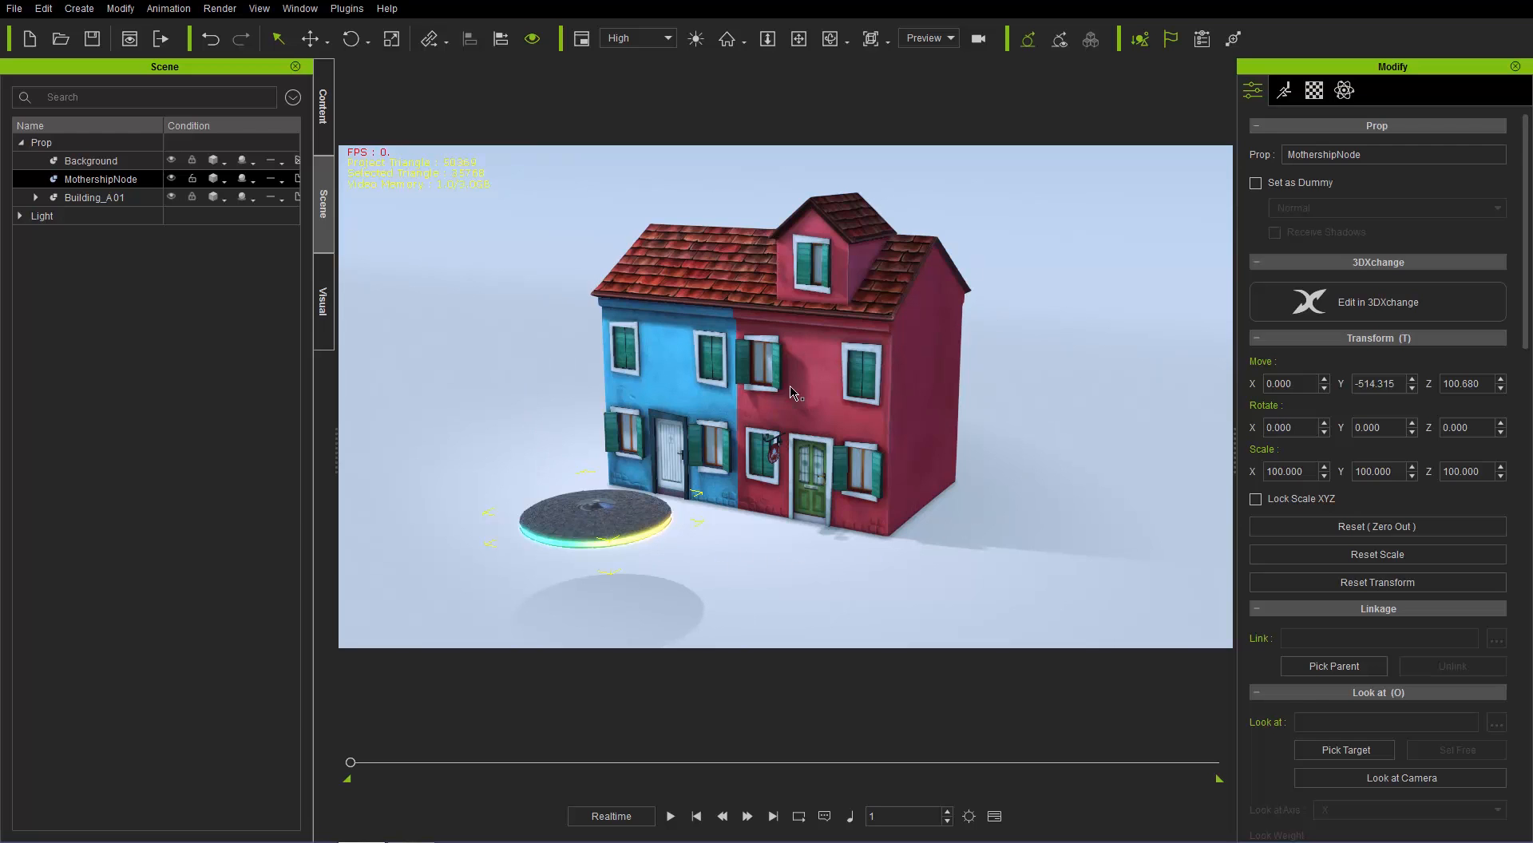
Create a motion path and place its first four points along the front and around the red side of the house.
{"action": "middle_click_drag", "start_coordinate": [813, 310], "coordinate": [844, 329]}
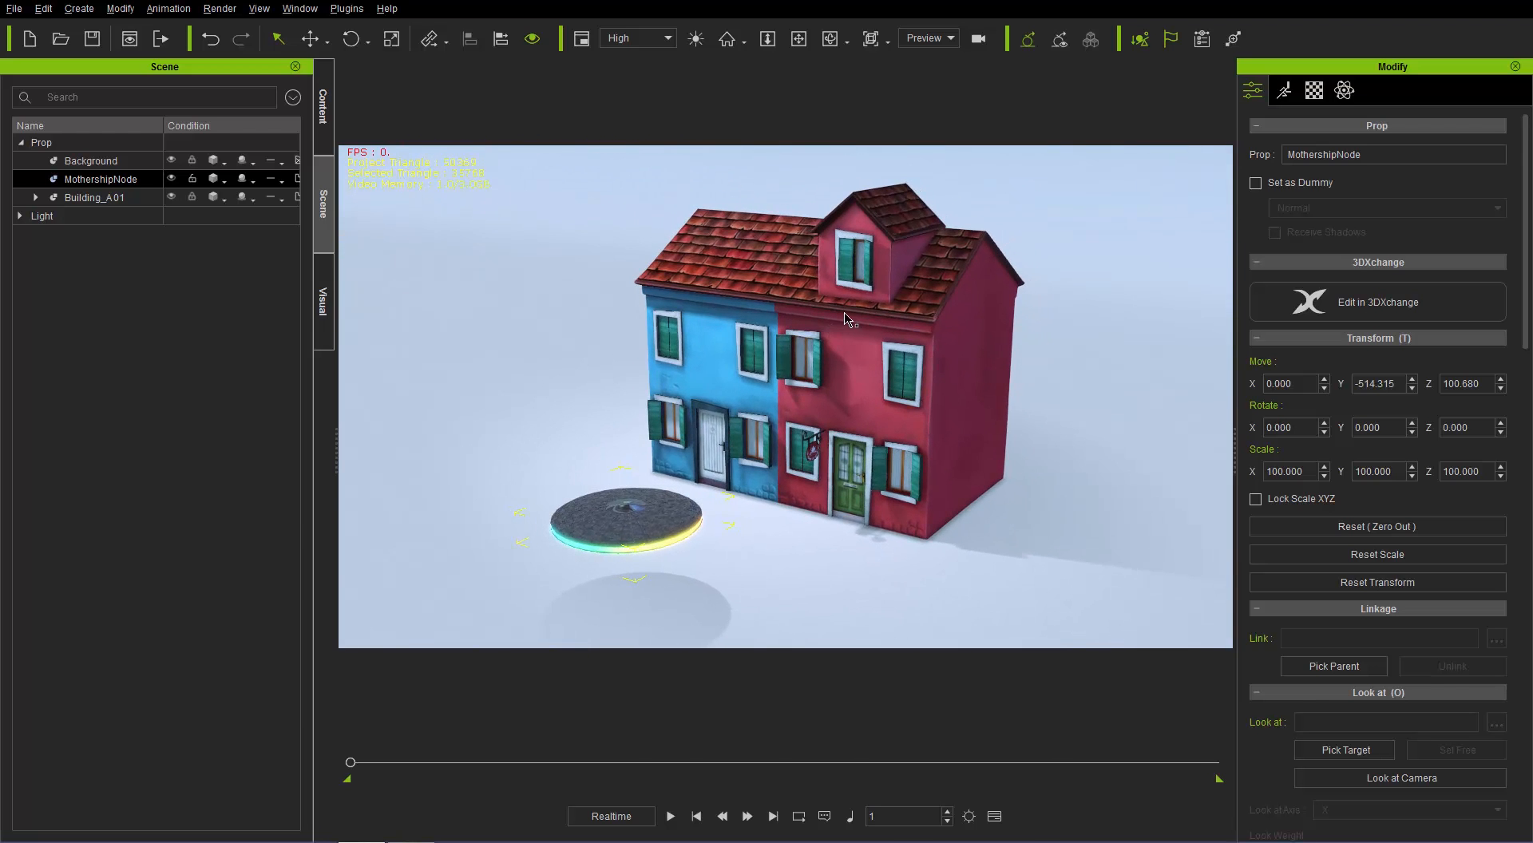
{"action": "right_click_drag", "start_coordinate": [846, 314], "coordinate": [877, 403], "text": "alt"}
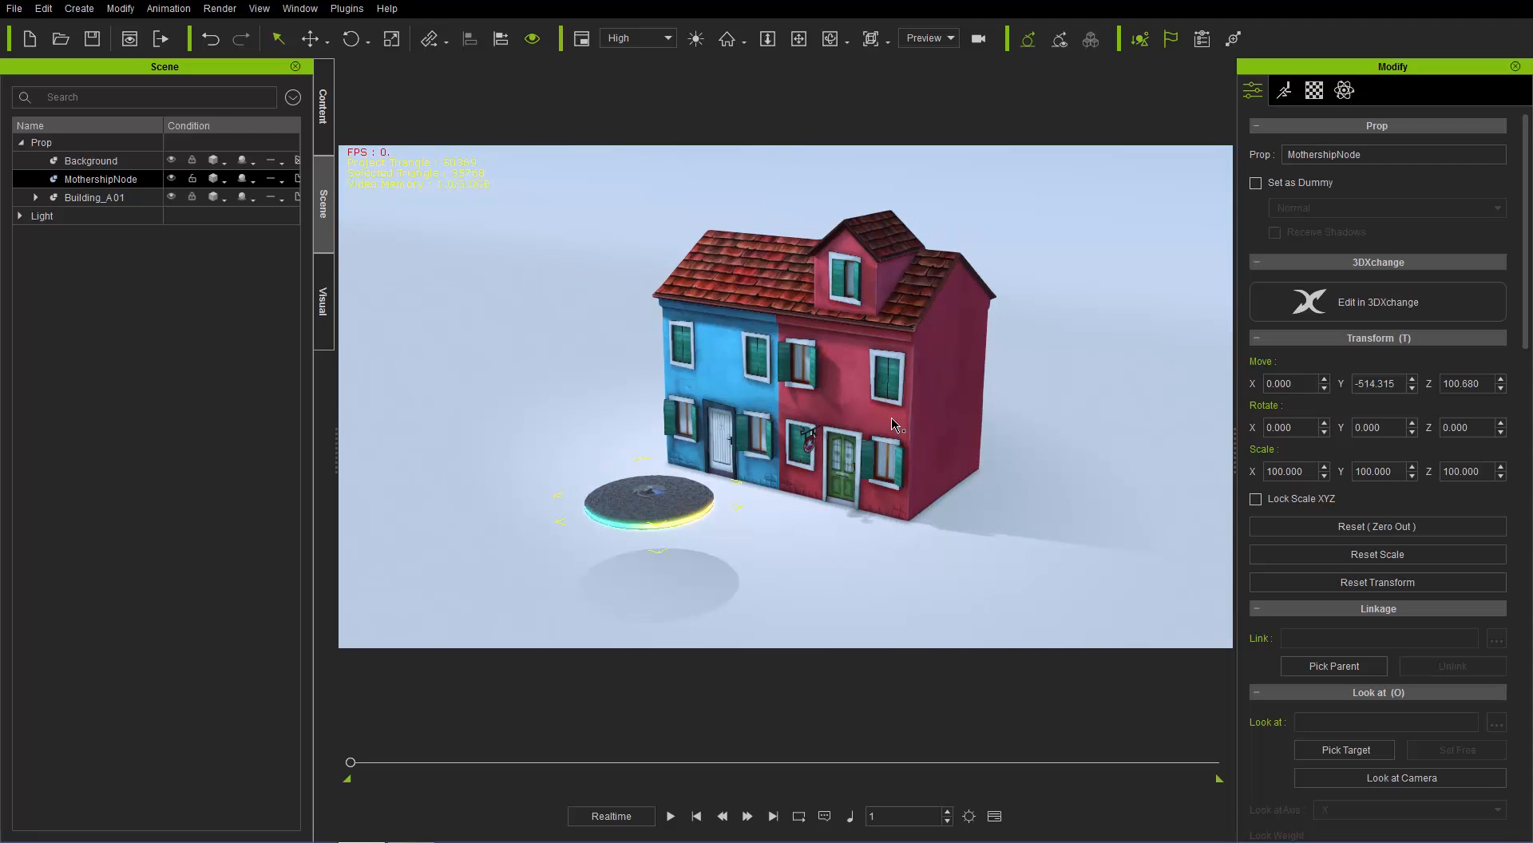
{"action": "left_click", "coordinate": [79, 8]}
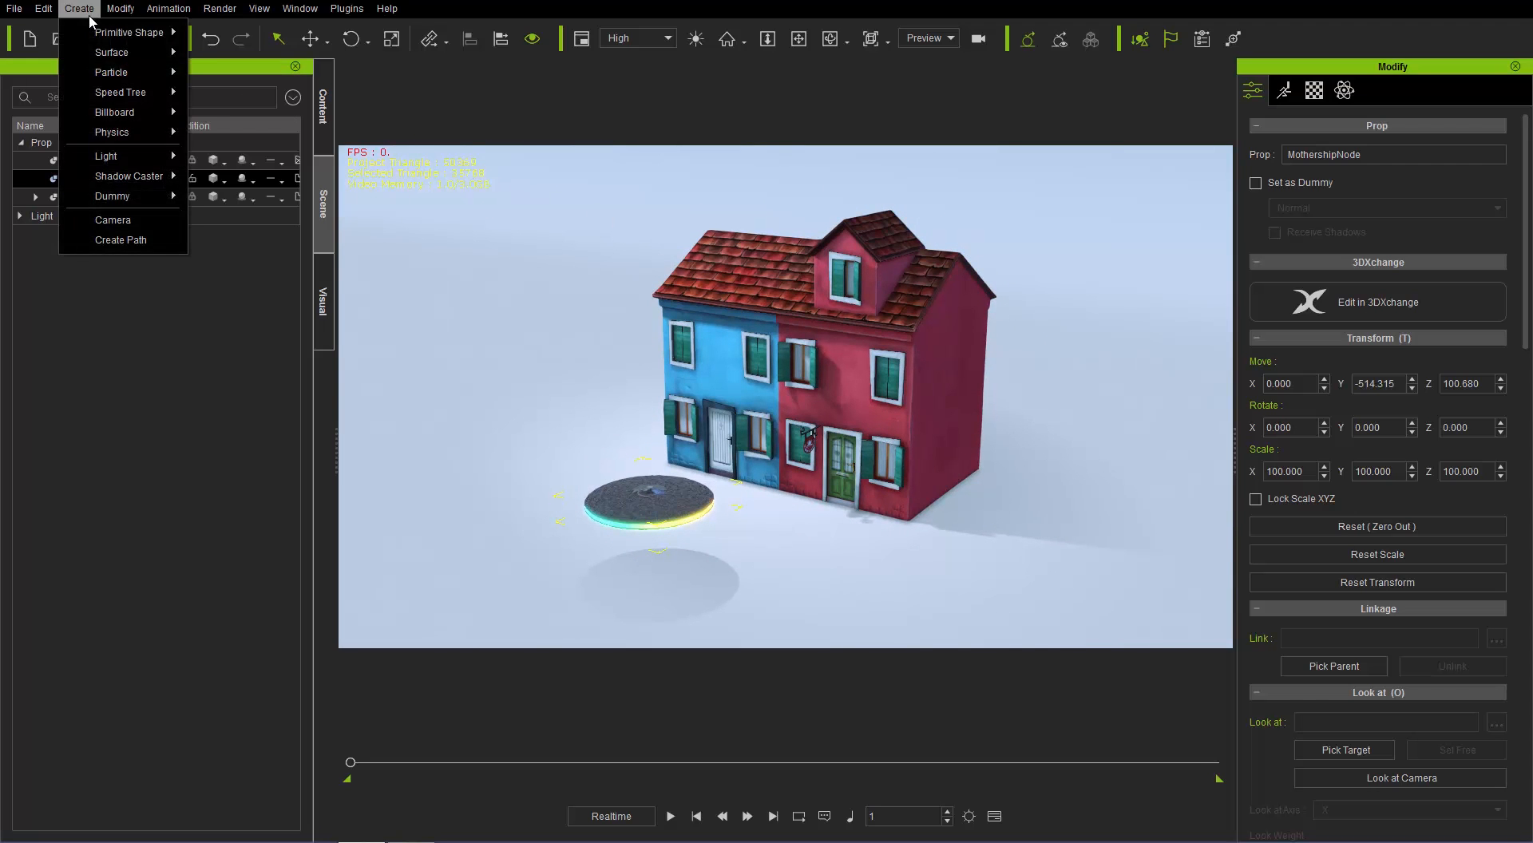
{"action": "left_click", "coordinate": [119, 239]}
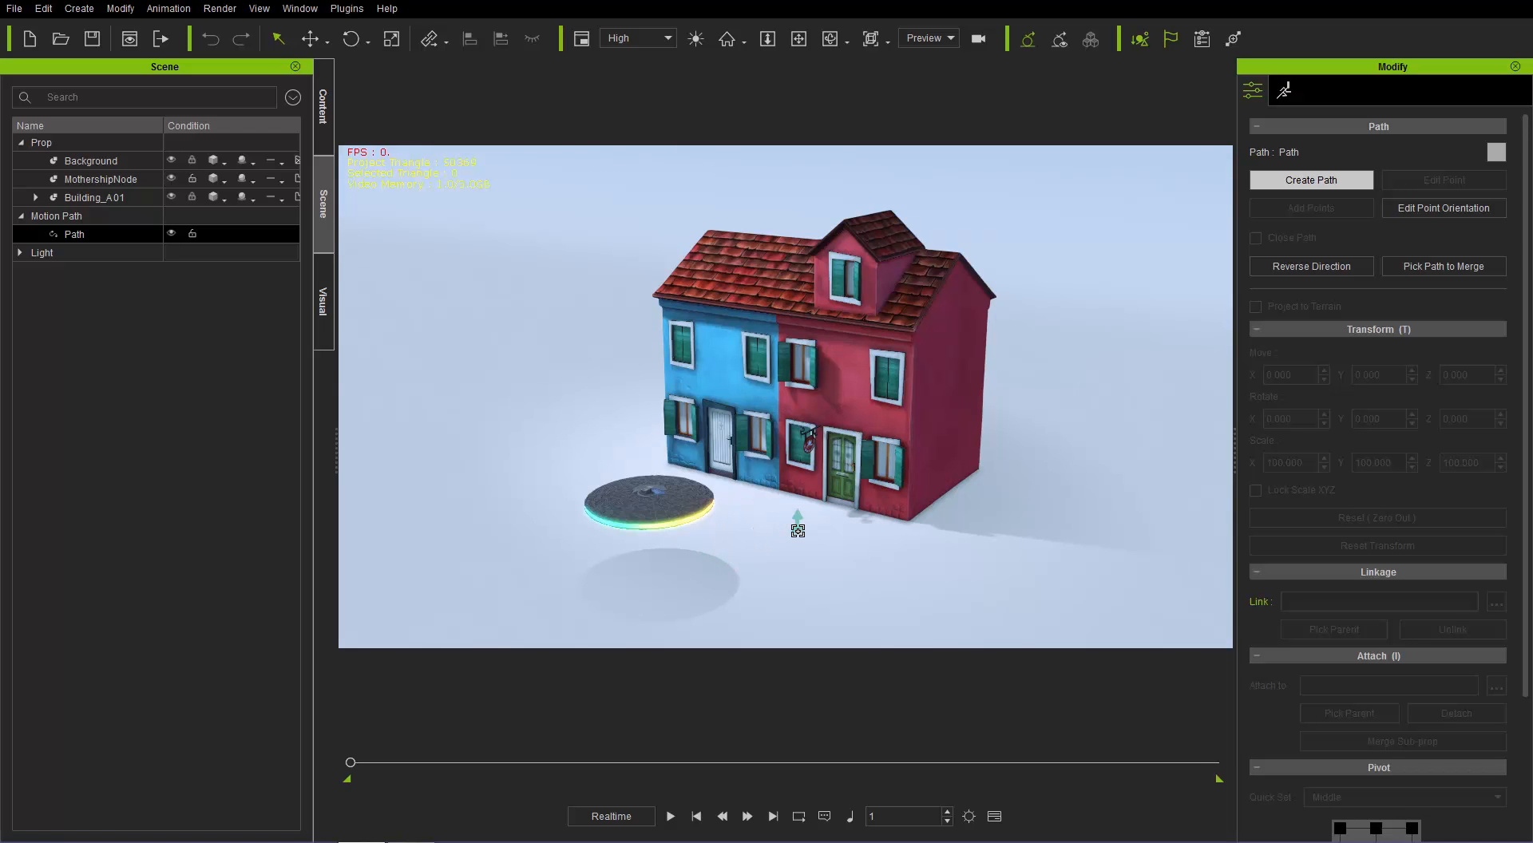
{"action": "left_click", "coordinate": [747, 553]}
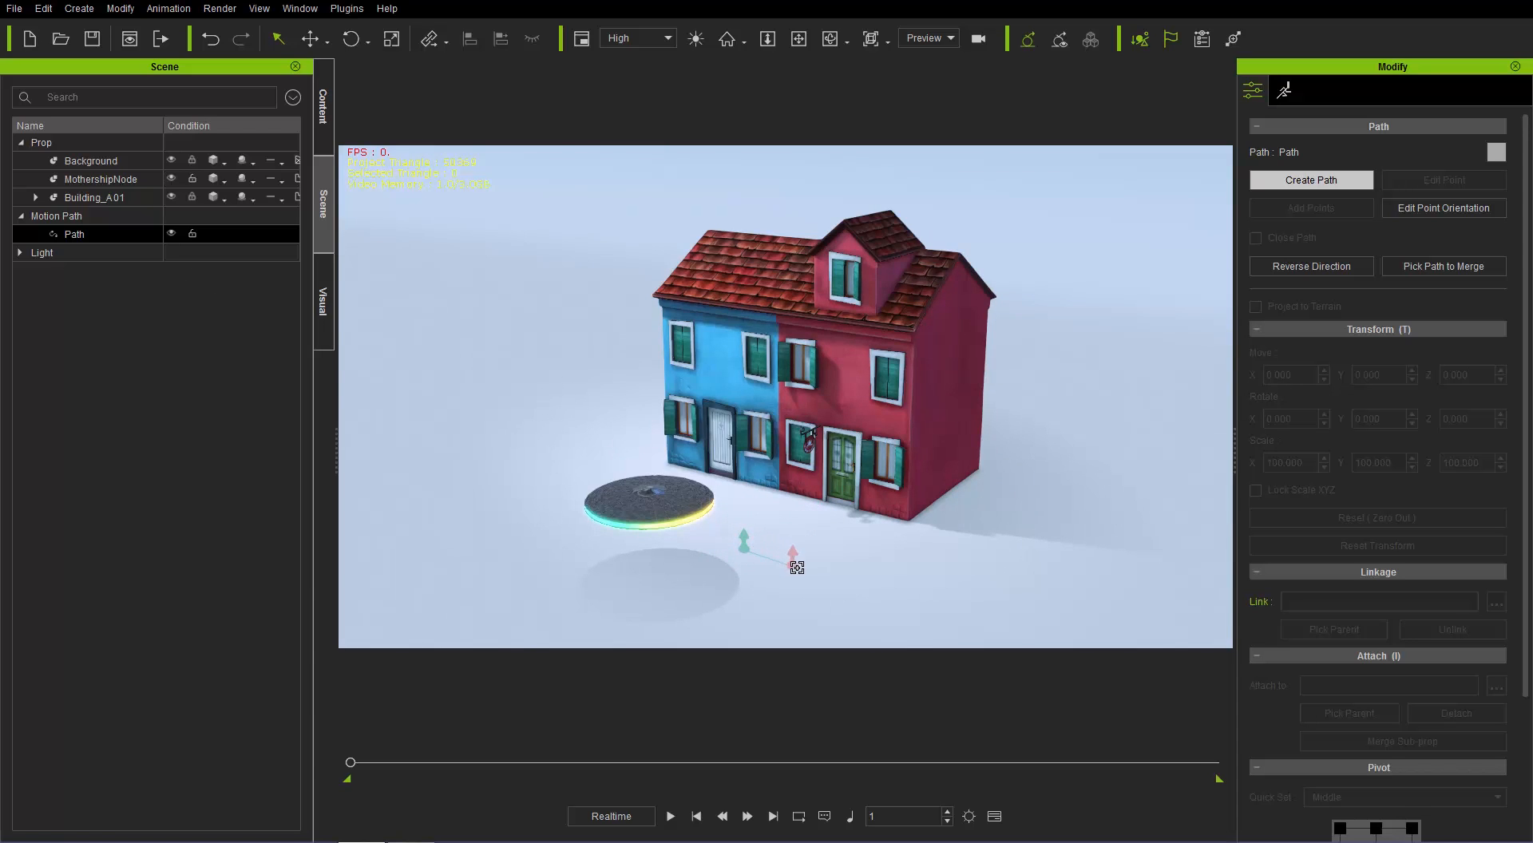
{"action": "left_click", "coordinate": [957, 574]}
{"action": "left_click", "coordinate": [1082, 461]}
{"action": "left_click", "coordinate": [996, 372]}
Add four more path points behind the house and around its blue side, and close the path into a loop.
{"action": "right_click_drag", "start_coordinate": [987, 386], "coordinate": [982, 473]}
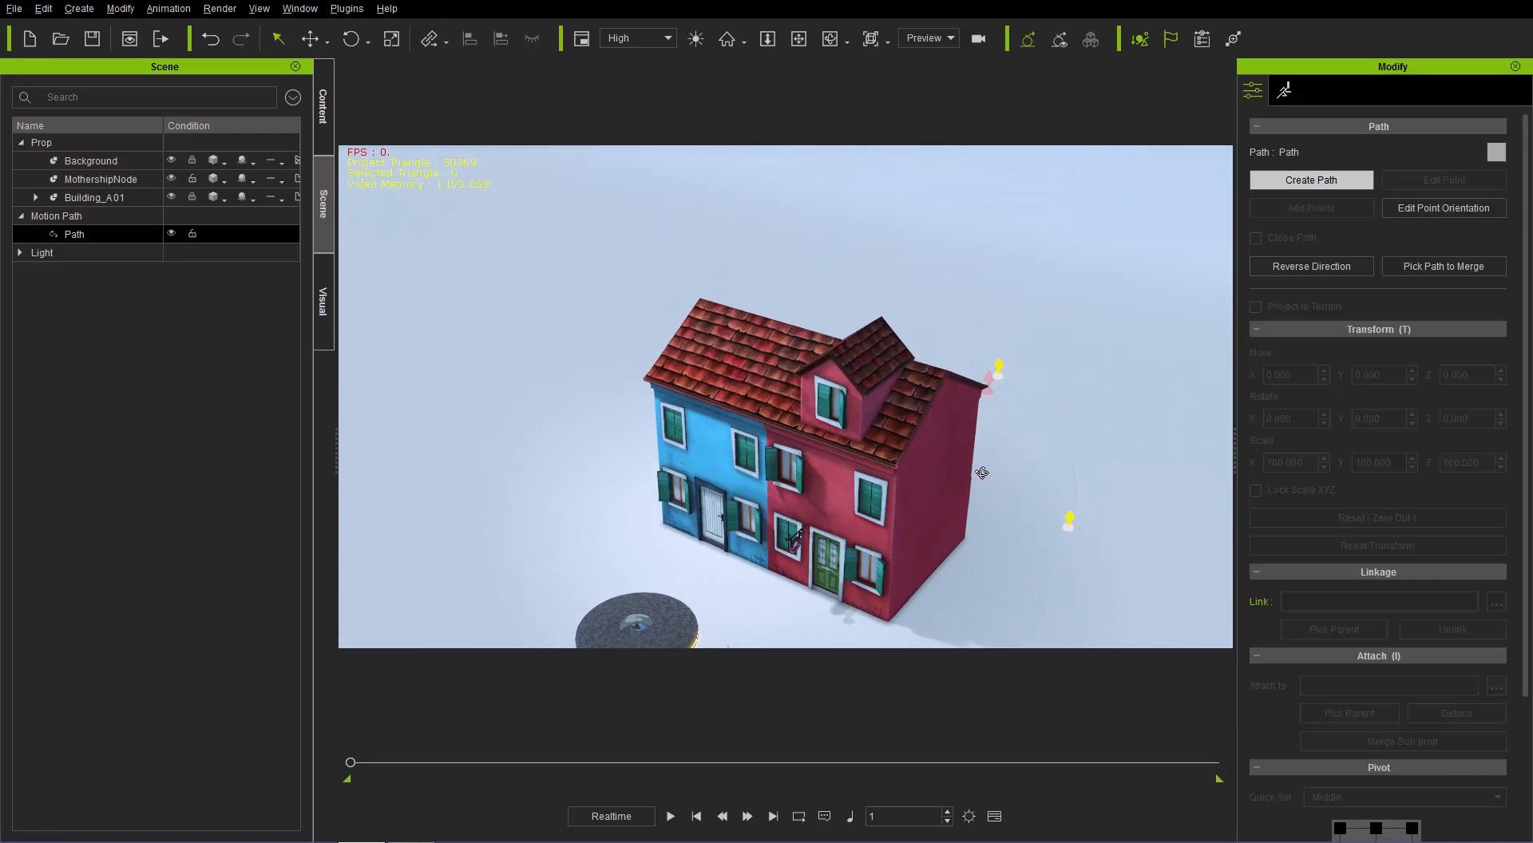
{"action": "middle_click_drag", "start_coordinate": [1002, 493], "coordinate": [933, 420]}
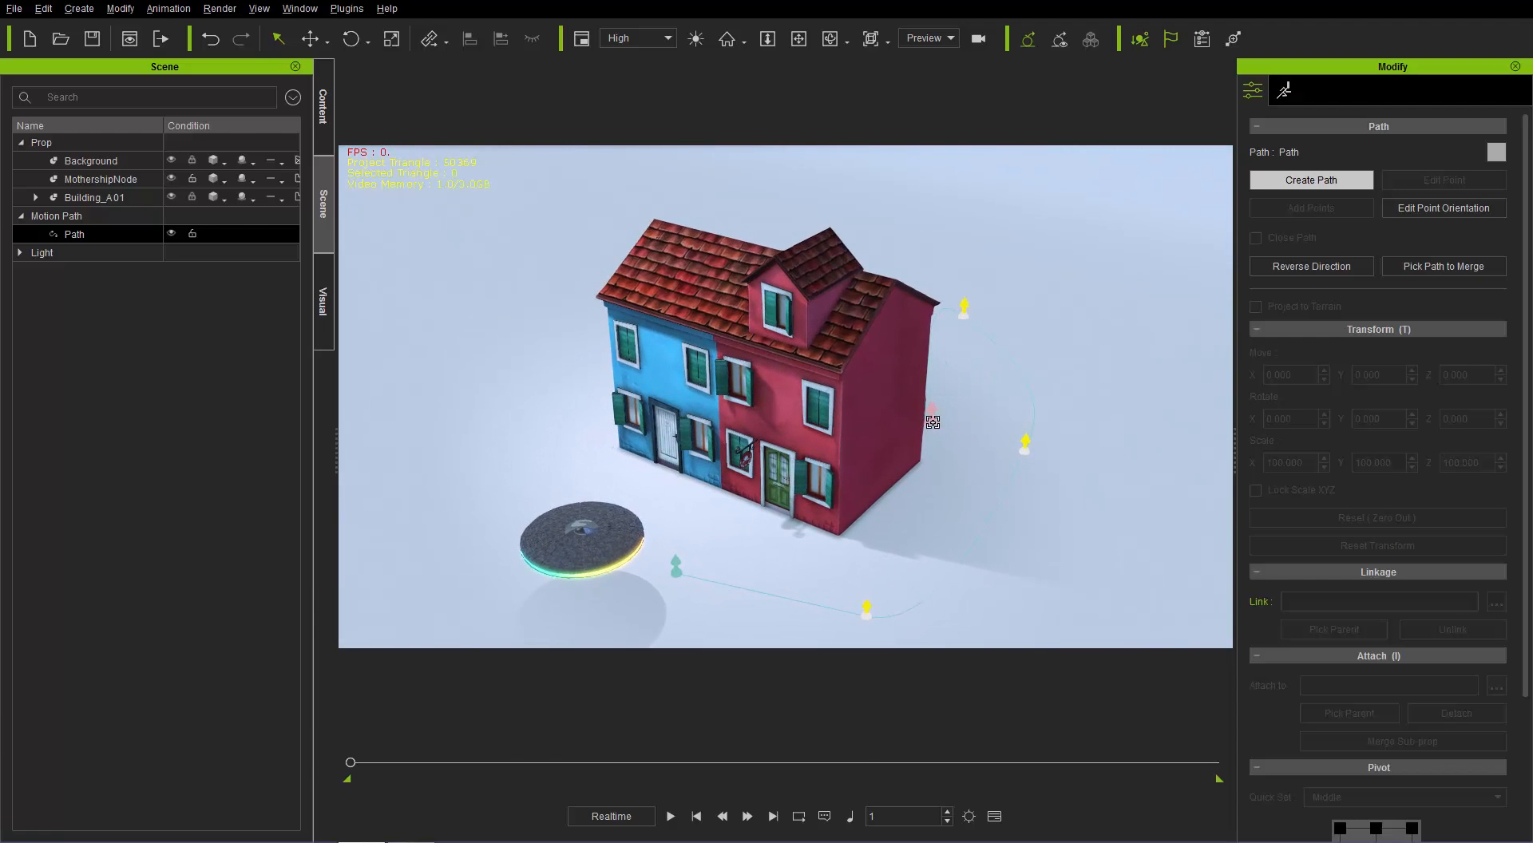
{"action": "middle_click_drag", "start_coordinate": [926, 411], "coordinate": [739, 444]}
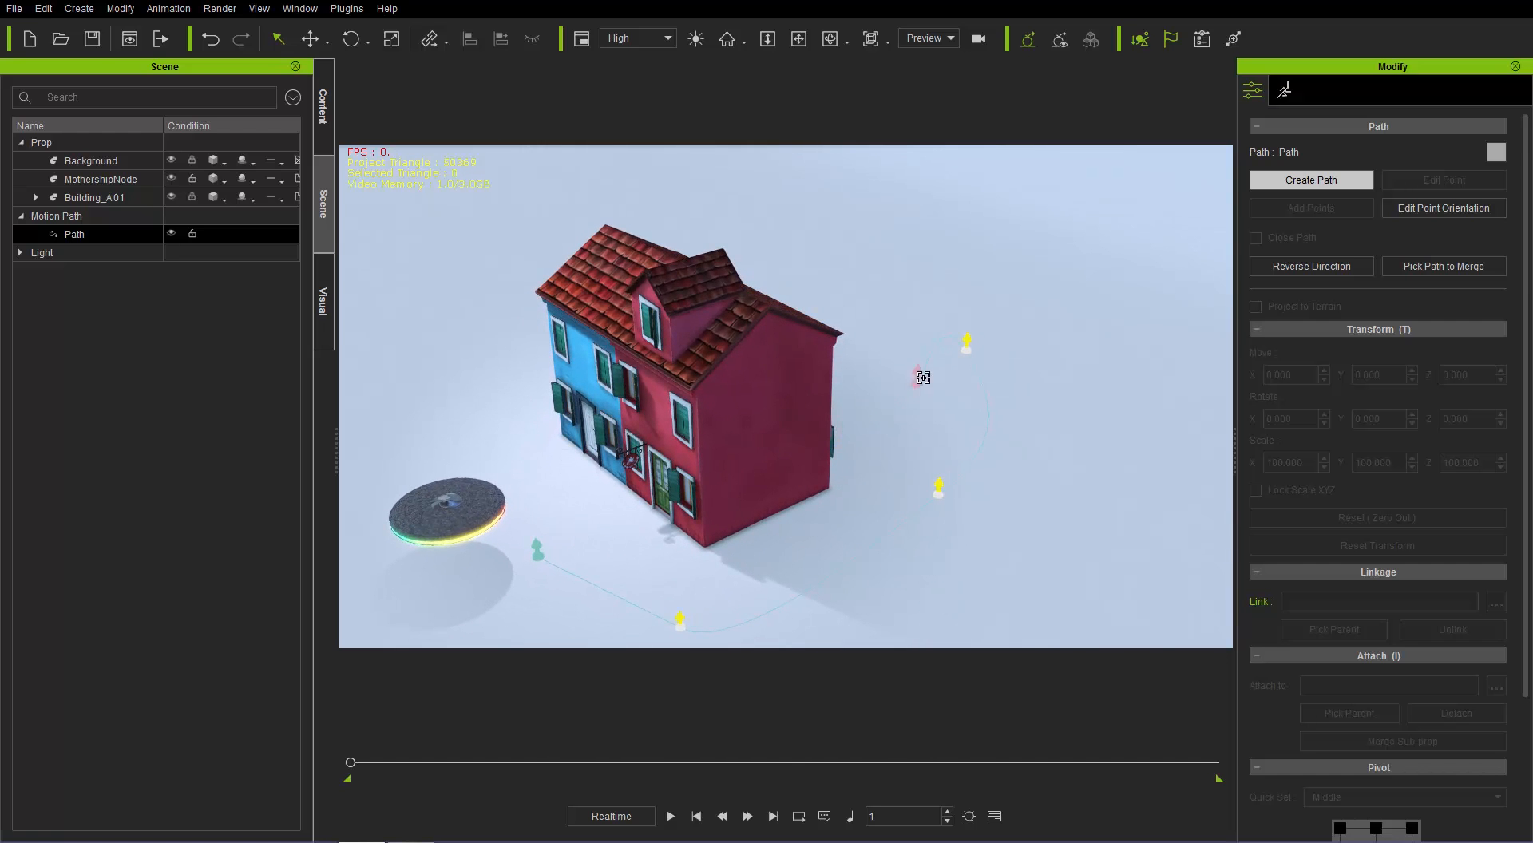
{"action": "left_click", "coordinate": [819, 297]}
{"action": "left_click", "coordinate": [690, 250]}
{"action": "left_click", "coordinate": [514, 293]}
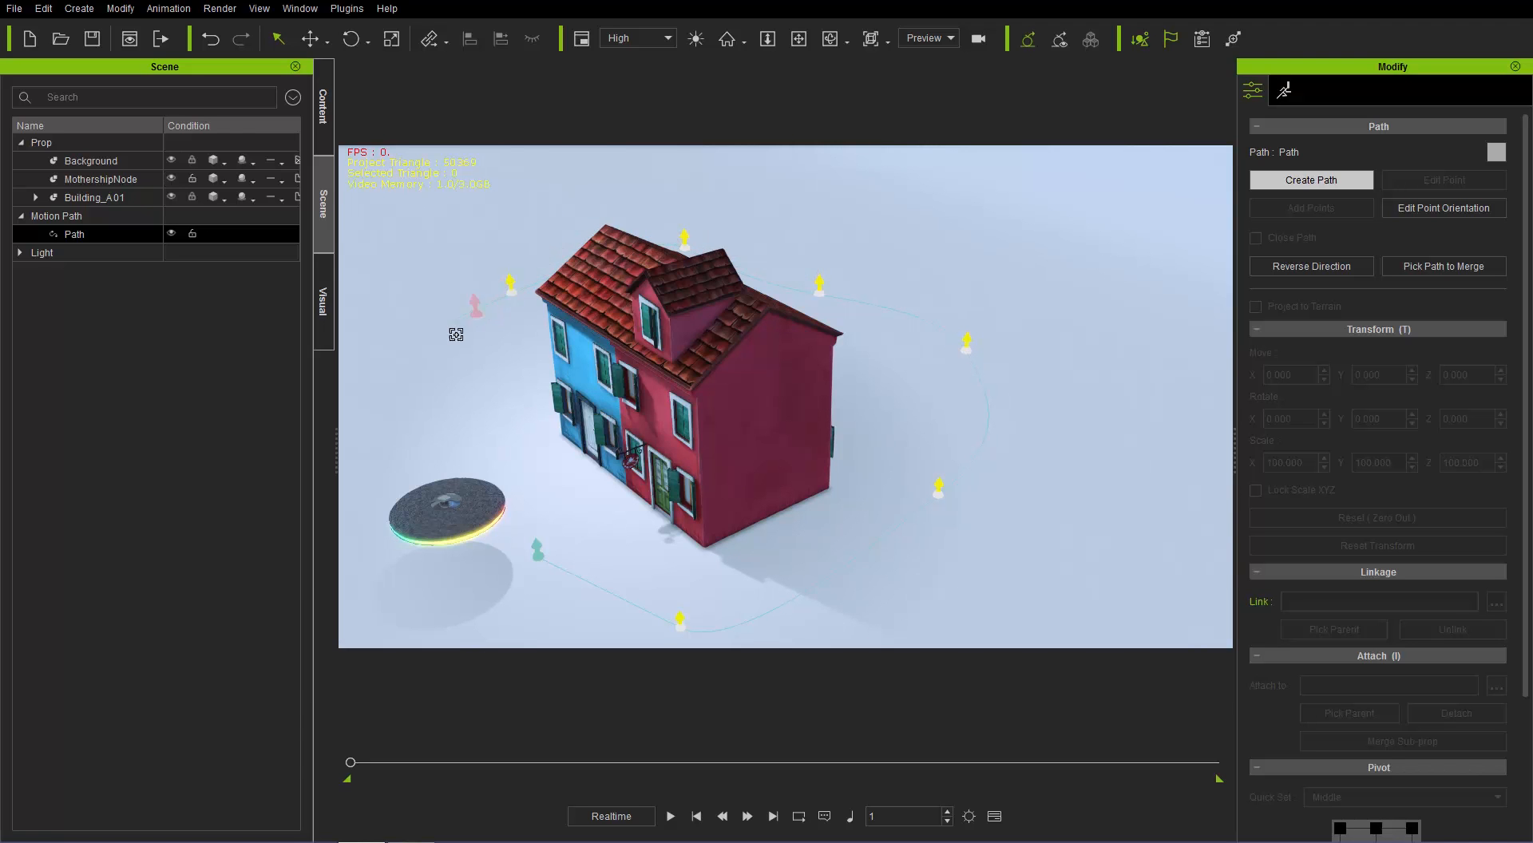
{"action": "left_click", "coordinate": [442, 375]}
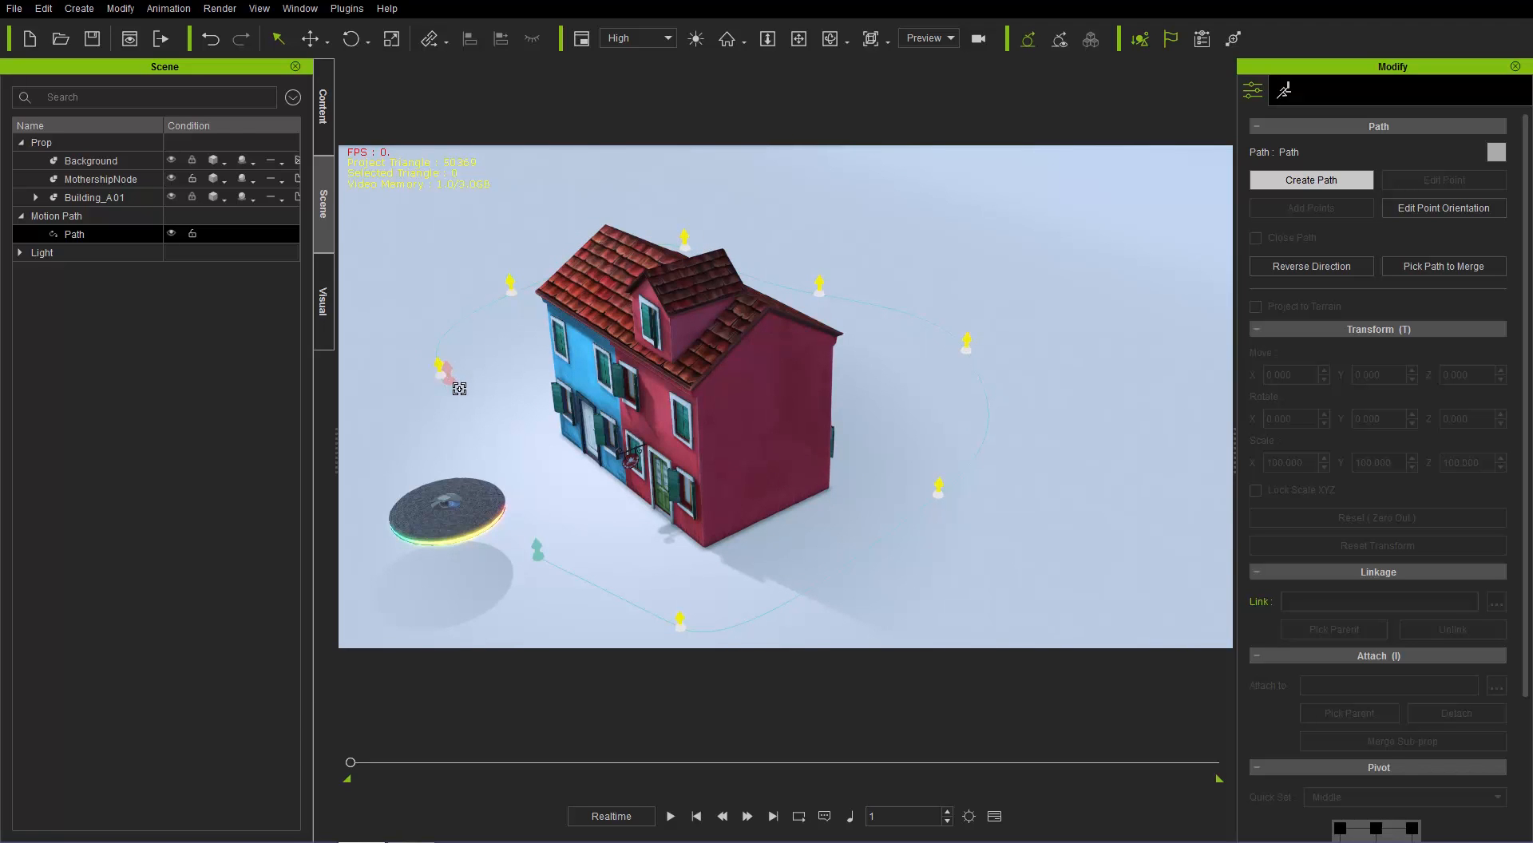
{"action": "right_click", "coordinate": [503, 412]}
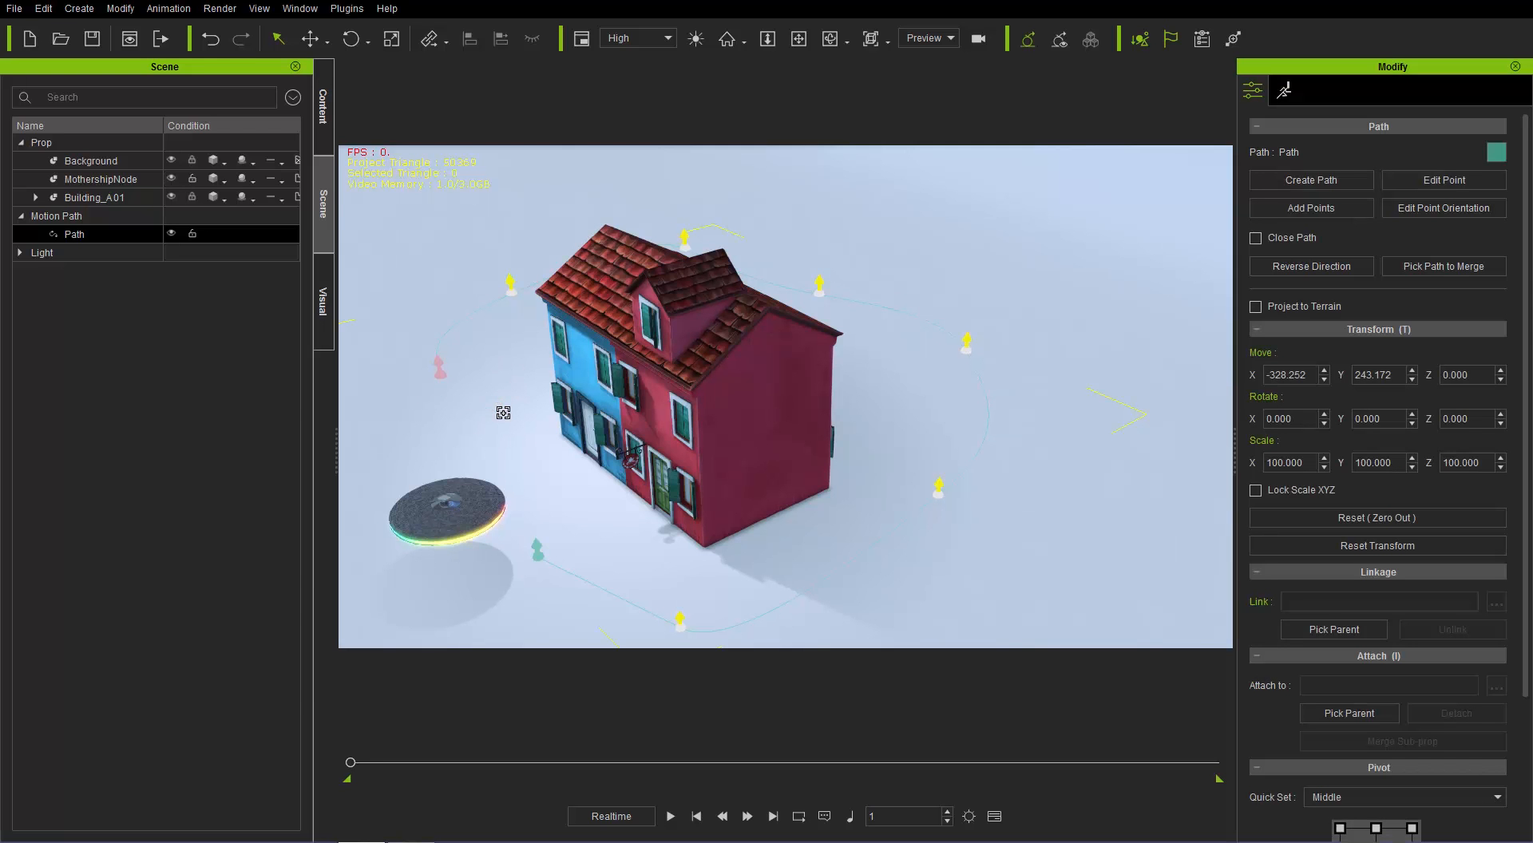
{"action": "right_click_drag", "start_coordinate": [603, 350], "coordinate": [739, 415]}
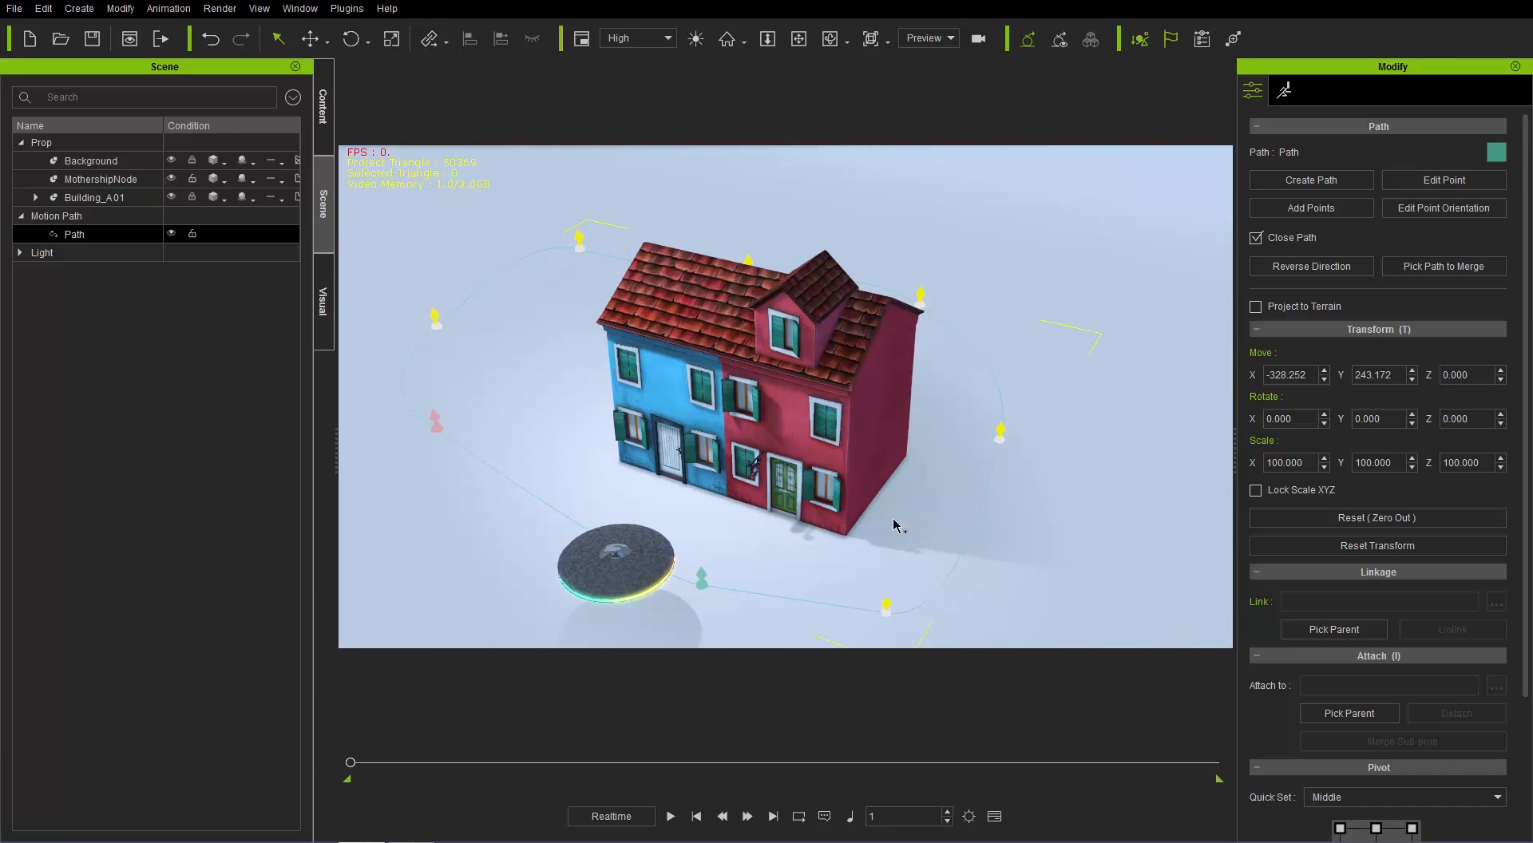
{"action": "right_click_drag", "start_coordinate": [894, 524], "coordinate": [471, 274]}
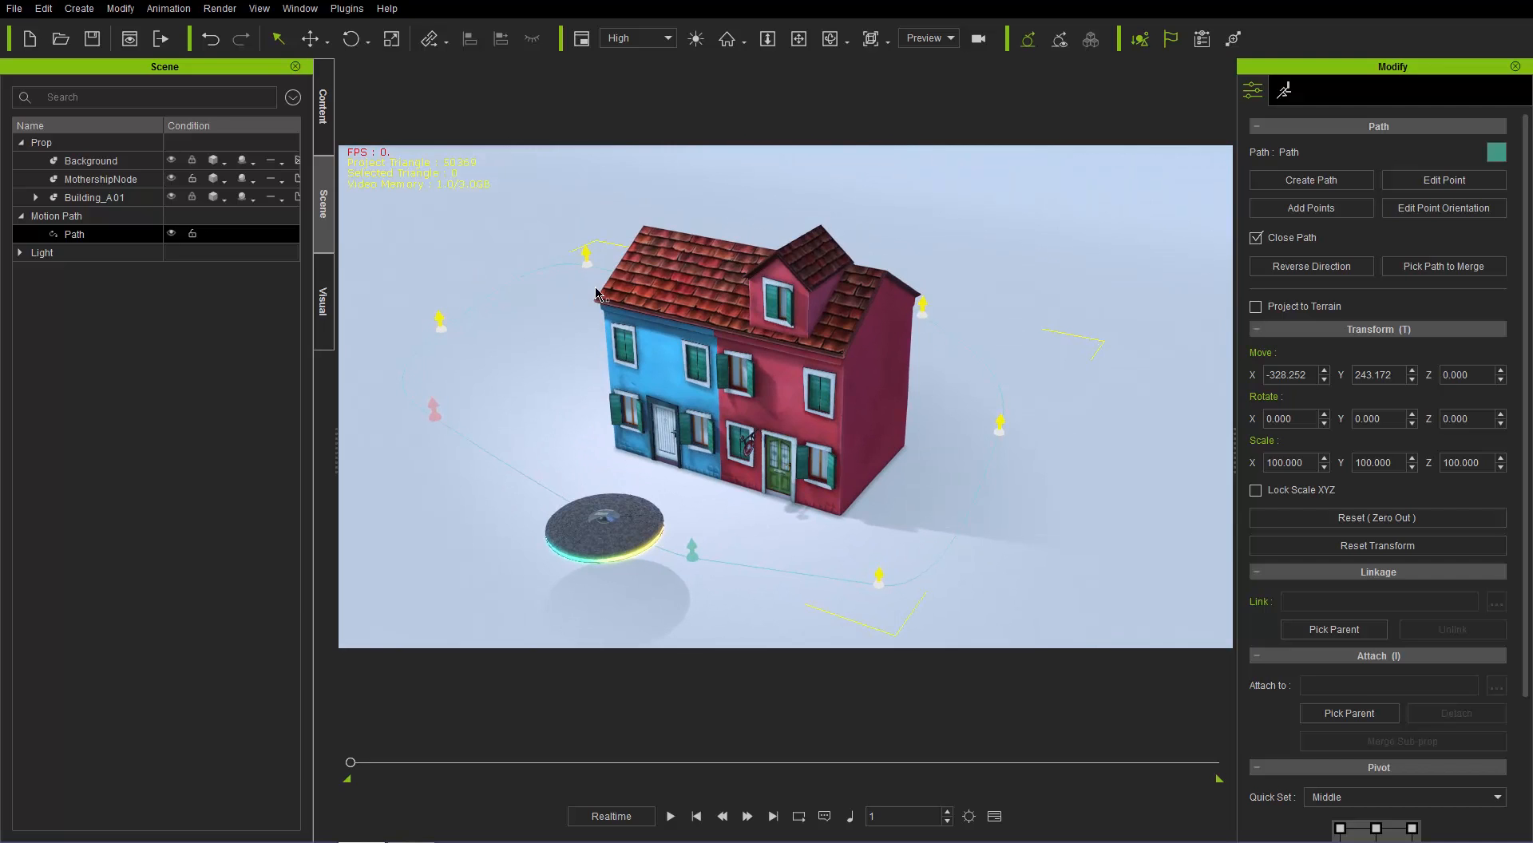
Change the path's display colour to red #9a0002.
{"action": "left_click", "coordinate": [1497, 154]}
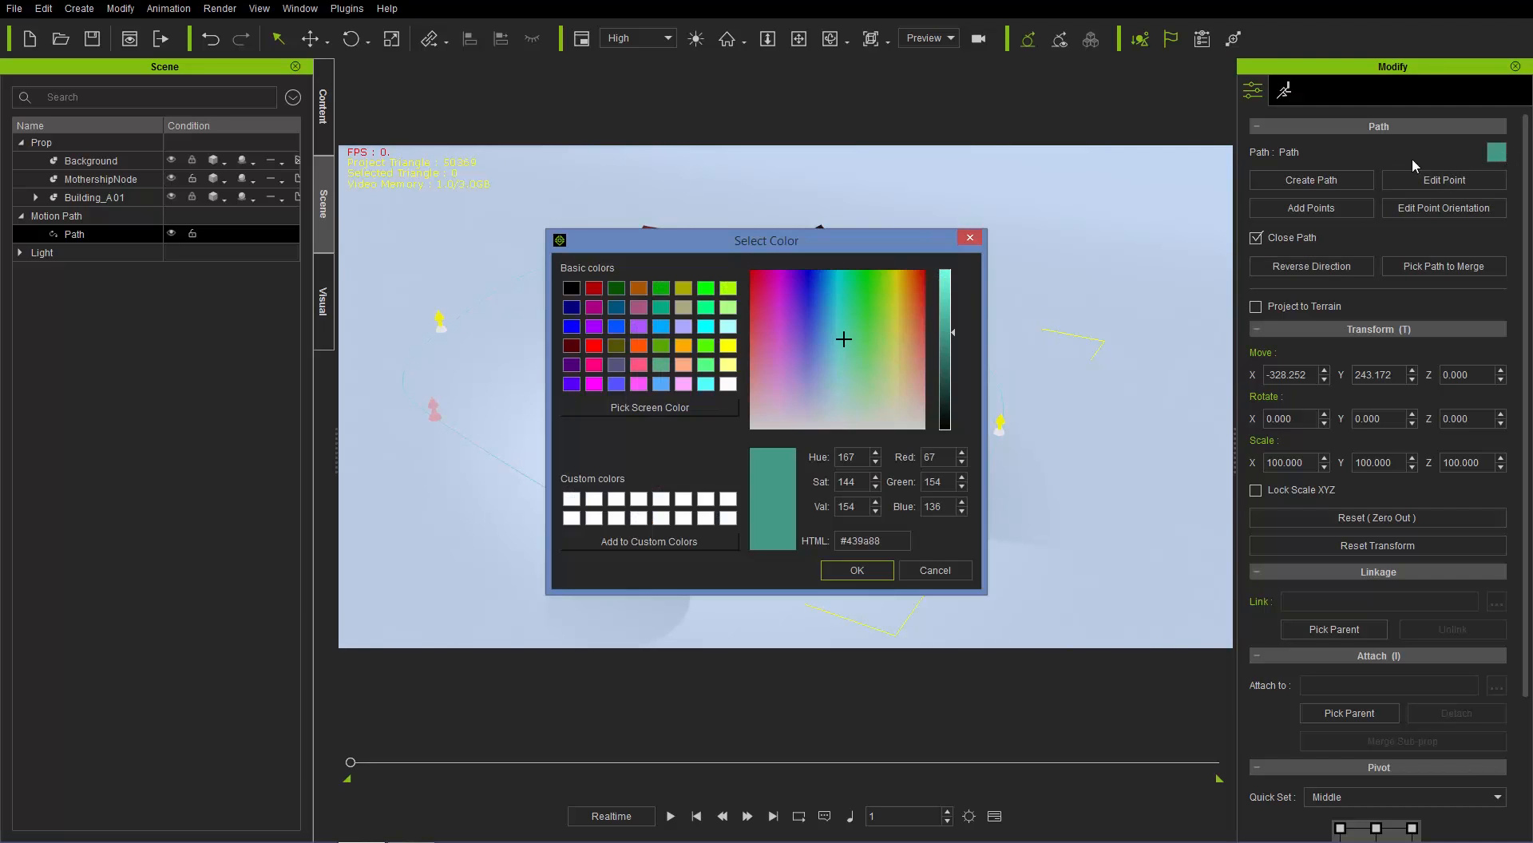
{"action": "left_click_drag", "start_coordinate": [844, 339], "coordinate": [710, 252]}
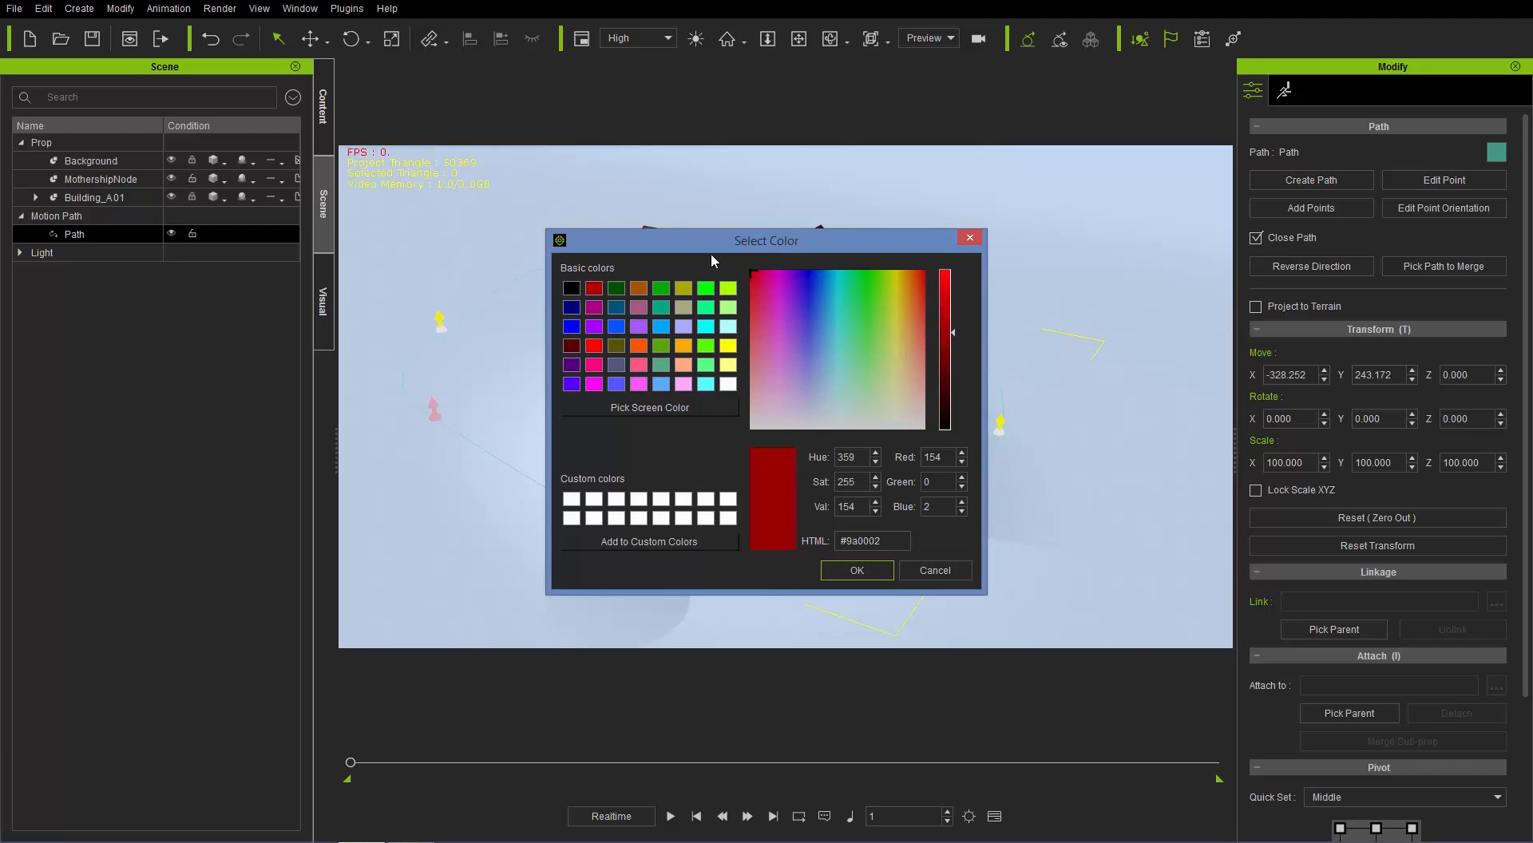
{"action": "left_click", "coordinate": [847, 570]}
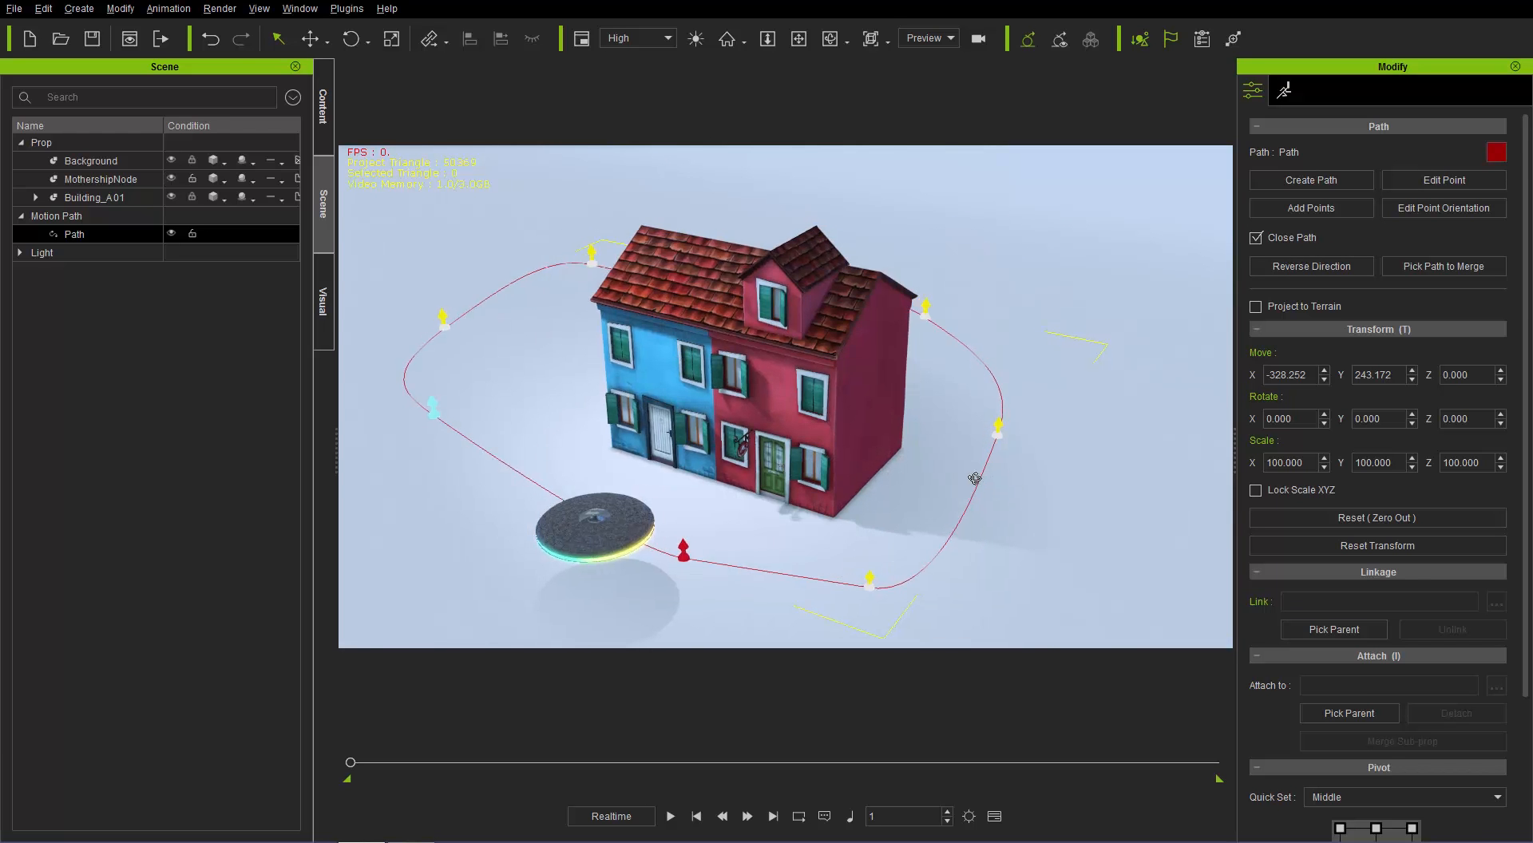
{"action": "right_click_drag", "start_coordinate": [974, 479], "coordinate": [918, 469]}
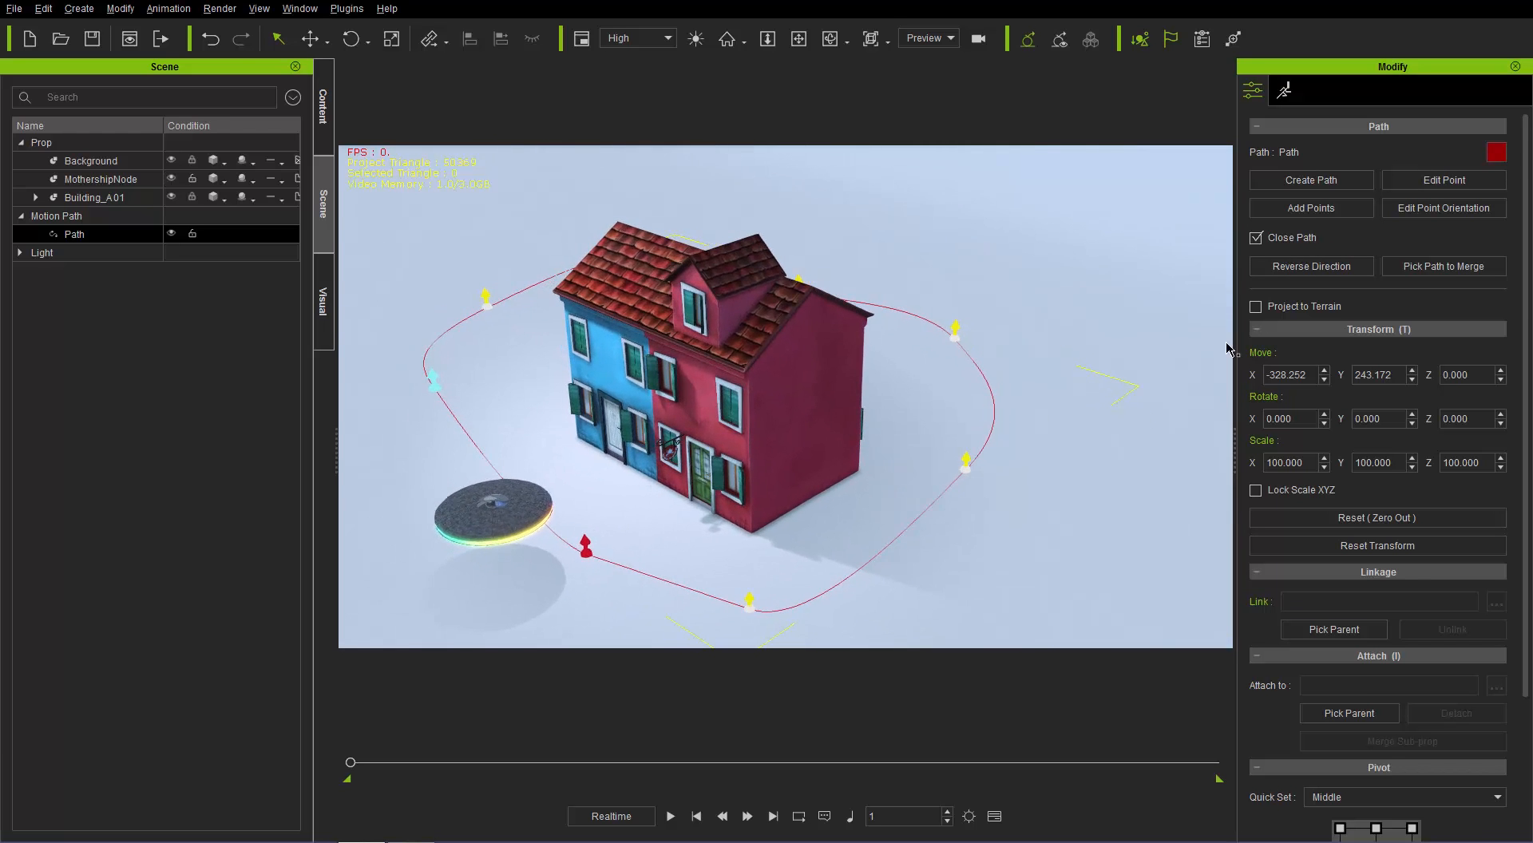
Try a dark blue display colour, #1e1b79, for the path.
{"action": "left_click", "coordinate": [1496, 153]}
{"action": "left_click", "coordinate": [806, 307]}
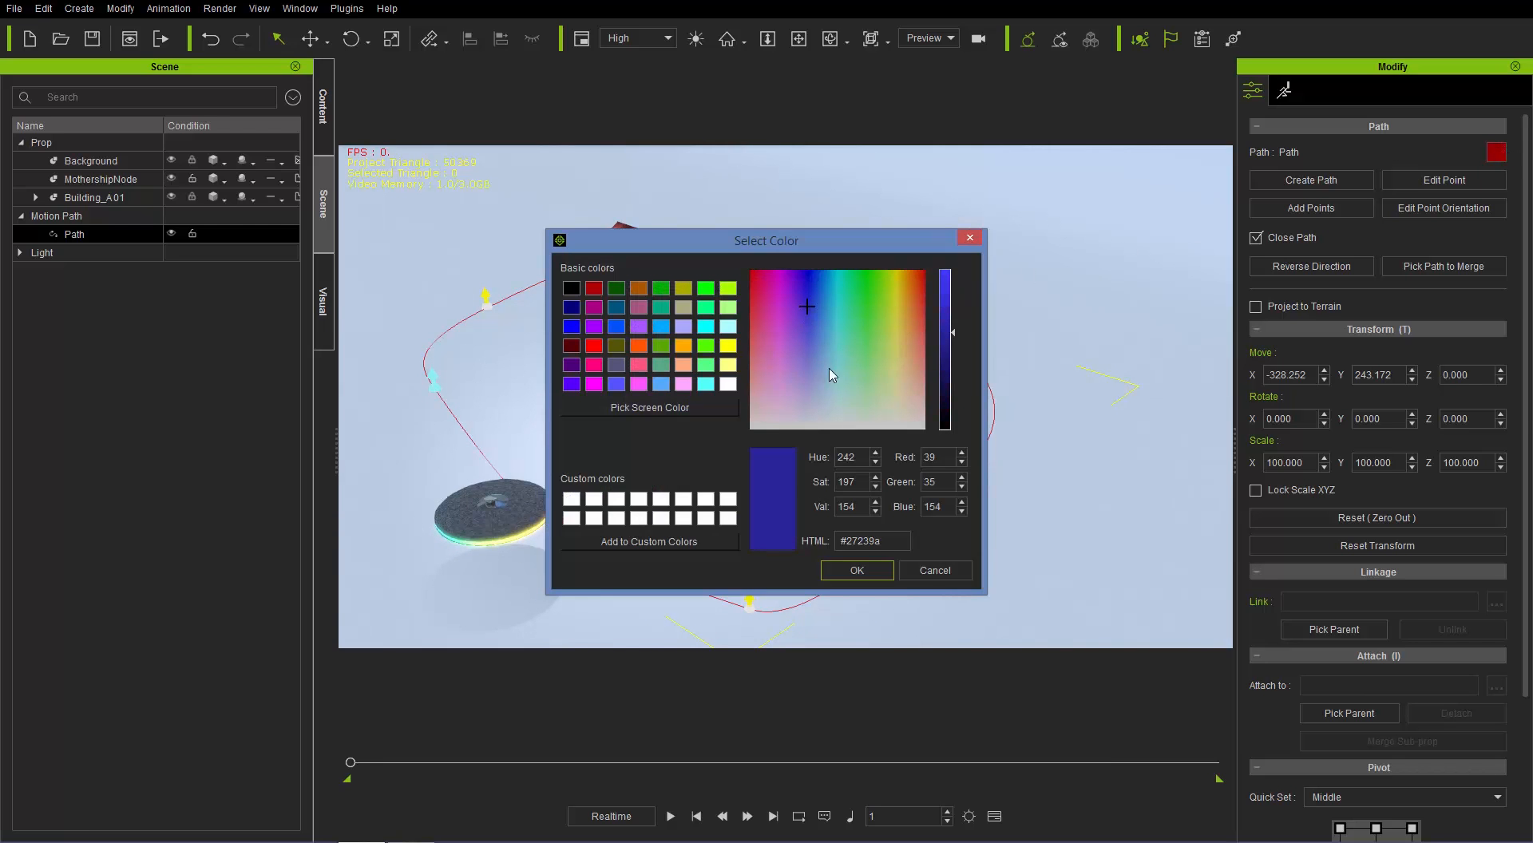
{"action": "left_click", "coordinate": [862, 568]}
Set the path's display colour to a dark red.
{"action": "left_click", "coordinate": [1495, 152]}
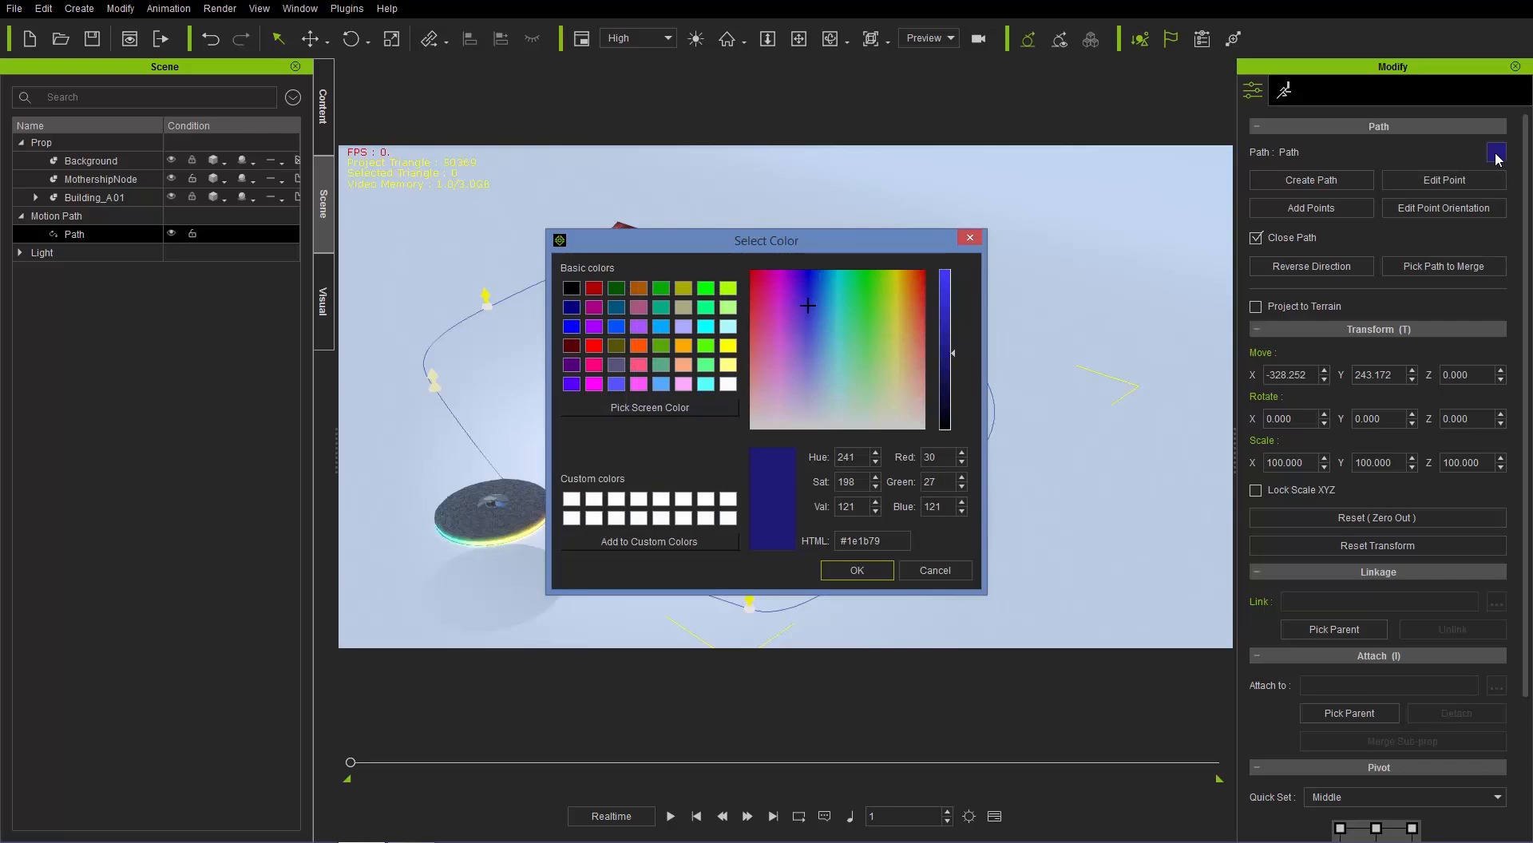
{"action": "left_click", "coordinate": [753, 273]}
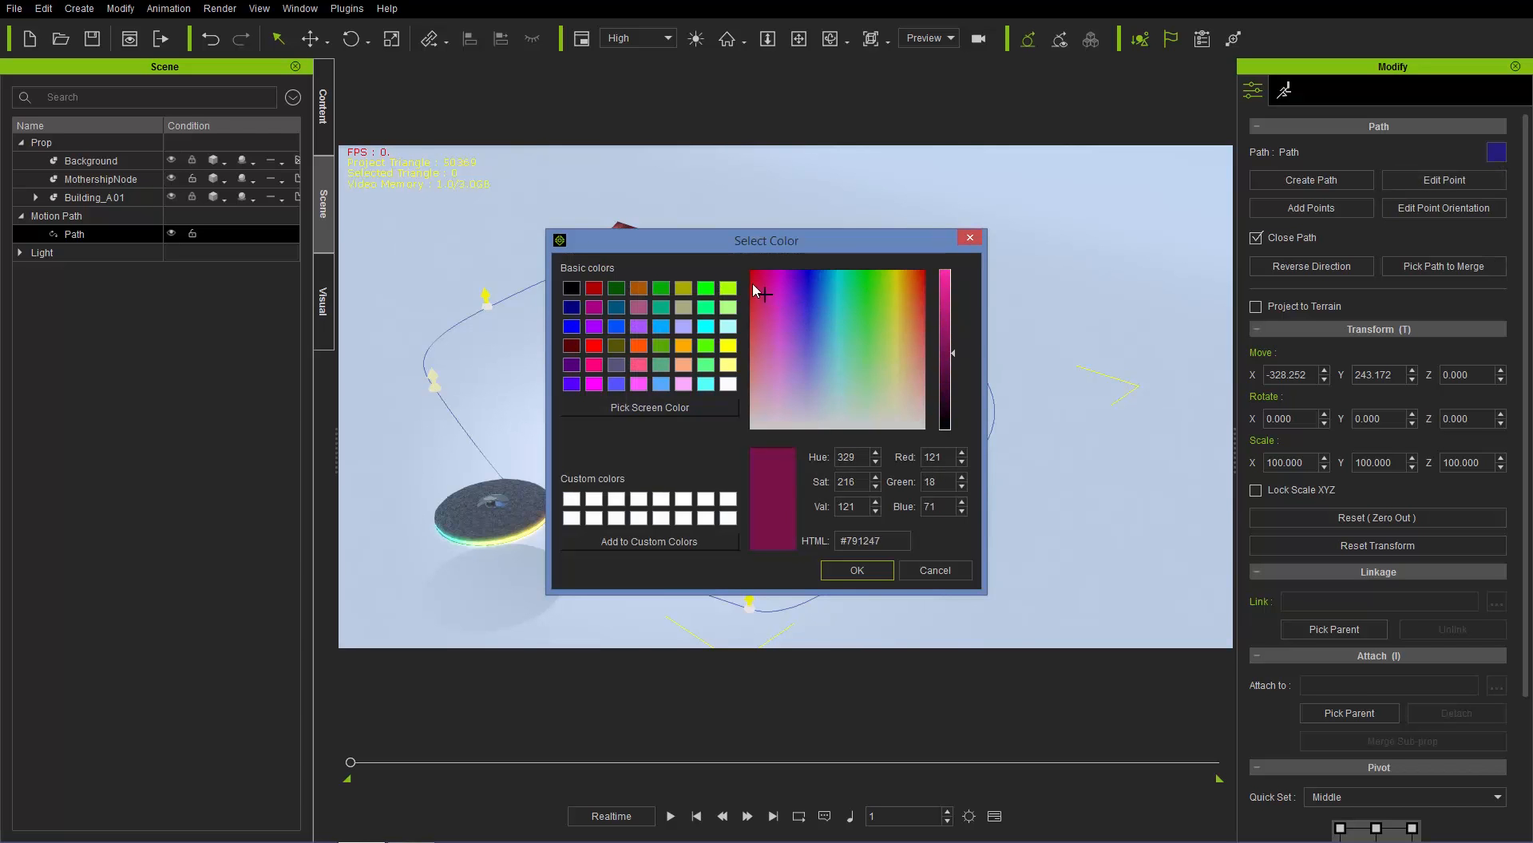
{"action": "left_click", "coordinate": [867, 568]}
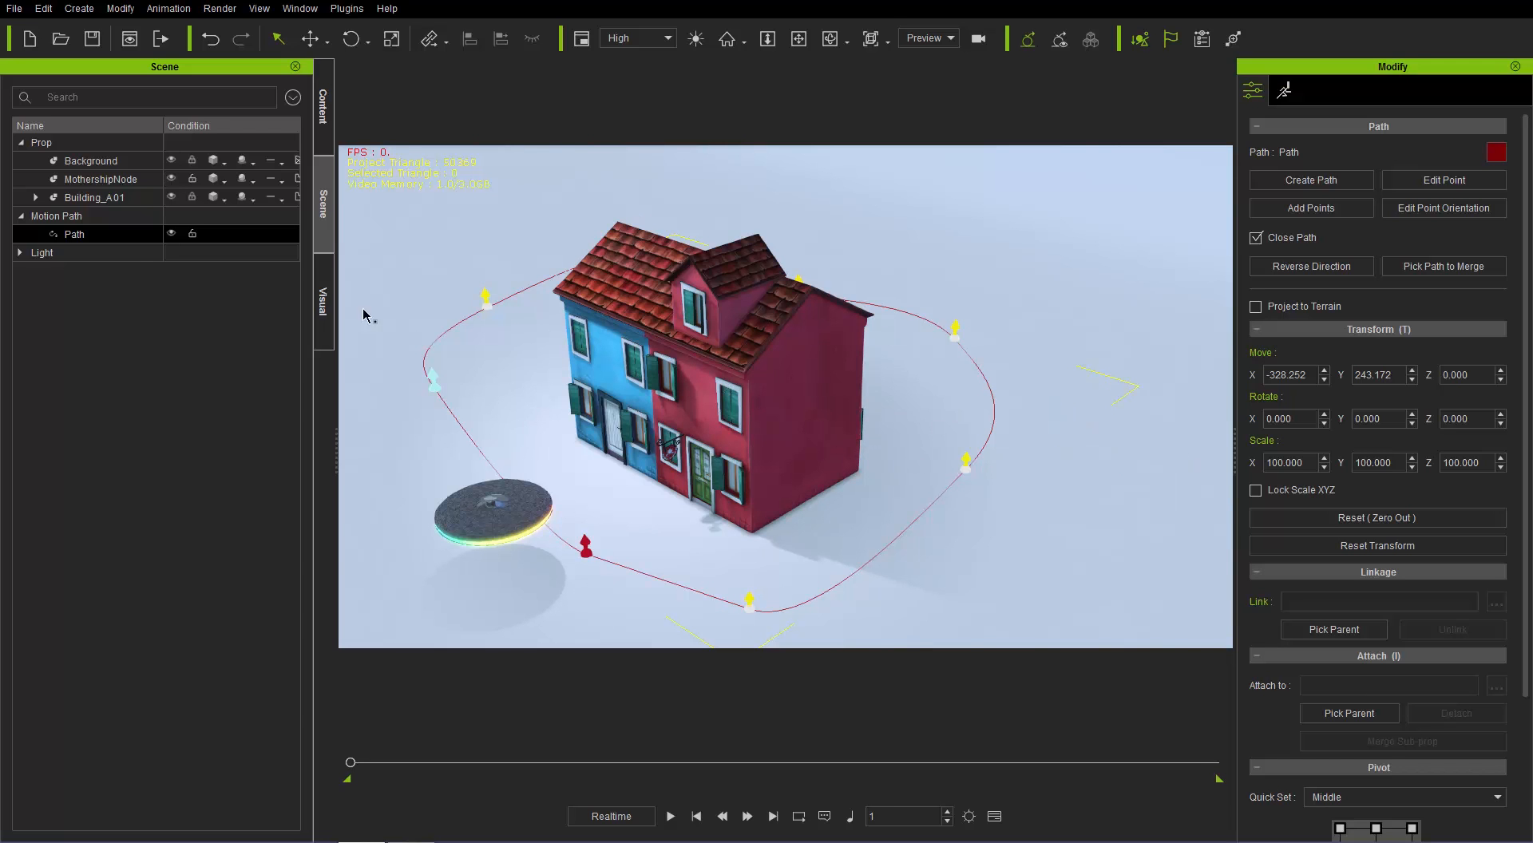
Rename the motion path as Mr Curvy.
{"action": "double_click", "coordinate": [83, 237]}
{"action": "type", "text": "Mr Curvy"}
{"action": "key", "text": "Return"}
Start editing the points of Mr Curvy and raise the point near the house's front red corner above the ground.
{"action": "right_click_drag", "start_coordinate": [749, 569], "coordinate": [895, 374]}
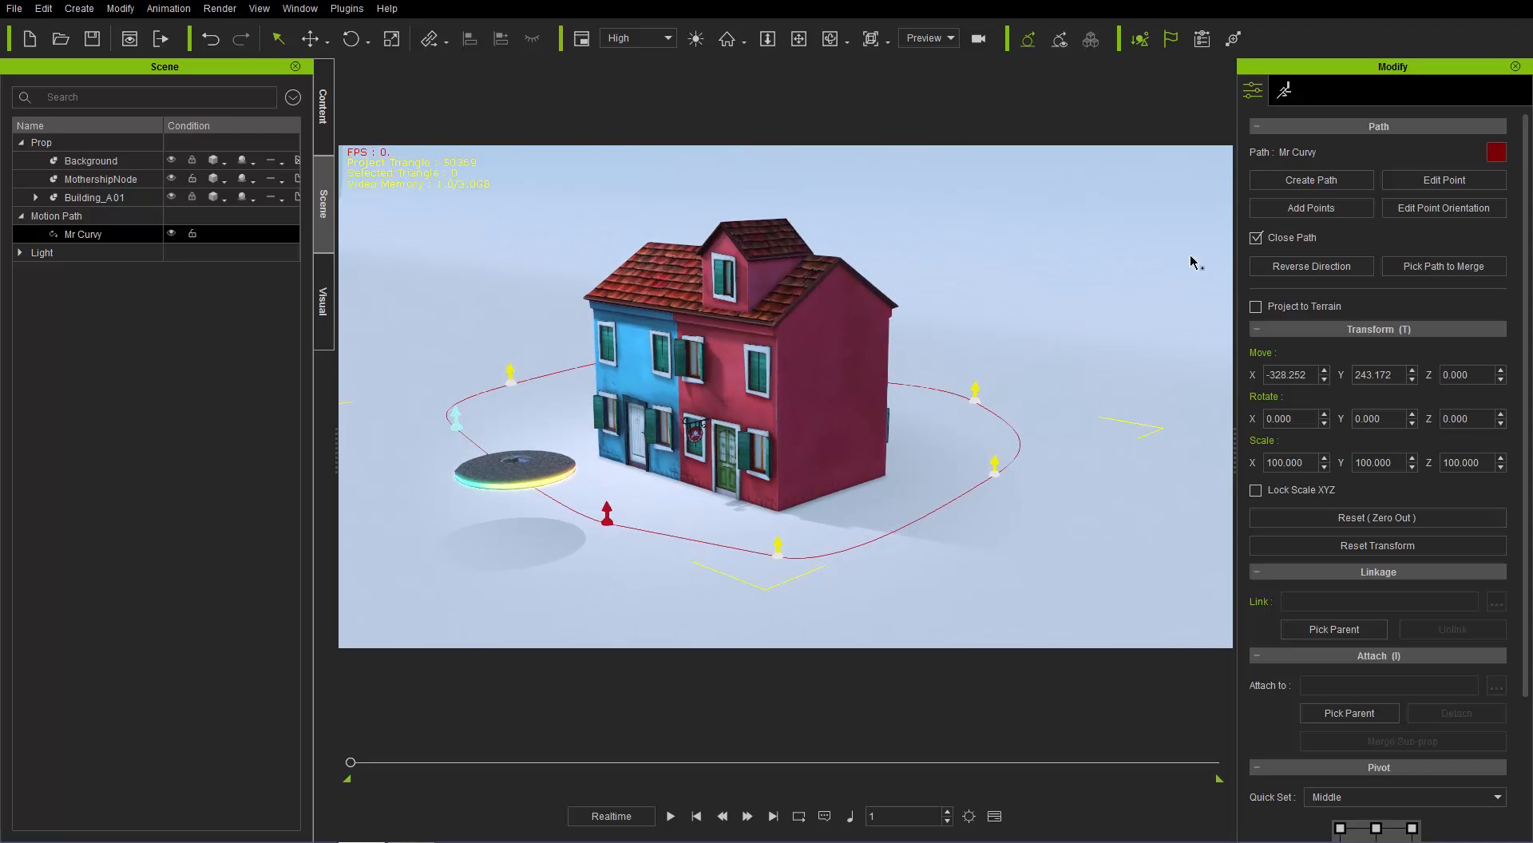
{"action": "left_click", "coordinate": [1454, 180]}
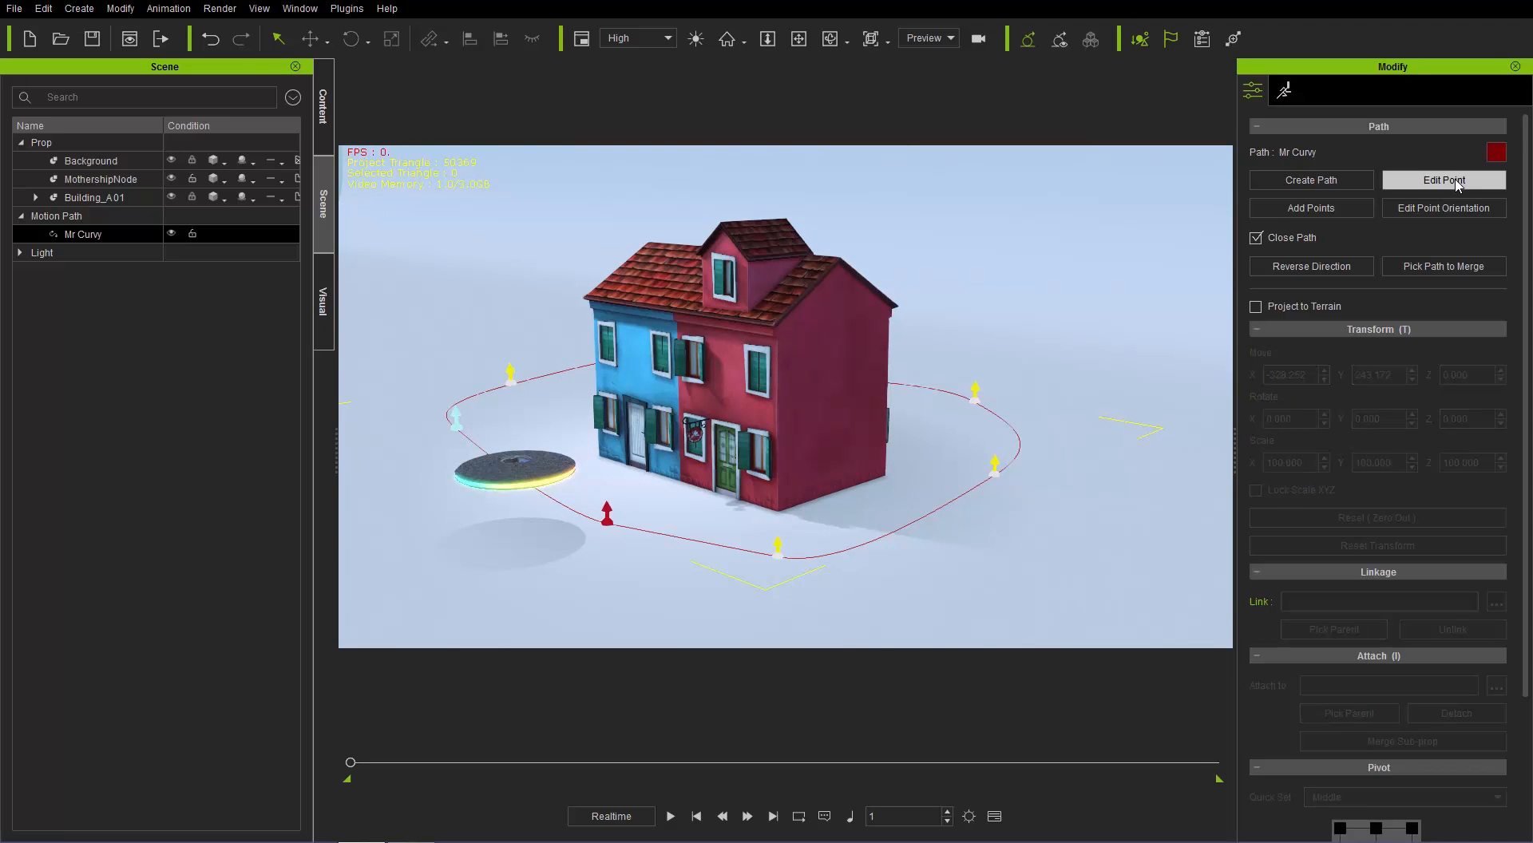
{"action": "left_click", "coordinate": [779, 550]}
{"action": "right_click_drag", "start_coordinate": [944, 445], "coordinate": [897, 522]}
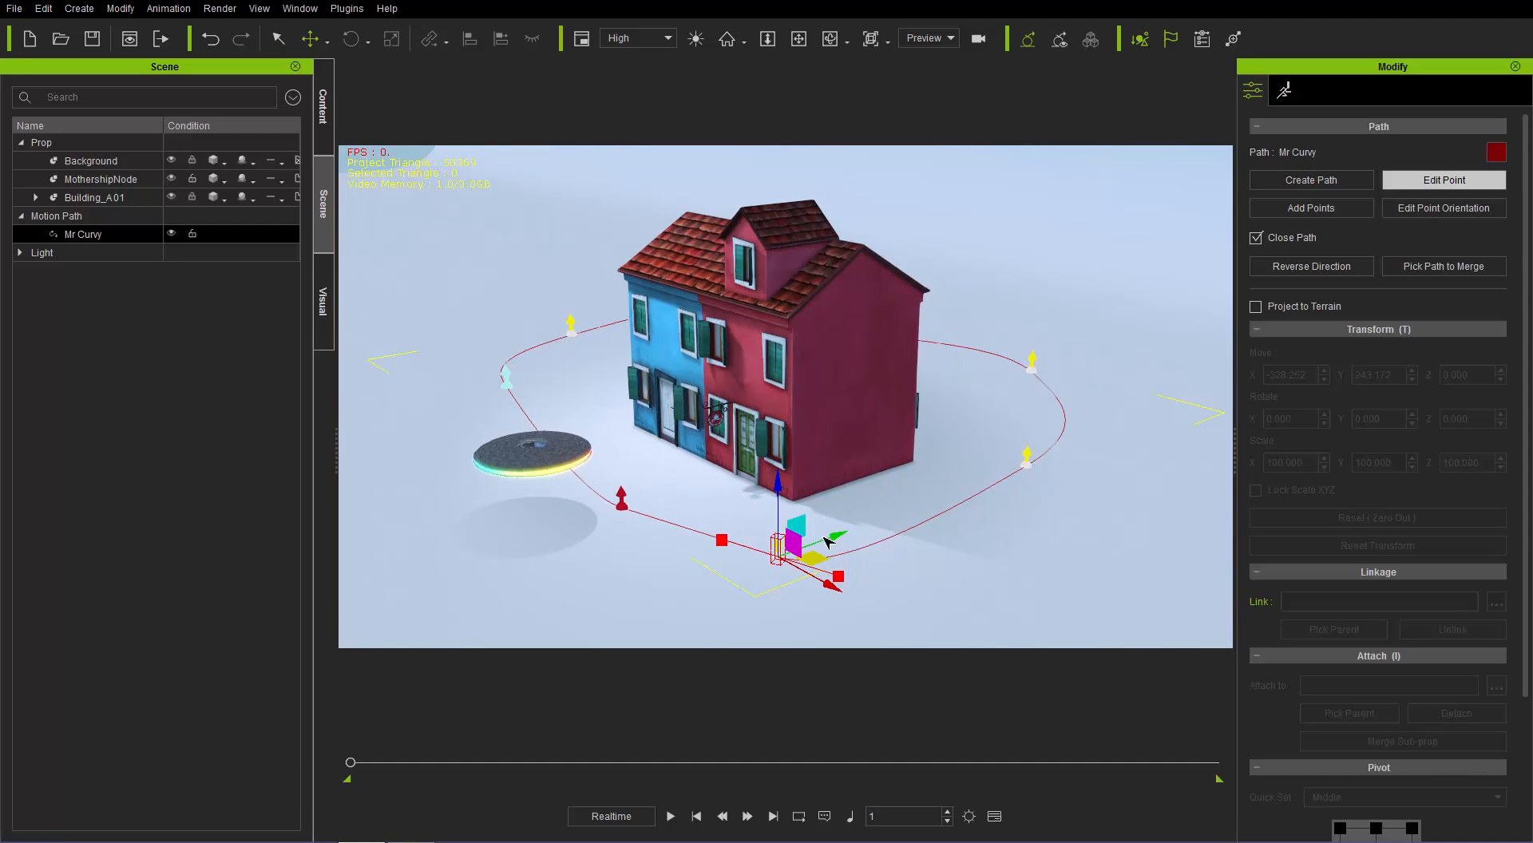
{"action": "left_click_drag", "start_coordinate": [781, 487], "coordinate": [807, 380]}
Shift the raised front point horizontally so that it sits slightly away from the house corner.
{"action": "mouse_move", "coordinate": [832, 482]}
{"action": "left_mouse_down"}
{"action": "mouse_move", "coordinate": [896, 510]}
{"action": "mouse_move", "coordinate": [852, 496]}
{"action": "left_mouse_up"}
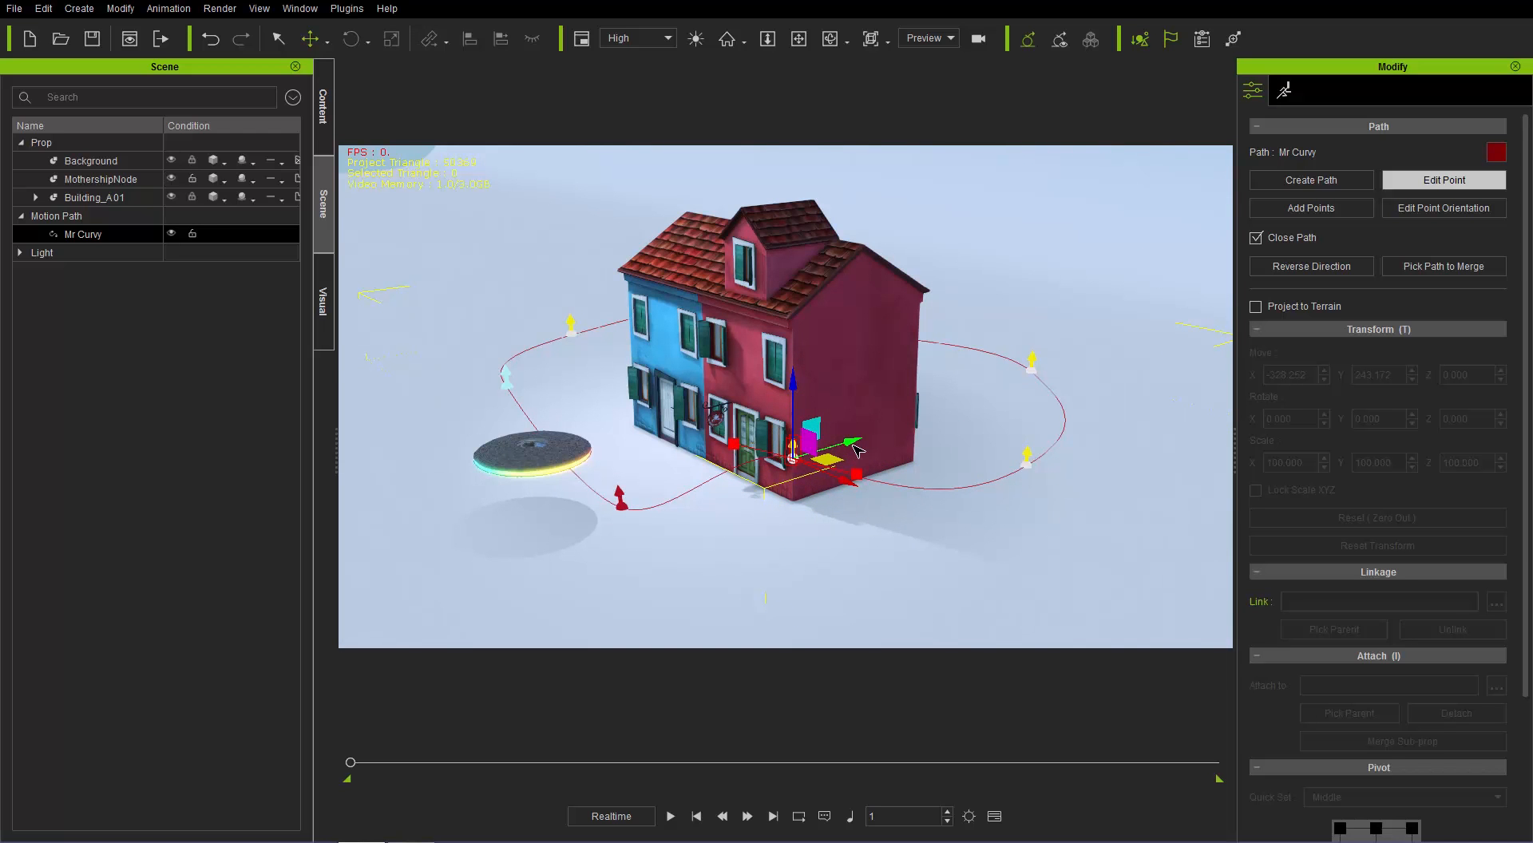
{"action": "left_click_drag", "start_coordinate": [851, 446], "coordinate": [820, 467]}
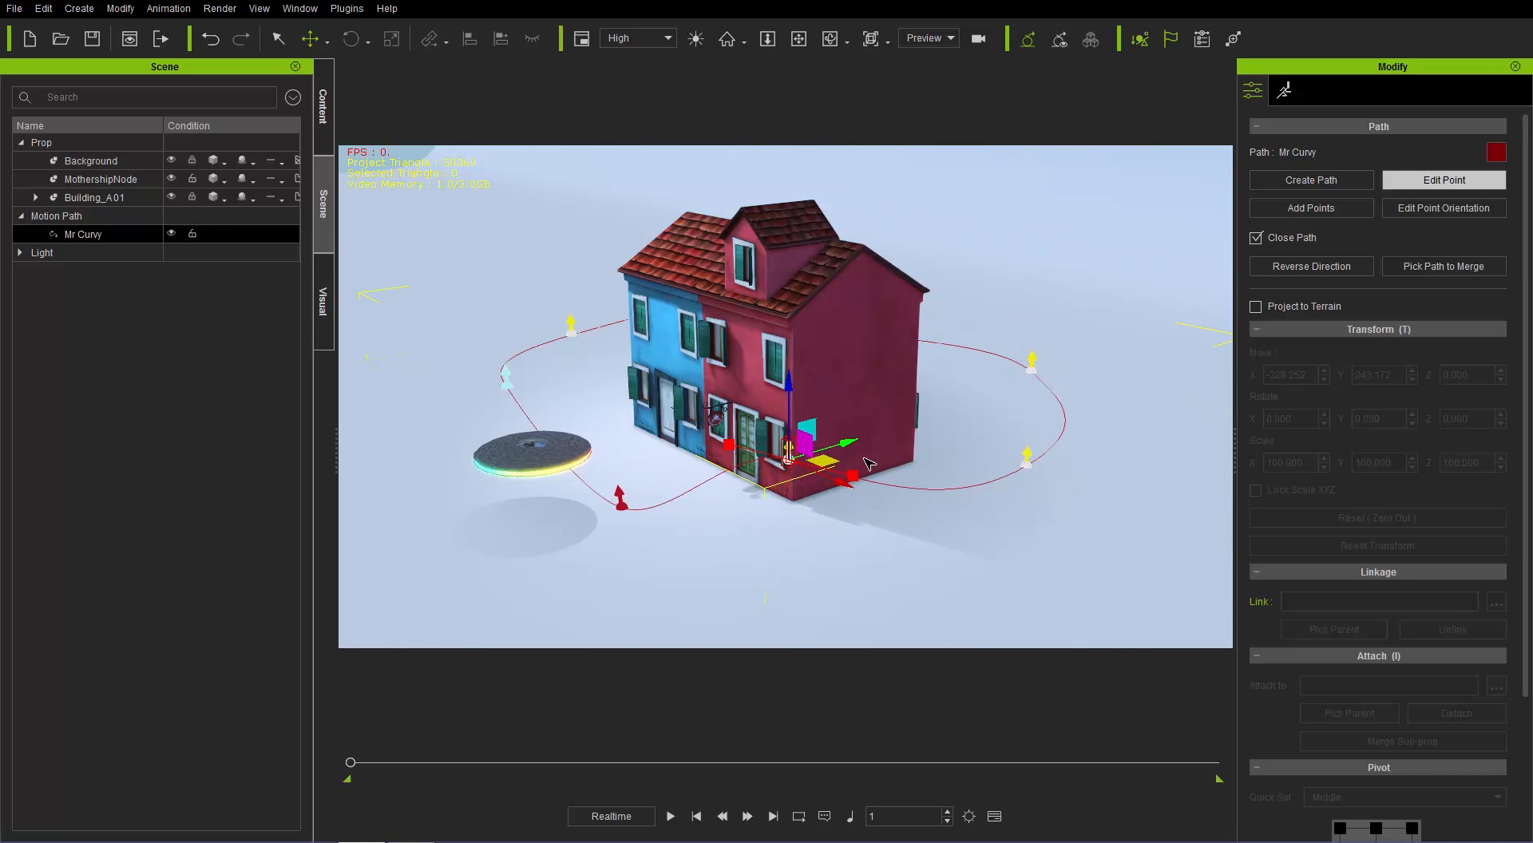
{"action": "right_click_drag", "start_coordinate": [824, 474], "coordinate": [882, 526]}
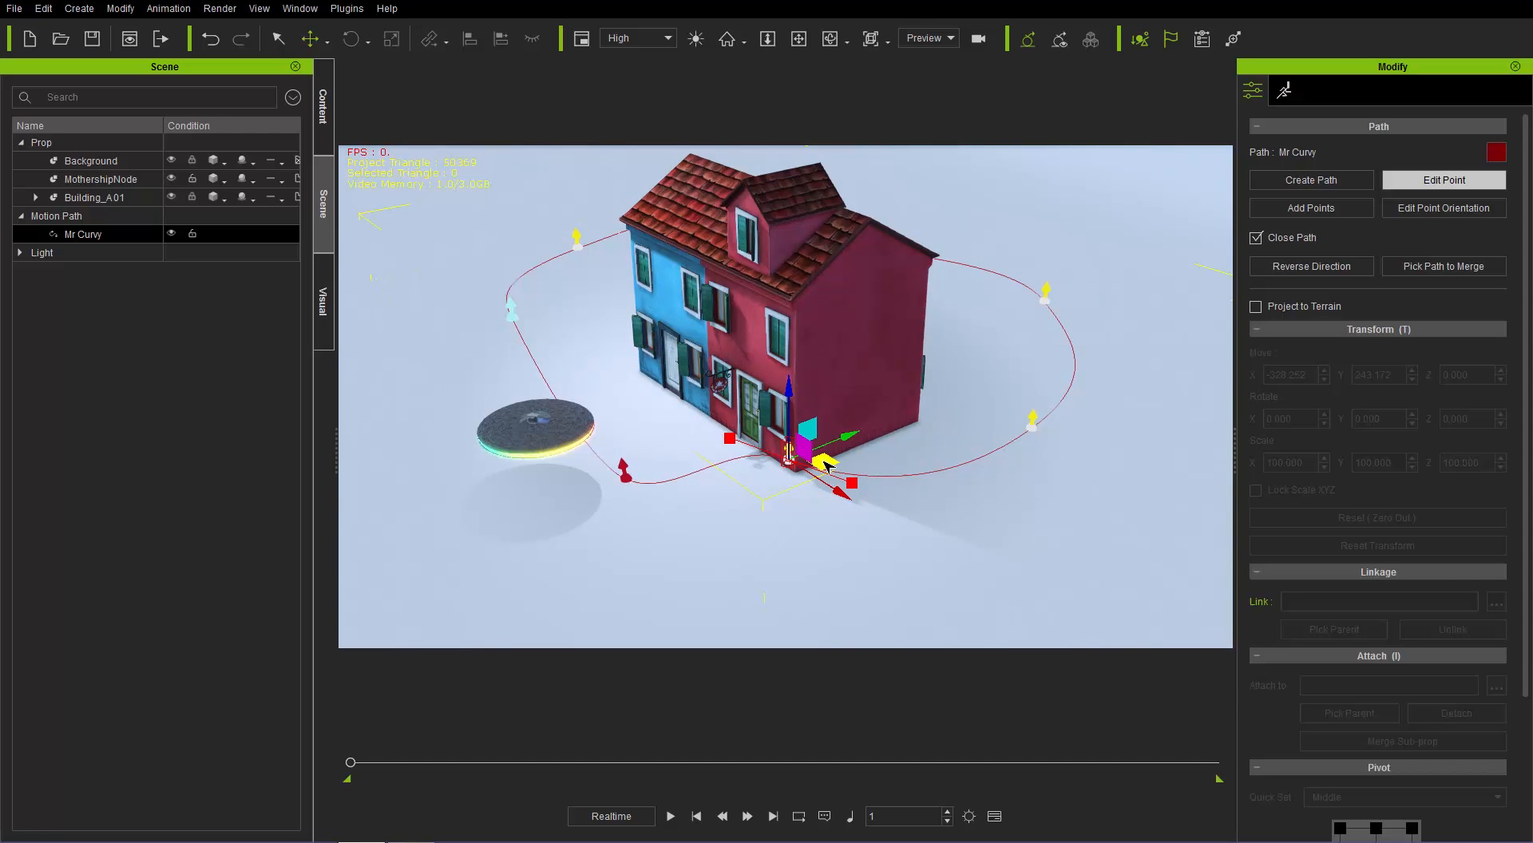
{"action": "left_click_drag", "start_coordinate": [825, 463], "coordinate": [813, 496]}
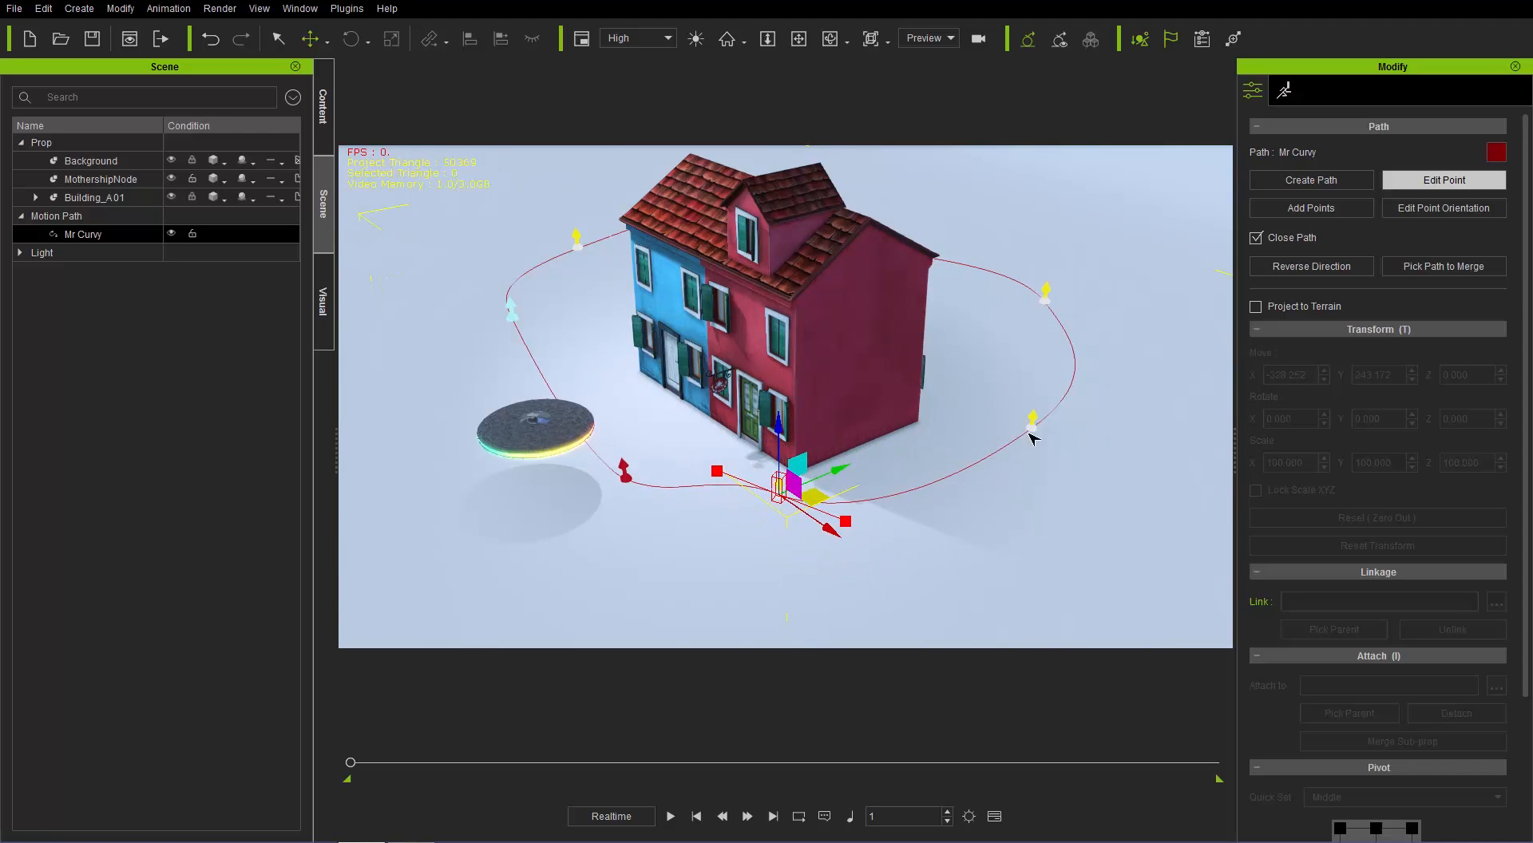
Raise the next two path points, beside and behind the red end of the house, above the ground.
{"action": "left_click", "coordinate": [1034, 425]}
{"action": "left_click_drag", "start_coordinate": [1050, 397], "coordinate": [1051, 302]}
{"action": "right_click_drag", "start_coordinate": [968, 451], "coordinate": [965, 372]}
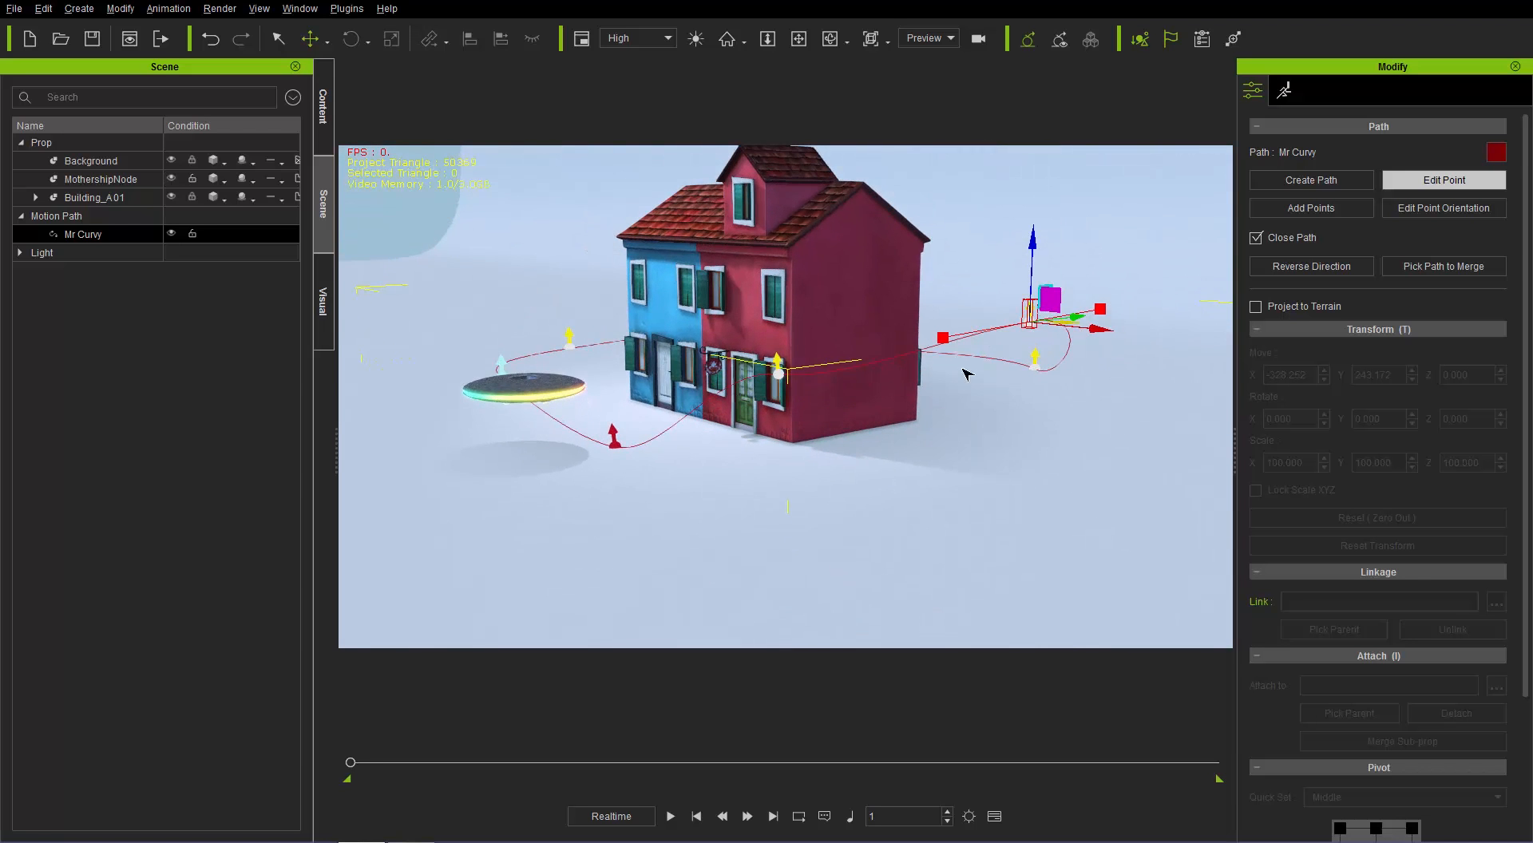
{"action": "middle_click_drag", "start_coordinate": [958, 379], "coordinate": [936, 441]}
{"action": "right_click_drag", "start_coordinate": [940, 445], "coordinate": [981, 441]}
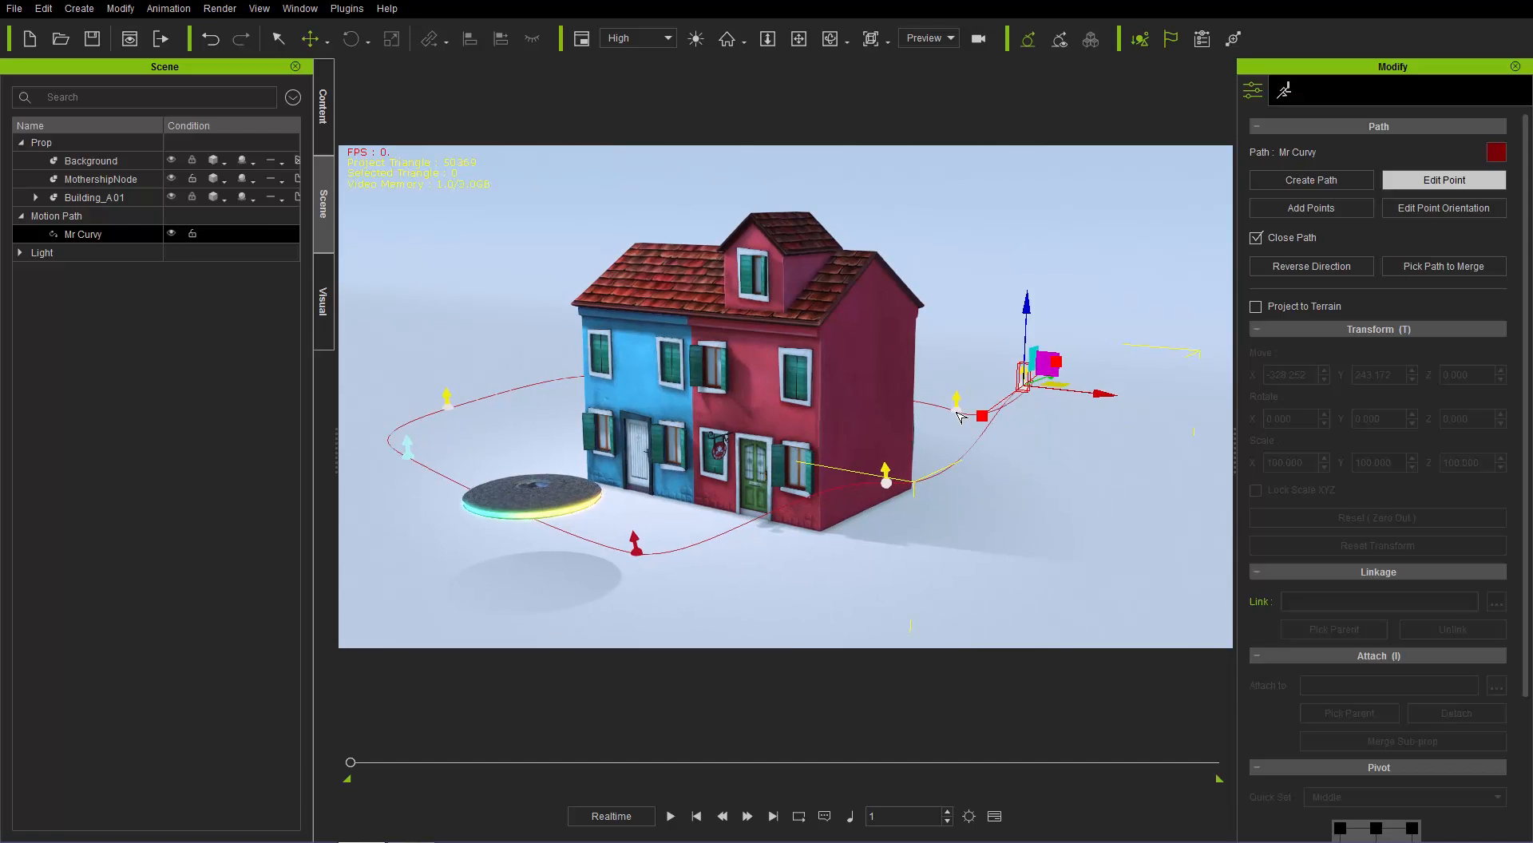
{"action": "left_click", "coordinate": [957, 410]}
{"action": "left_click_drag", "start_coordinate": [976, 389], "coordinate": [978, 310]}
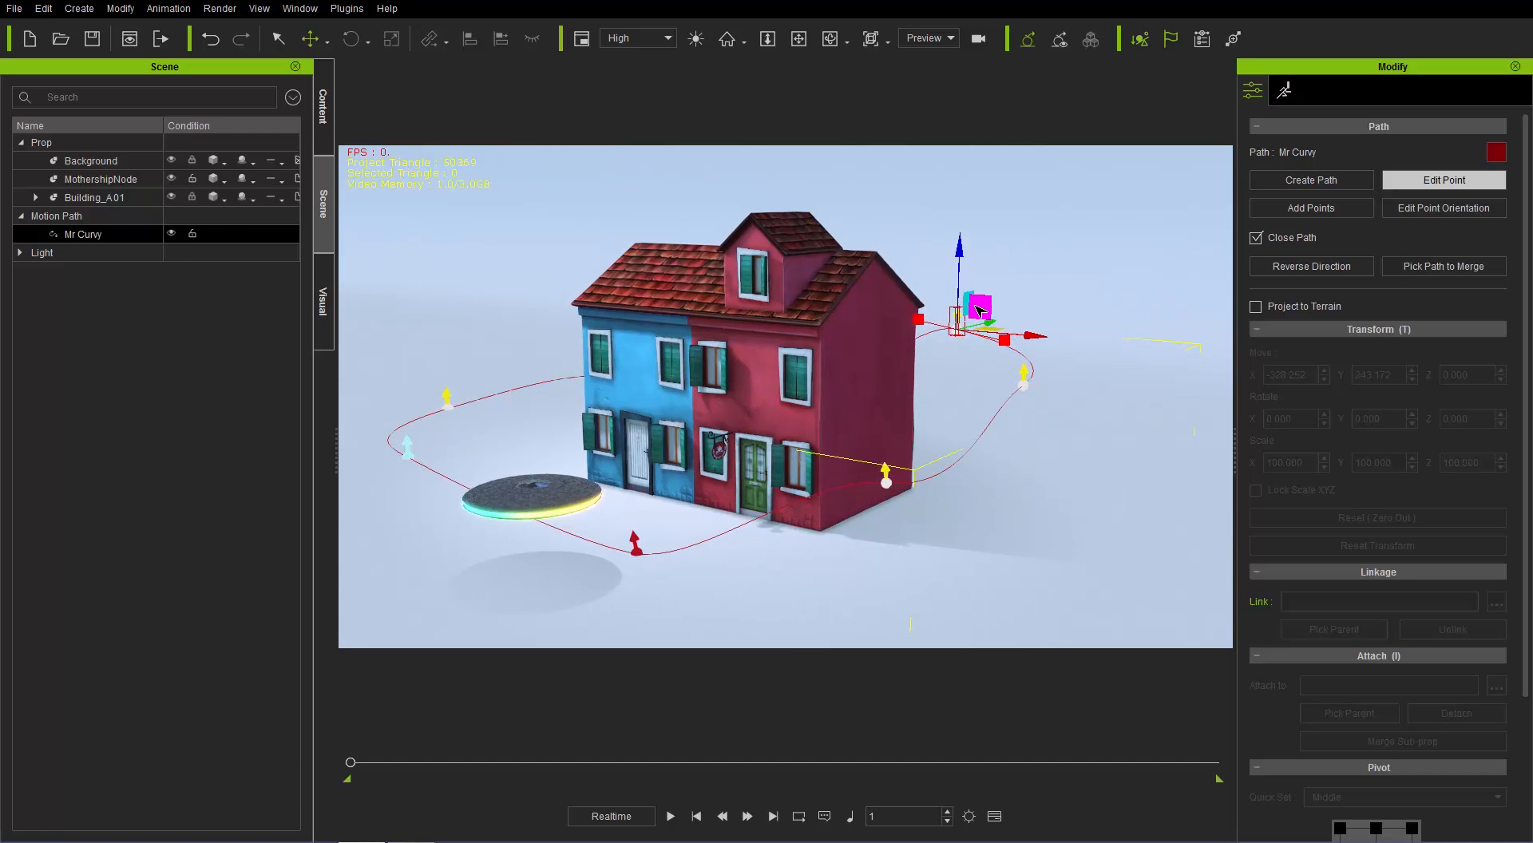
Select the three path points behind and beyond the blue end of the house together and raise them above the ground.
{"action": "right_click_drag", "start_coordinate": [777, 308], "coordinate": [902, 456]}
{"action": "middle_click_drag", "start_coordinate": [636, 407], "coordinate": [826, 367]}
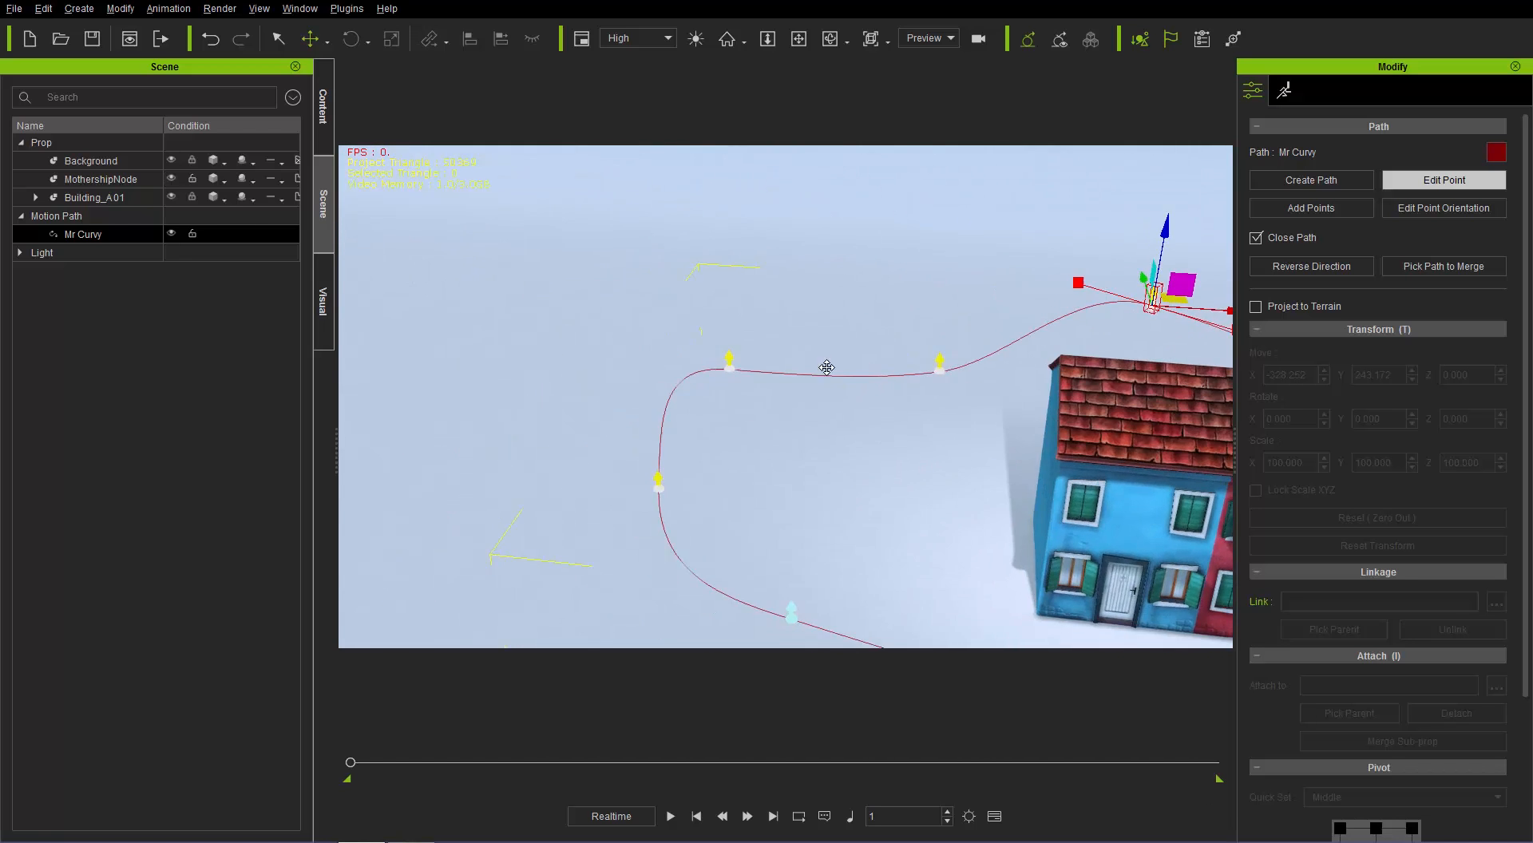
{"action": "right_click_drag", "start_coordinate": [903, 400], "coordinate": [912, 440]}
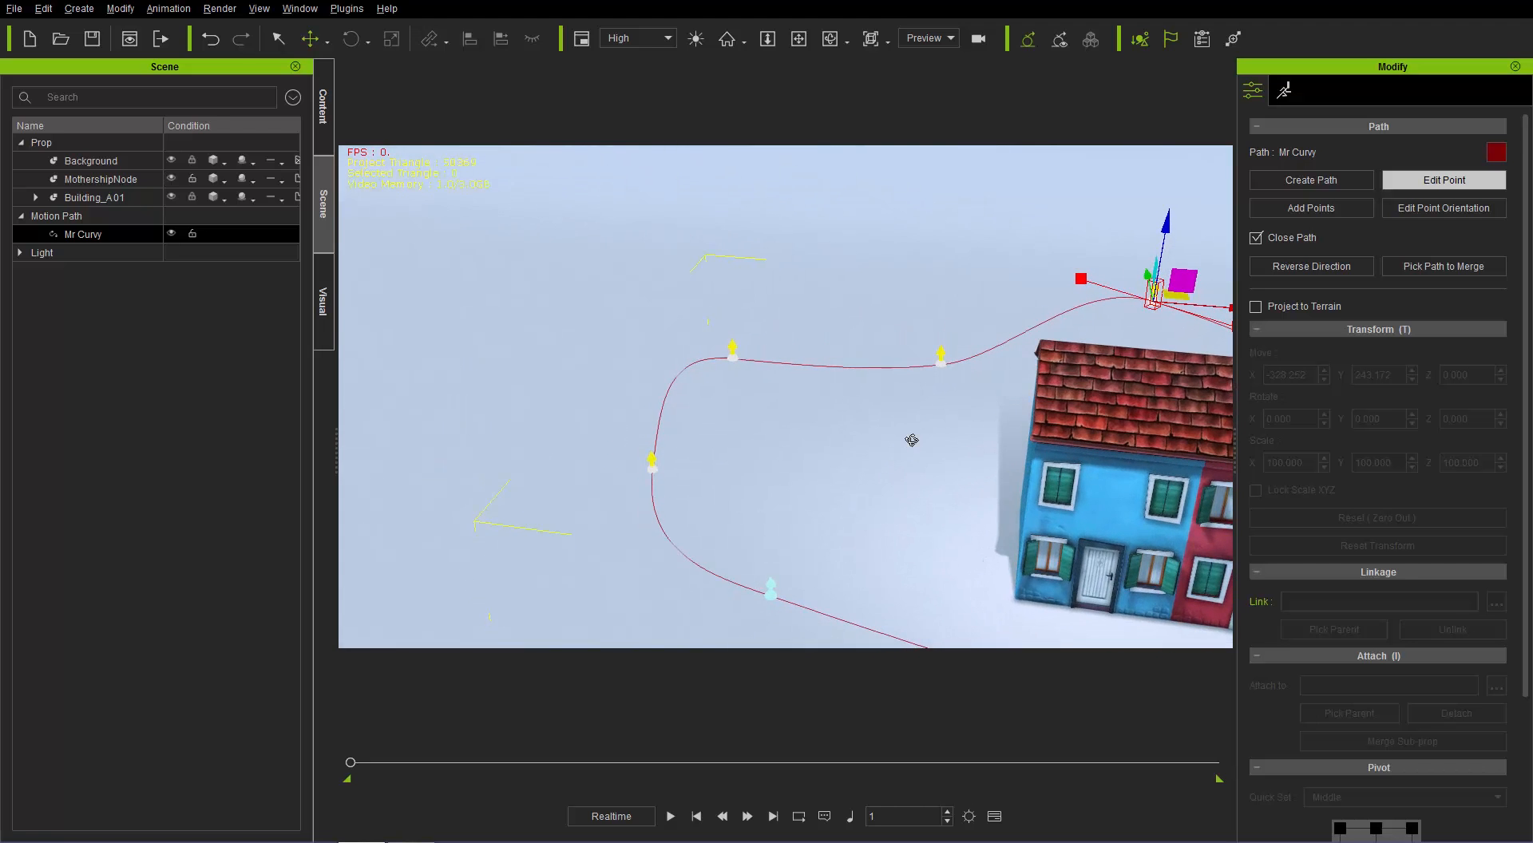
{"action": "left_click", "coordinate": [941, 362]}
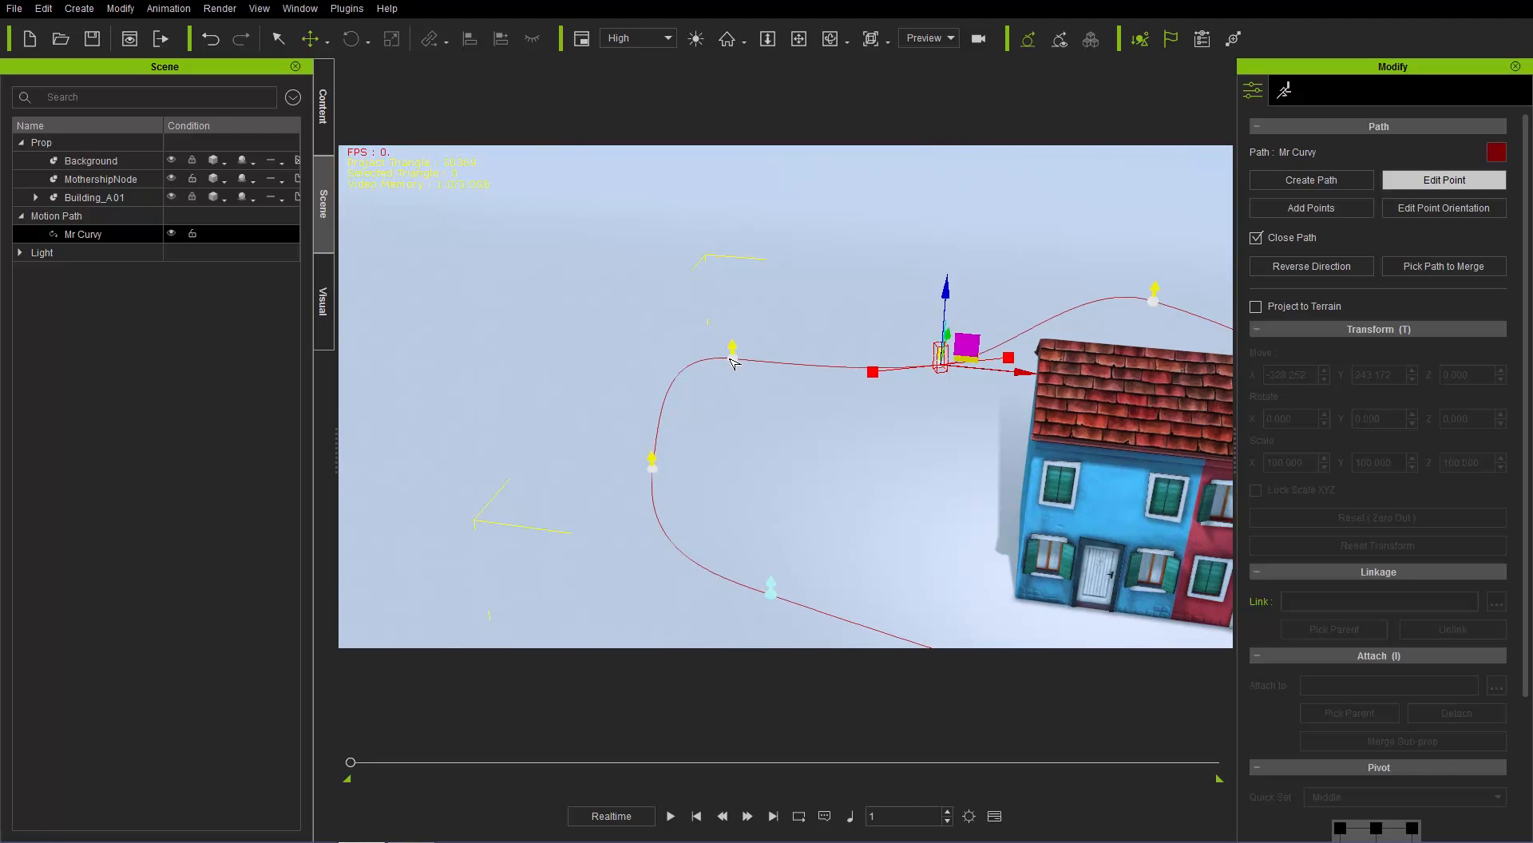
{"action": "left_click", "coordinate": [734, 360], "text": "ctrl"}
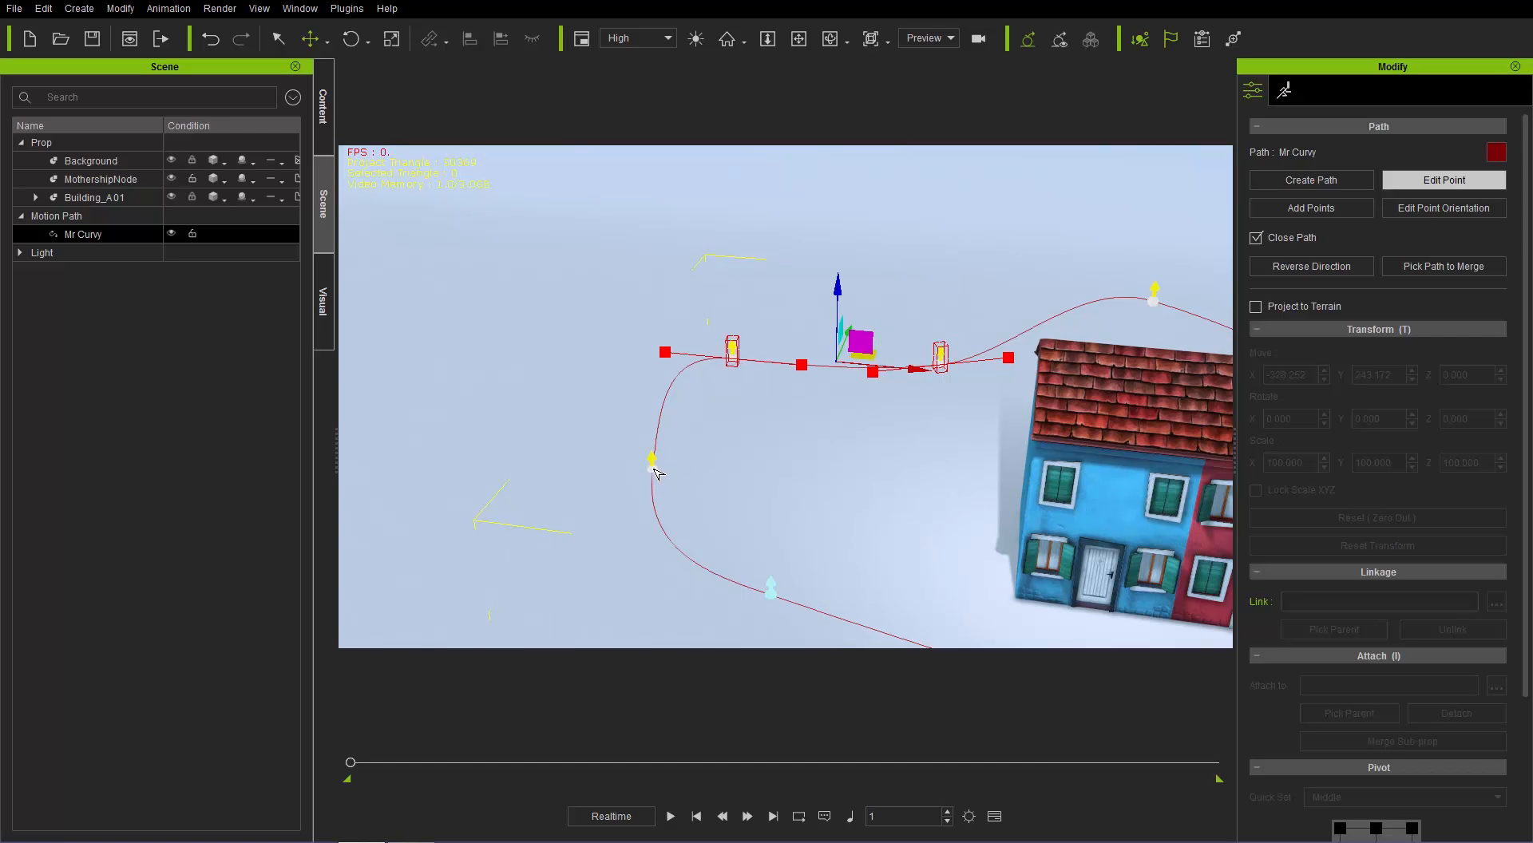
{"action": "left_click", "coordinate": [653, 466], "text": "ctrl"}
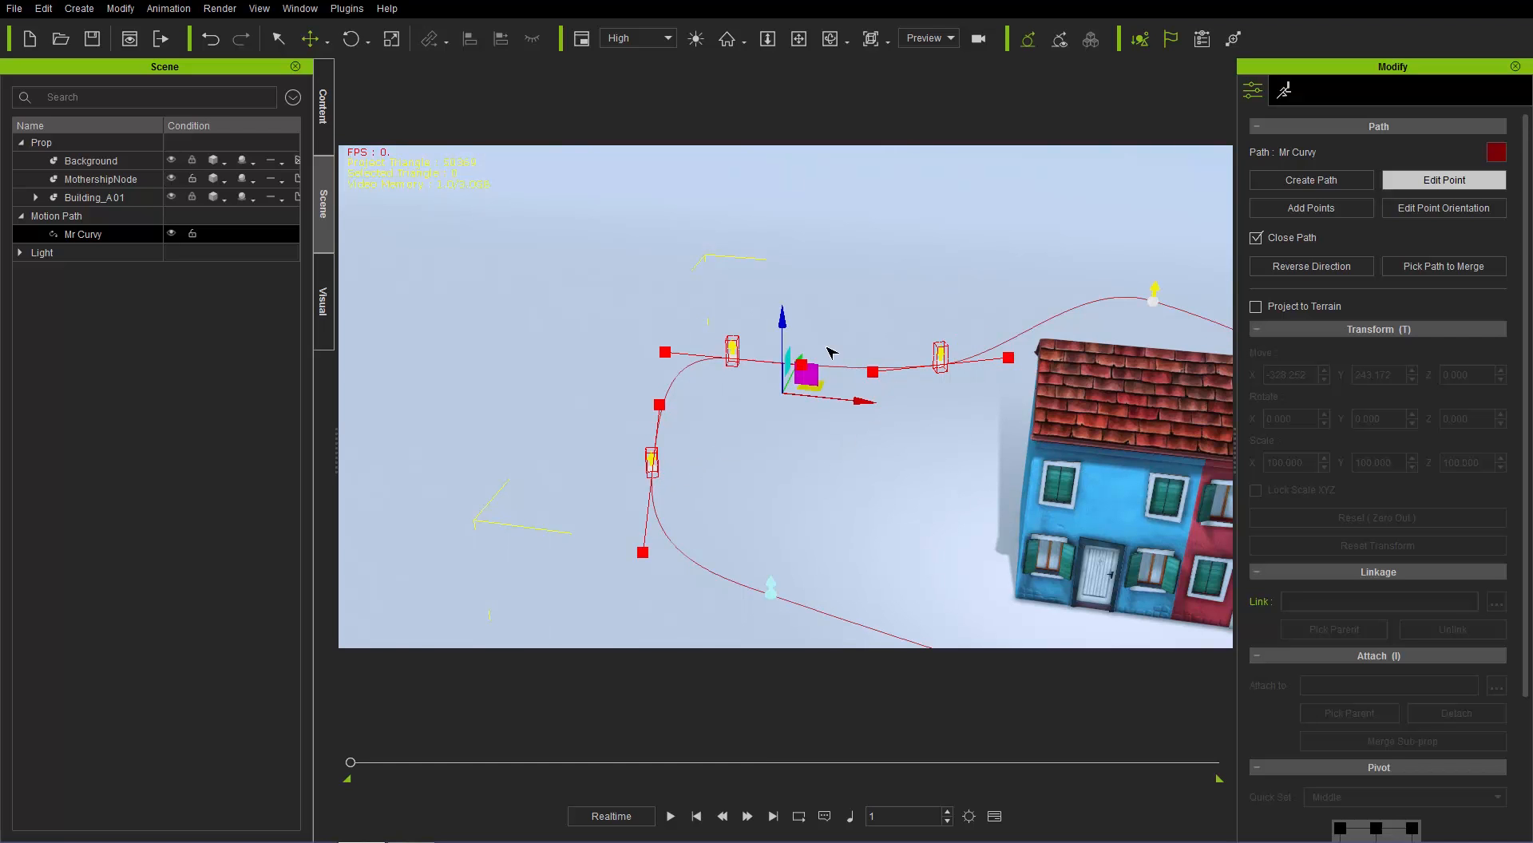
{"action": "left_click_drag", "start_coordinate": [786, 328], "coordinate": [821, 227]}
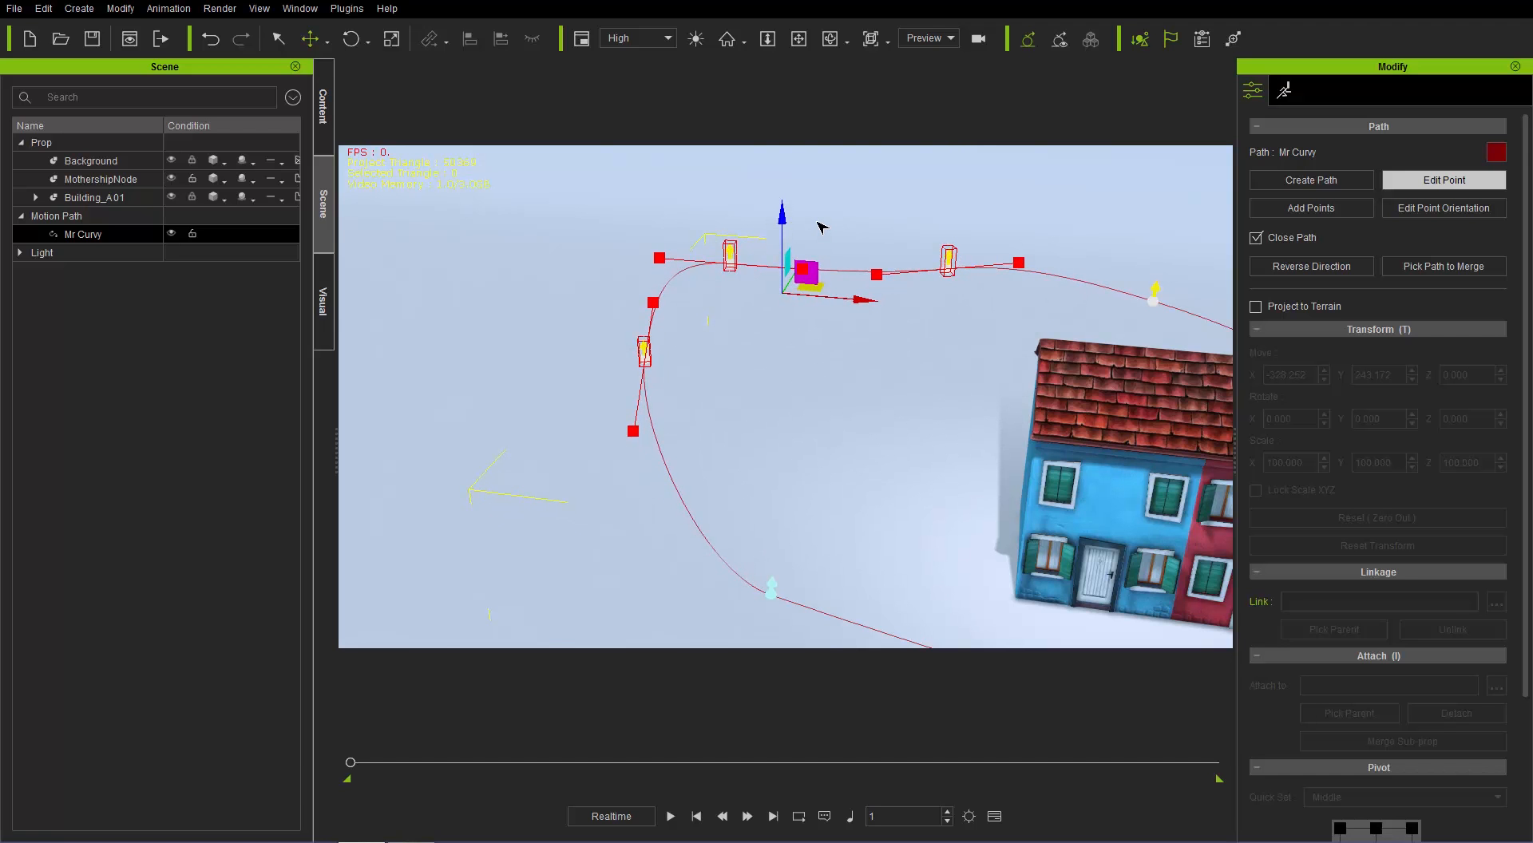
Raise the path's last point beyond the blue end and its red start point in front of the house above the ground.
{"action": "right_click_drag", "start_coordinate": [825, 483], "coordinate": [718, 447]}
{"action": "left_click", "coordinate": [708, 489]}
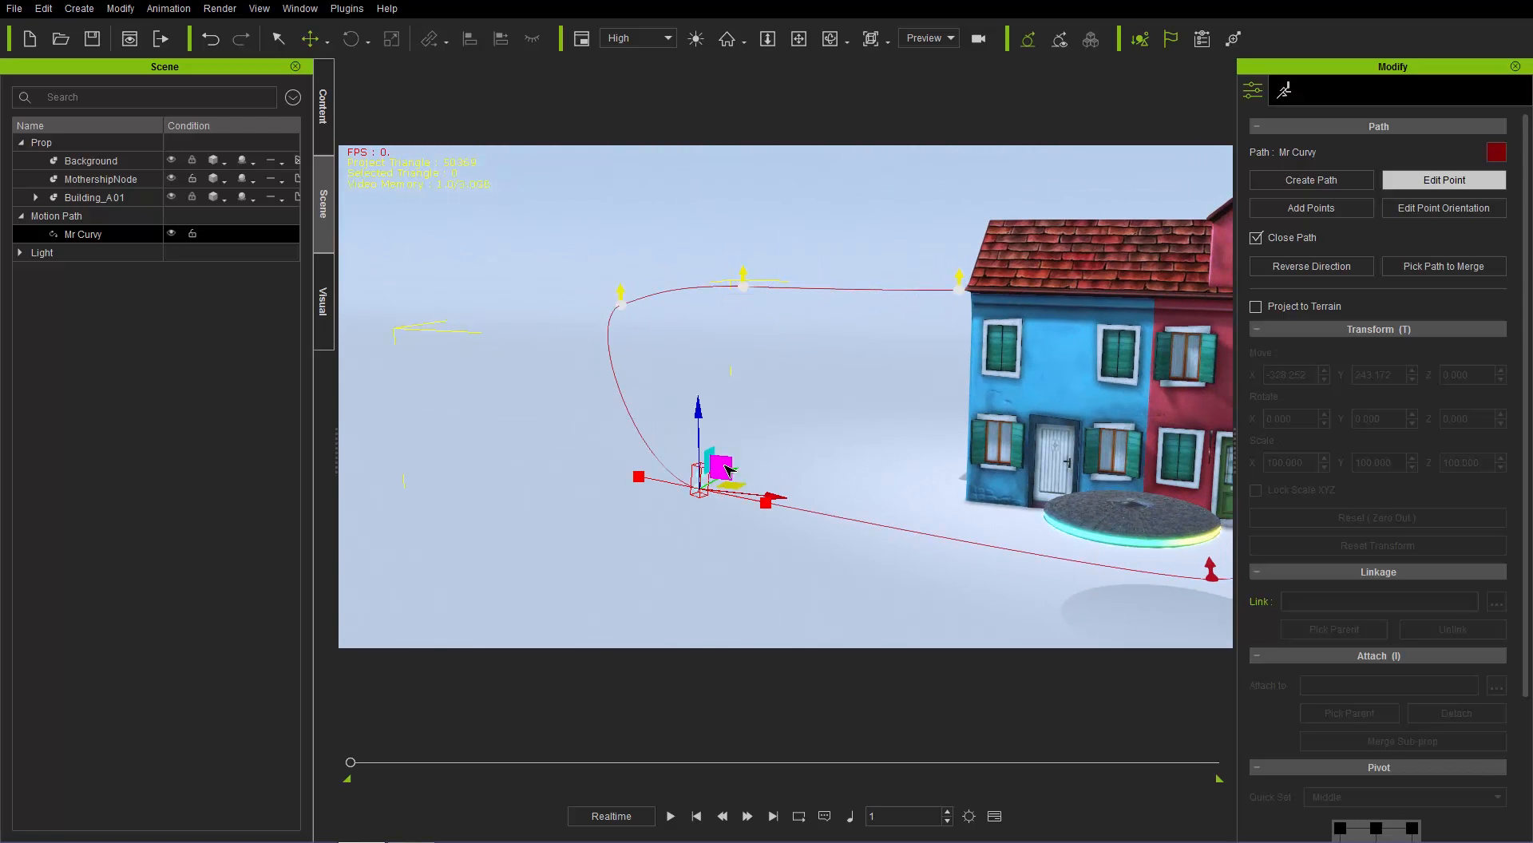
{"action": "left_click_drag", "start_coordinate": [727, 469], "coordinate": [773, 324]}
{"action": "right_click_drag", "start_coordinate": [1017, 304], "coordinate": [825, 350]}
{"action": "middle_click_drag", "start_coordinate": [1041, 587], "coordinate": [949, 453]}
{"action": "left_click", "coordinate": [906, 417]}
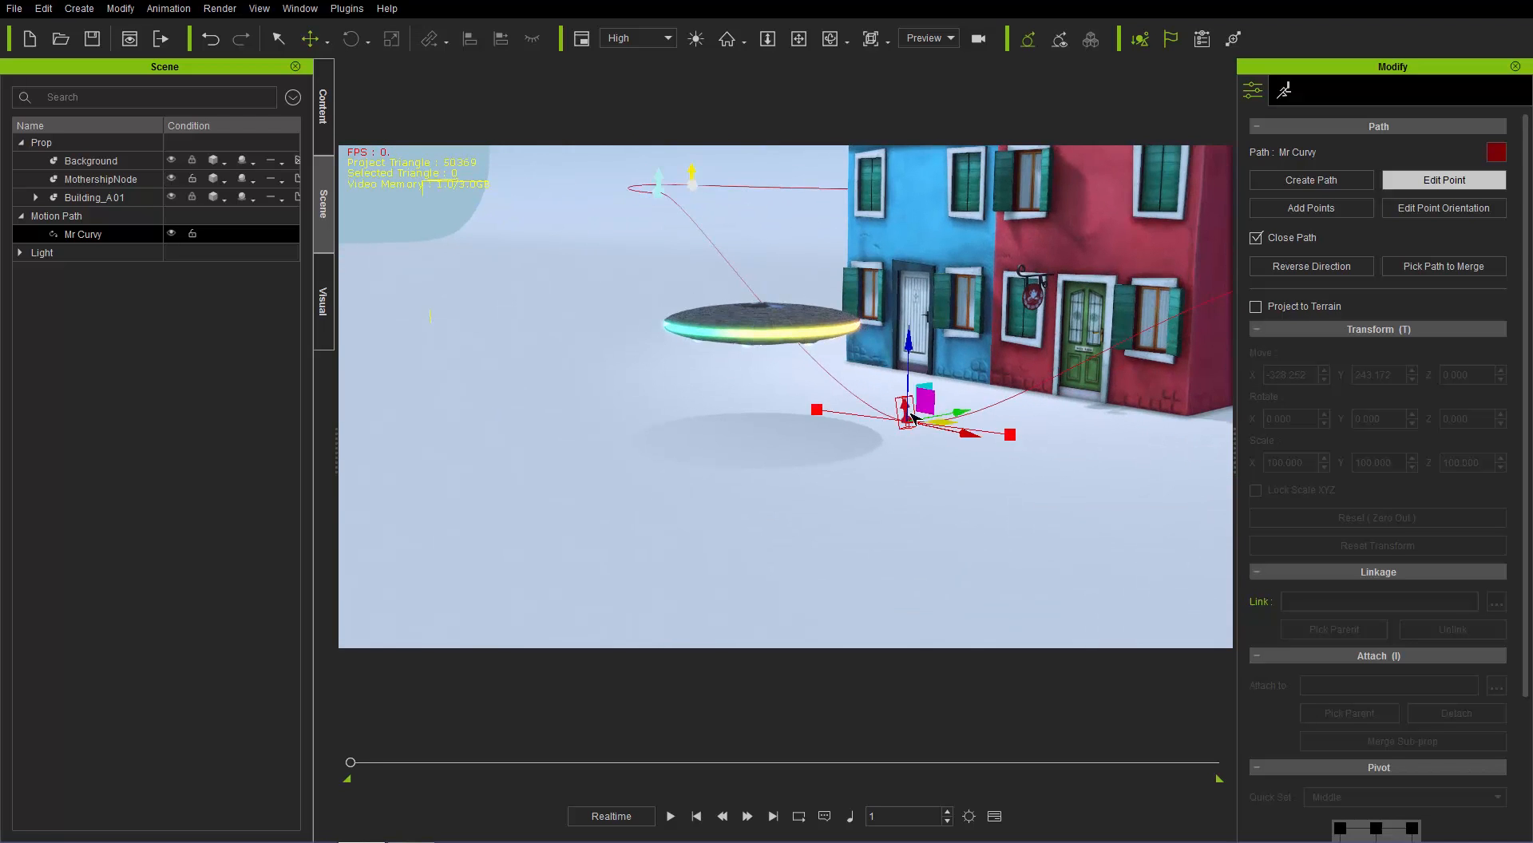
{"action": "left_click_drag", "start_coordinate": [910, 349], "coordinate": [912, 175]}
Swing the tangent handle of the path point near the front red corner horizontally to round the curve around that corner.
{"action": "middle_click_drag", "start_coordinate": [942, 258], "coordinate": [949, 356]}
{"action": "right_click_drag", "start_coordinate": [950, 355], "coordinate": [1037, 446]}
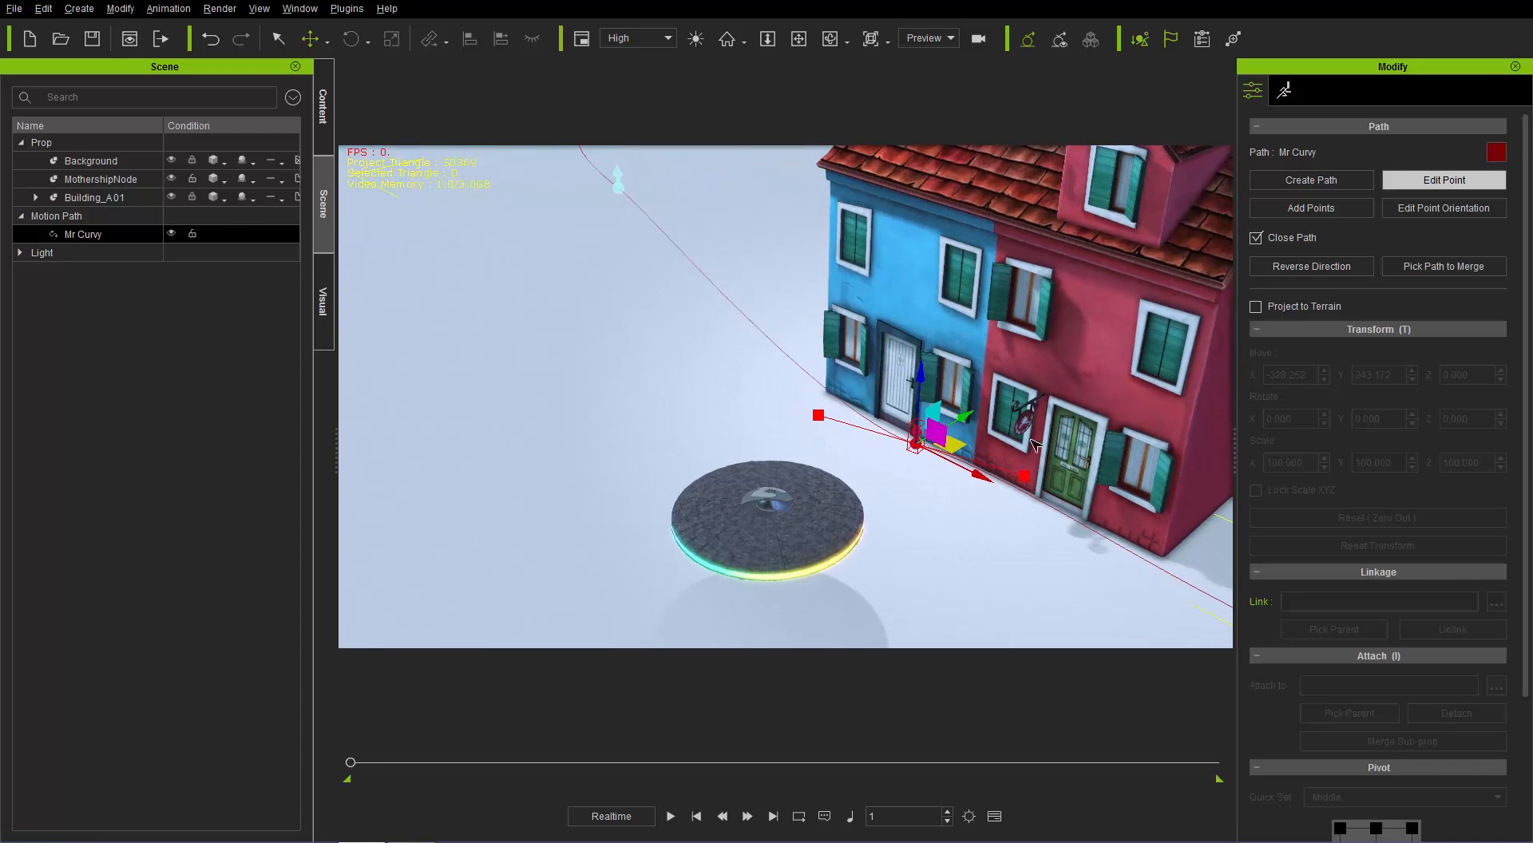
{"action": "middle_click_drag", "start_coordinate": [1090, 305], "coordinate": [903, 296]}
{"action": "scroll", "coordinate": [967, 372], "scroll_direction": "down", "scroll_amount": 3}
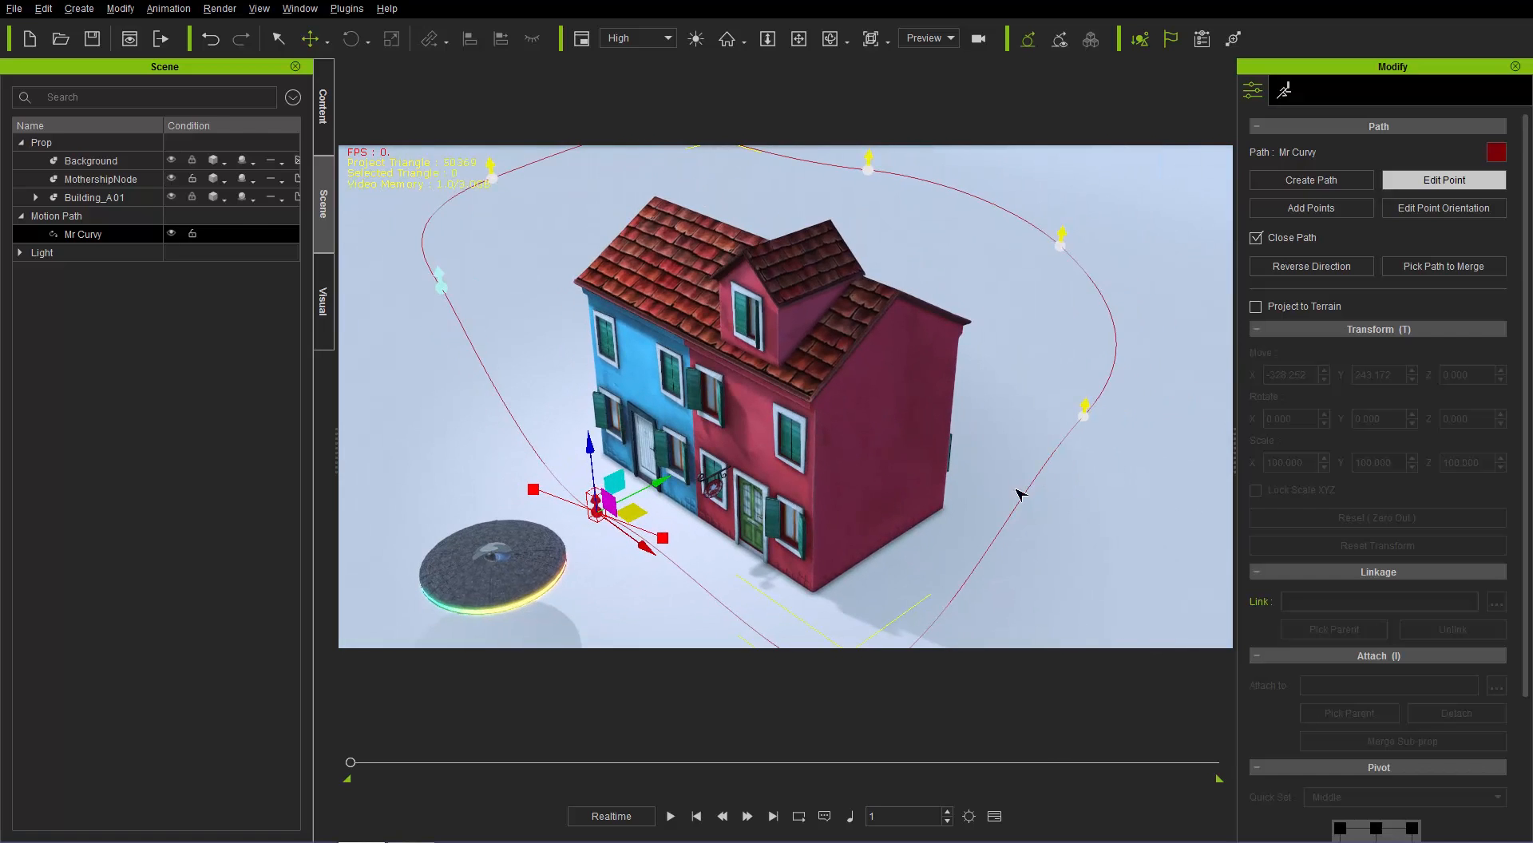
{"action": "middle_click_drag", "start_coordinate": [1044, 523], "coordinate": [1014, 409]}
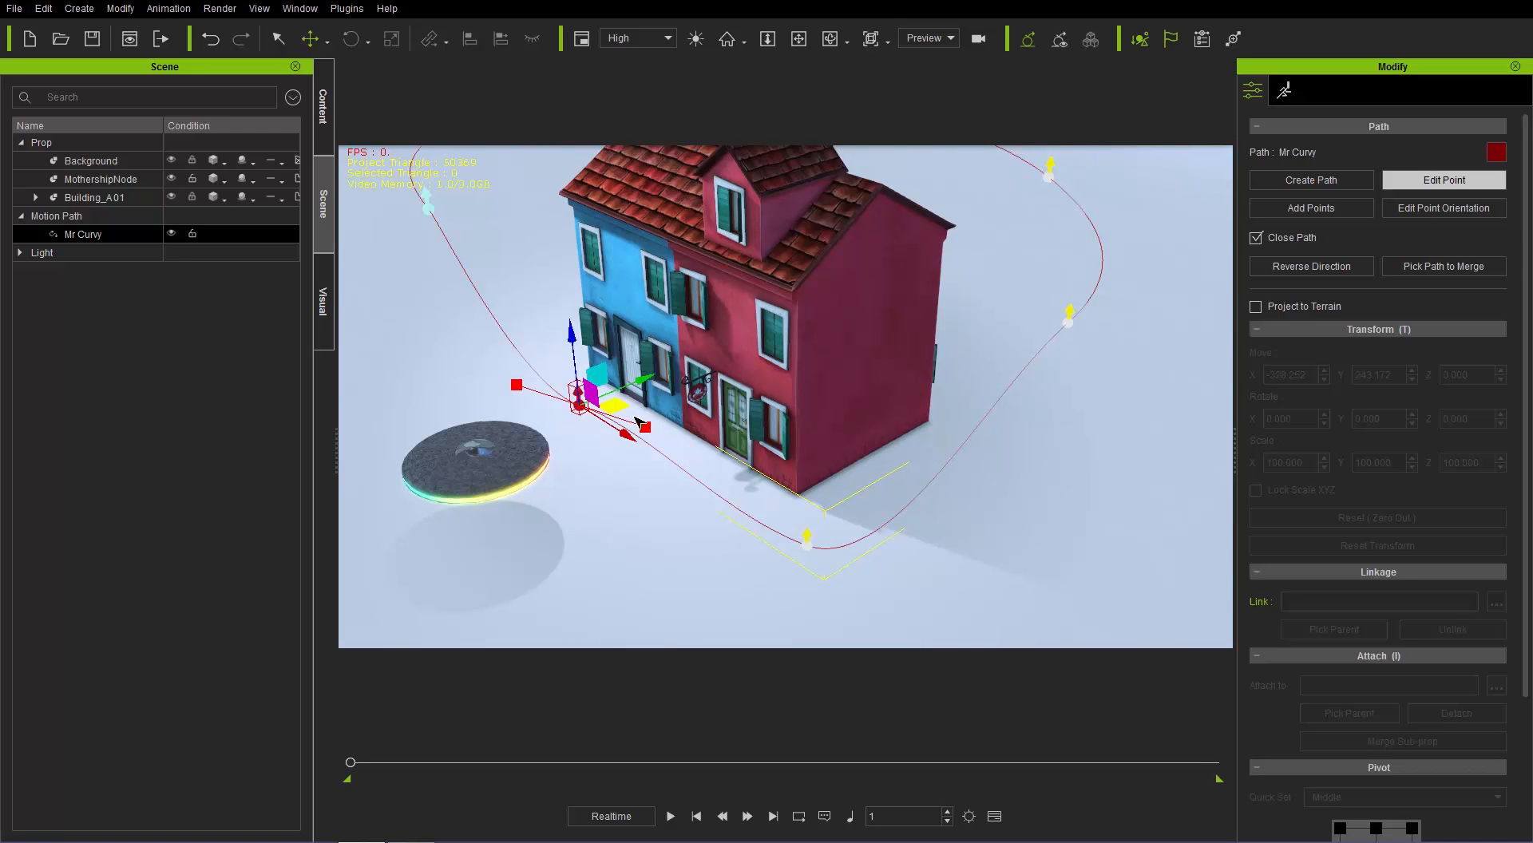
{"action": "left_click", "coordinate": [807, 545]}
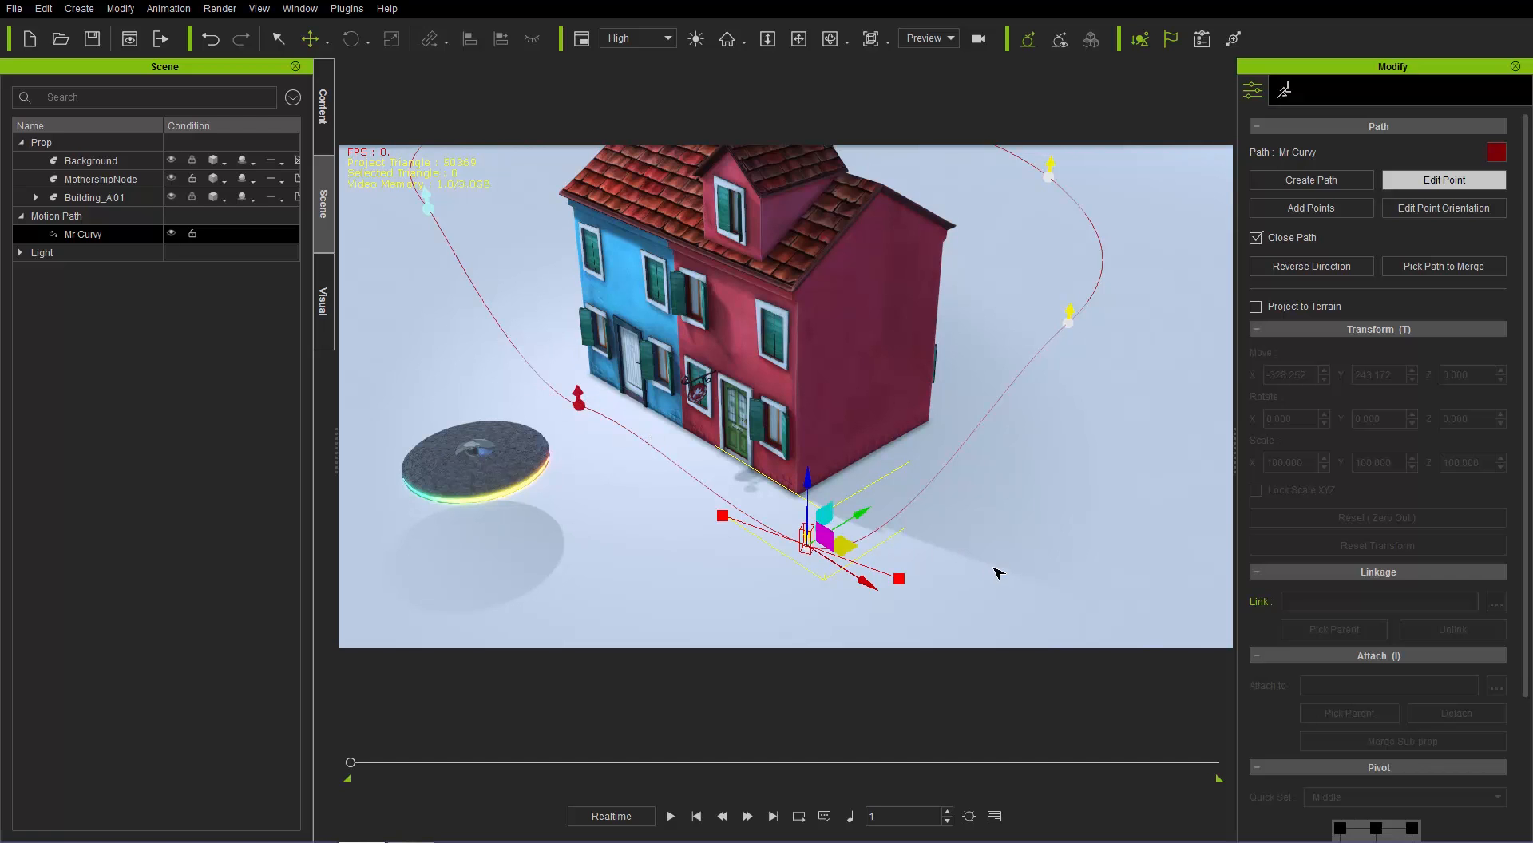
{"action": "right_click_drag", "start_coordinate": [997, 573], "coordinate": [926, 544]}
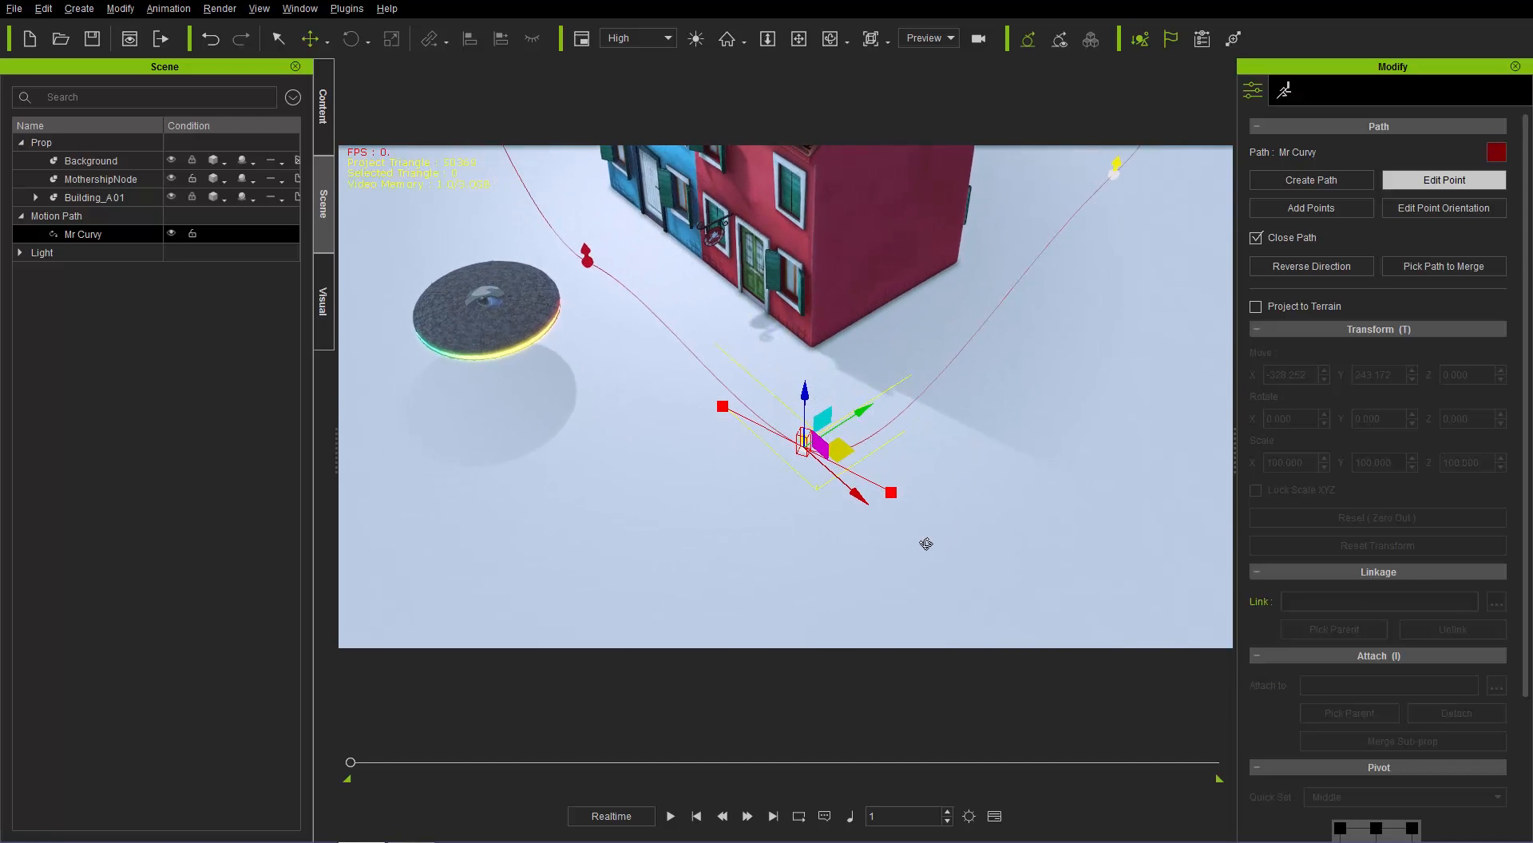
{"action": "left_click", "coordinate": [889, 495]}
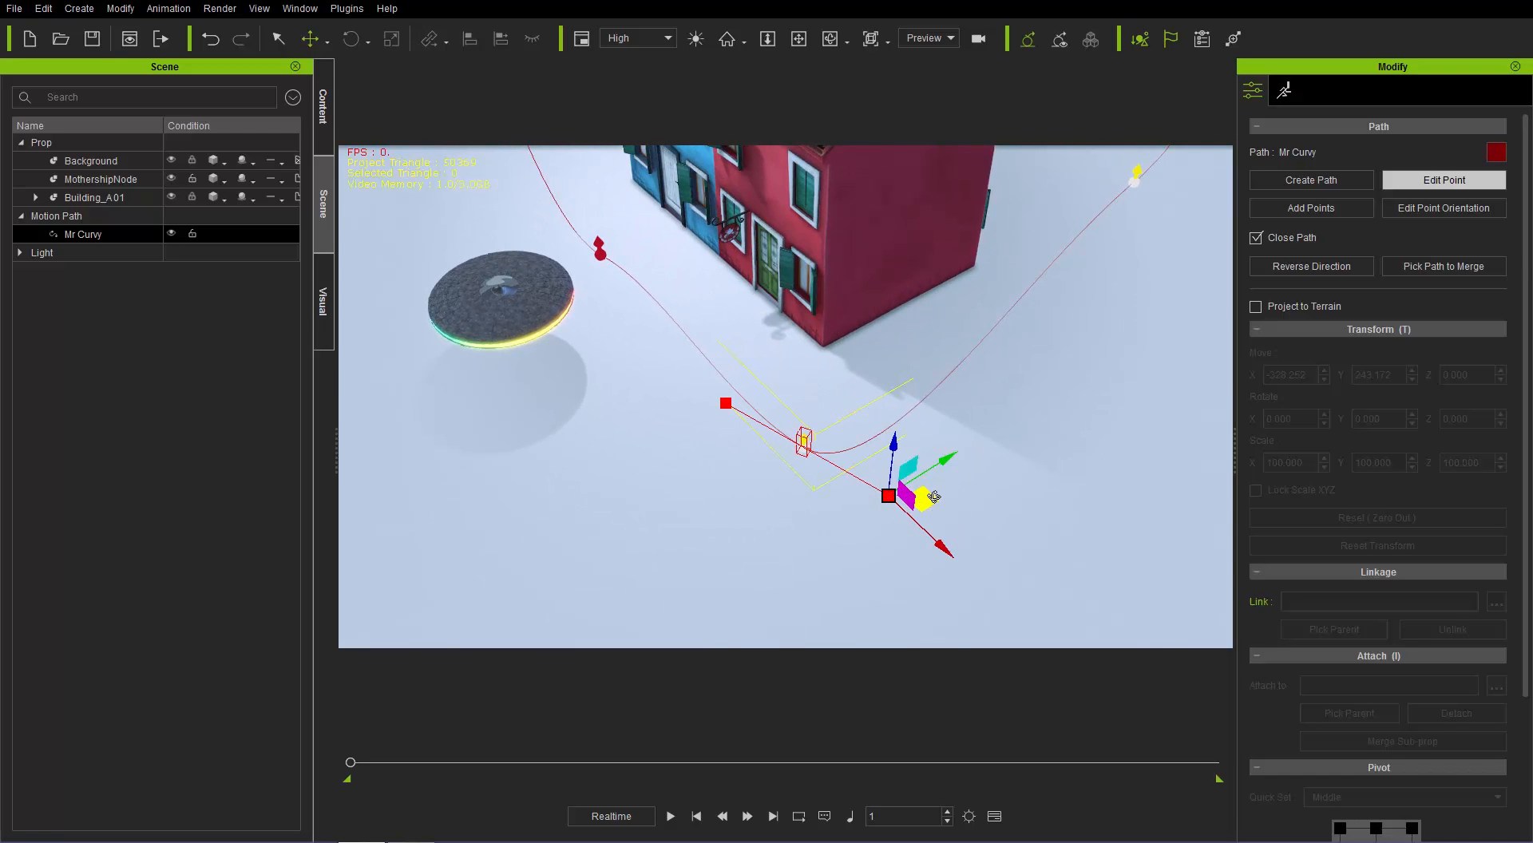
{"action": "left_click_drag", "start_coordinate": [927, 500], "coordinate": [997, 453]}
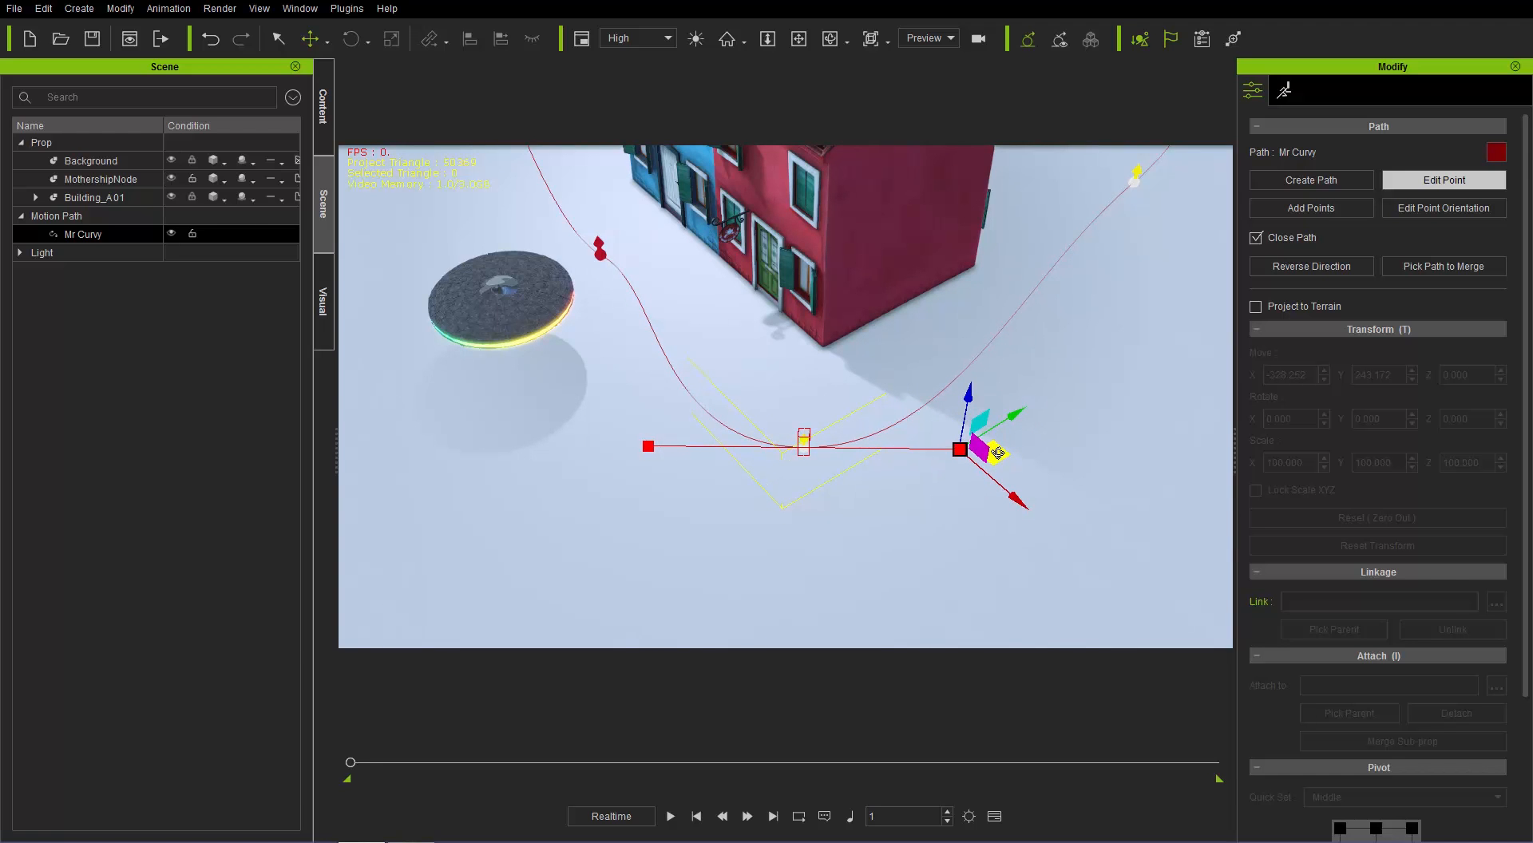
Lower the opposite tangent handle of the corner point to tilt the curve there, and finish editing the path points.
{"action": "mouse_move", "coordinate": [879, 549]}
{"action": "right_mouse_down"}
{"action": "mouse_move", "coordinate": [913, 501]}
{"action": "mouse_move", "coordinate": [960, 304]}
{"action": "right_mouse_up"}
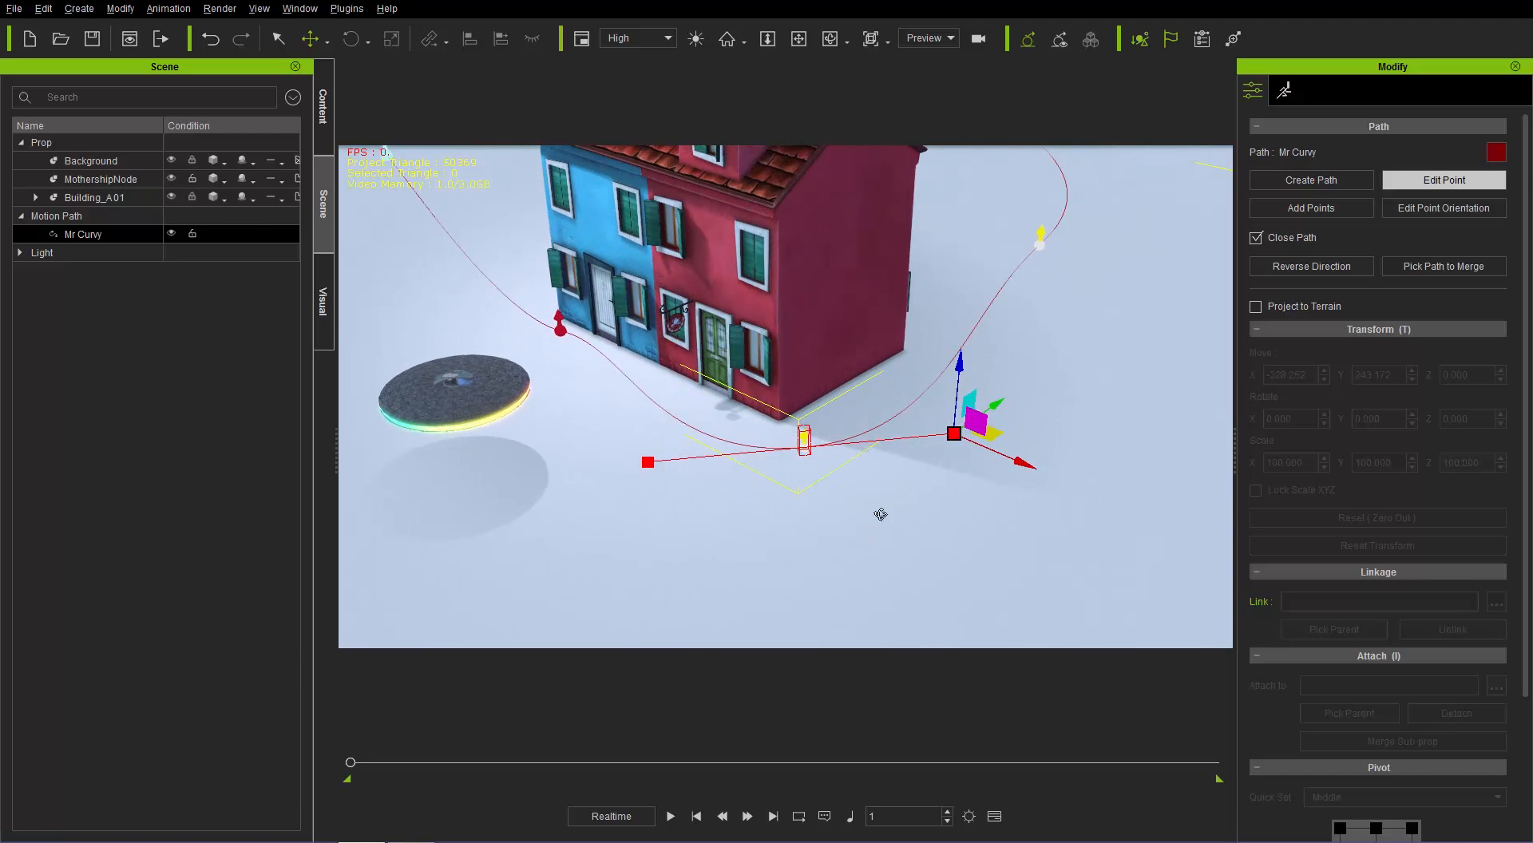
{"action": "right_click_drag", "start_coordinate": [879, 514], "coordinate": [886, 287]}
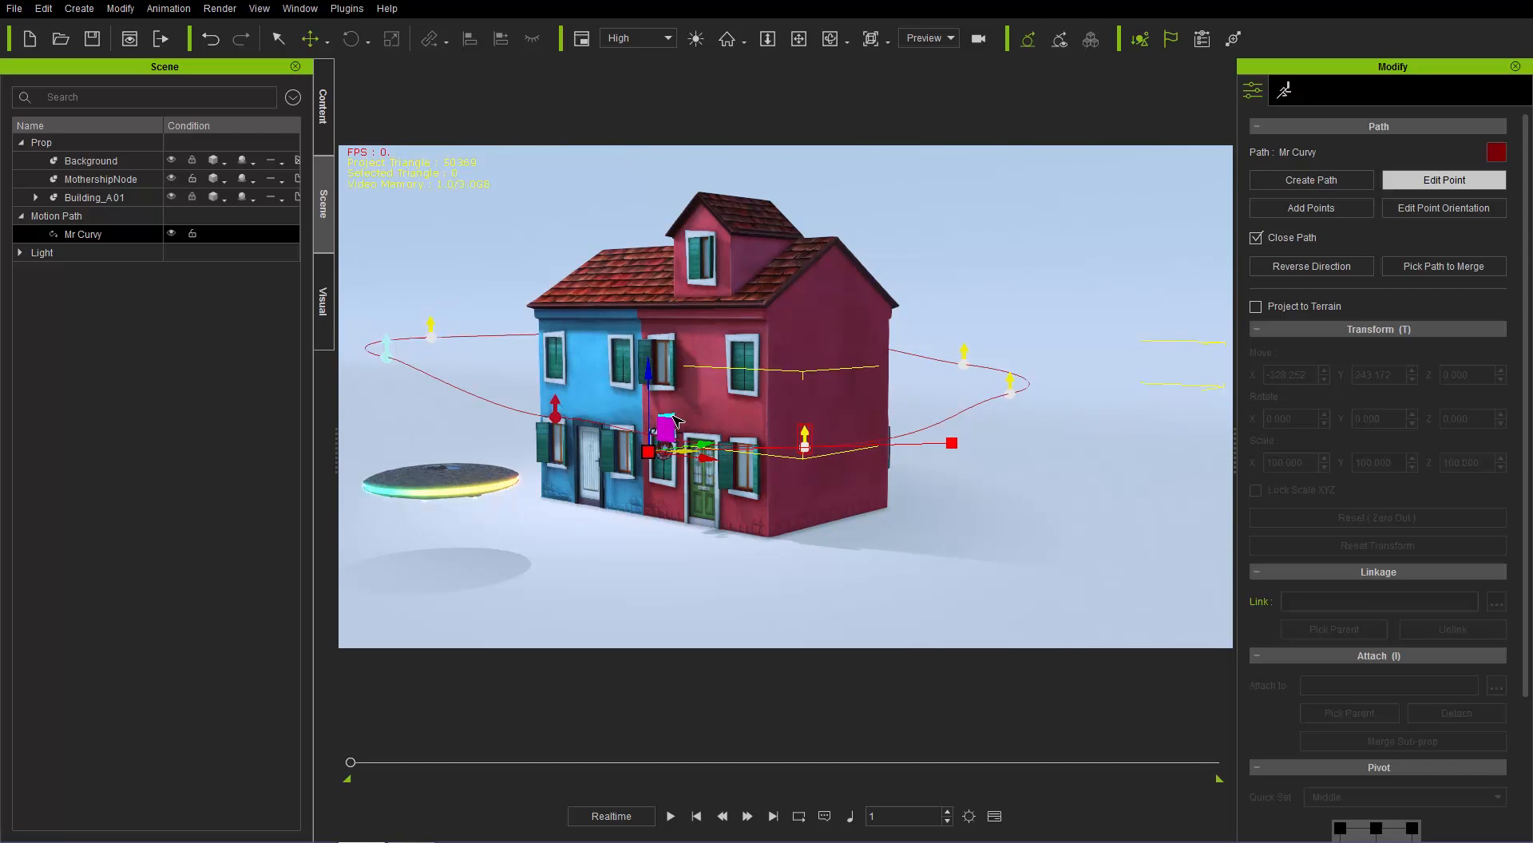
{"action": "left_click_drag", "start_coordinate": [674, 417], "coordinate": [718, 467]}
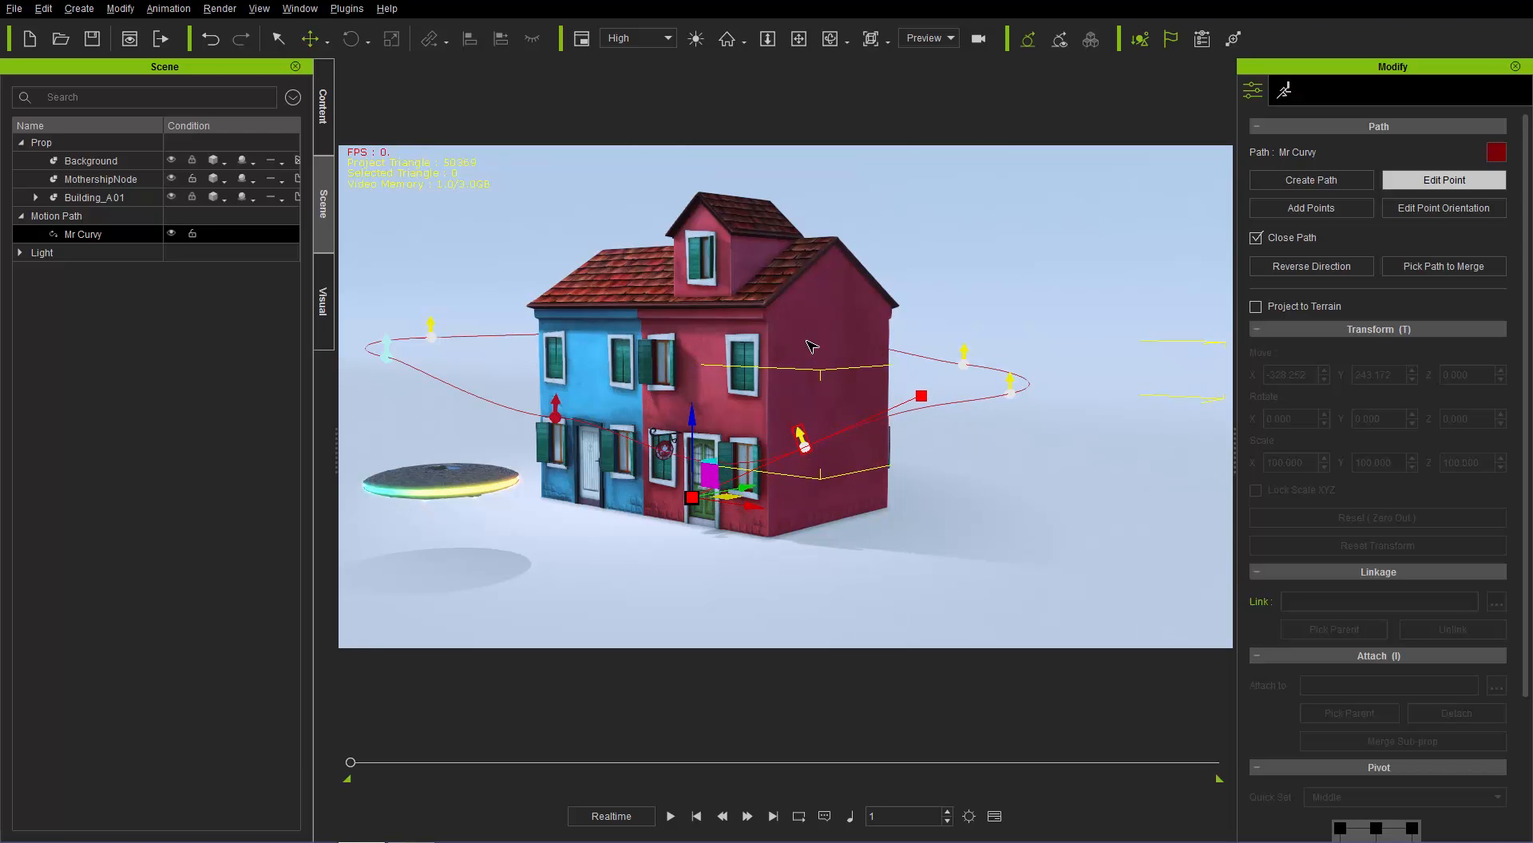
{"action": "right_click_drag", "start_coordinate": [812, 349], "coordinate": [844, 400]}
{"action": "middle_click_drag", "start_coordinate": [845, 400], "coordinate": [901, 440]}
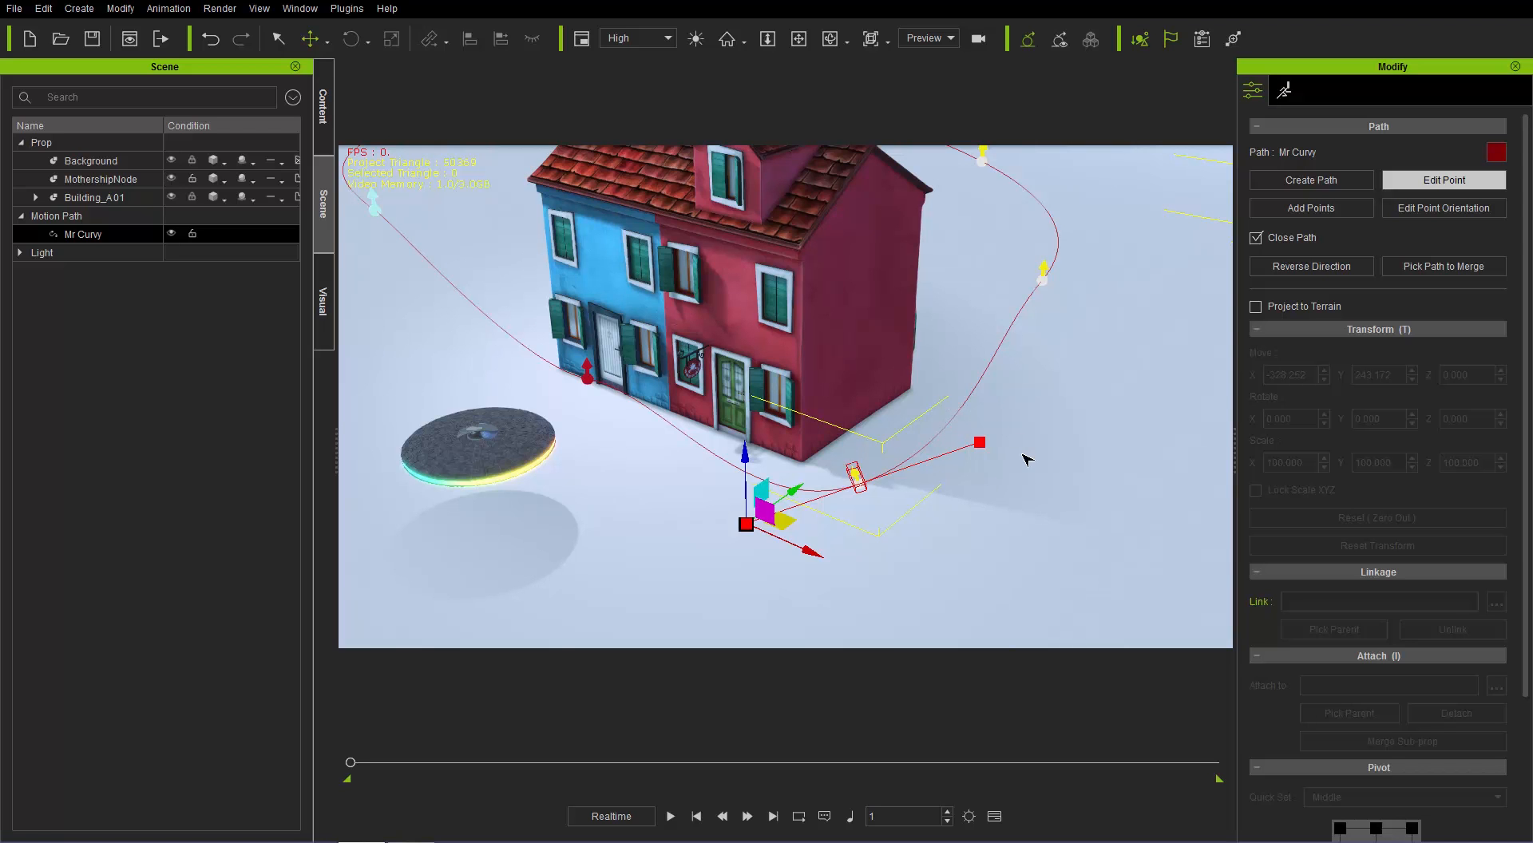
{"action": "middle_click_drag", "start_coordinate": [960, 313], "coordinate": [979, 428]}
{"action": "right_click_drag", "start_coordinate": [978, 427], "coordinate": [982, 380]}
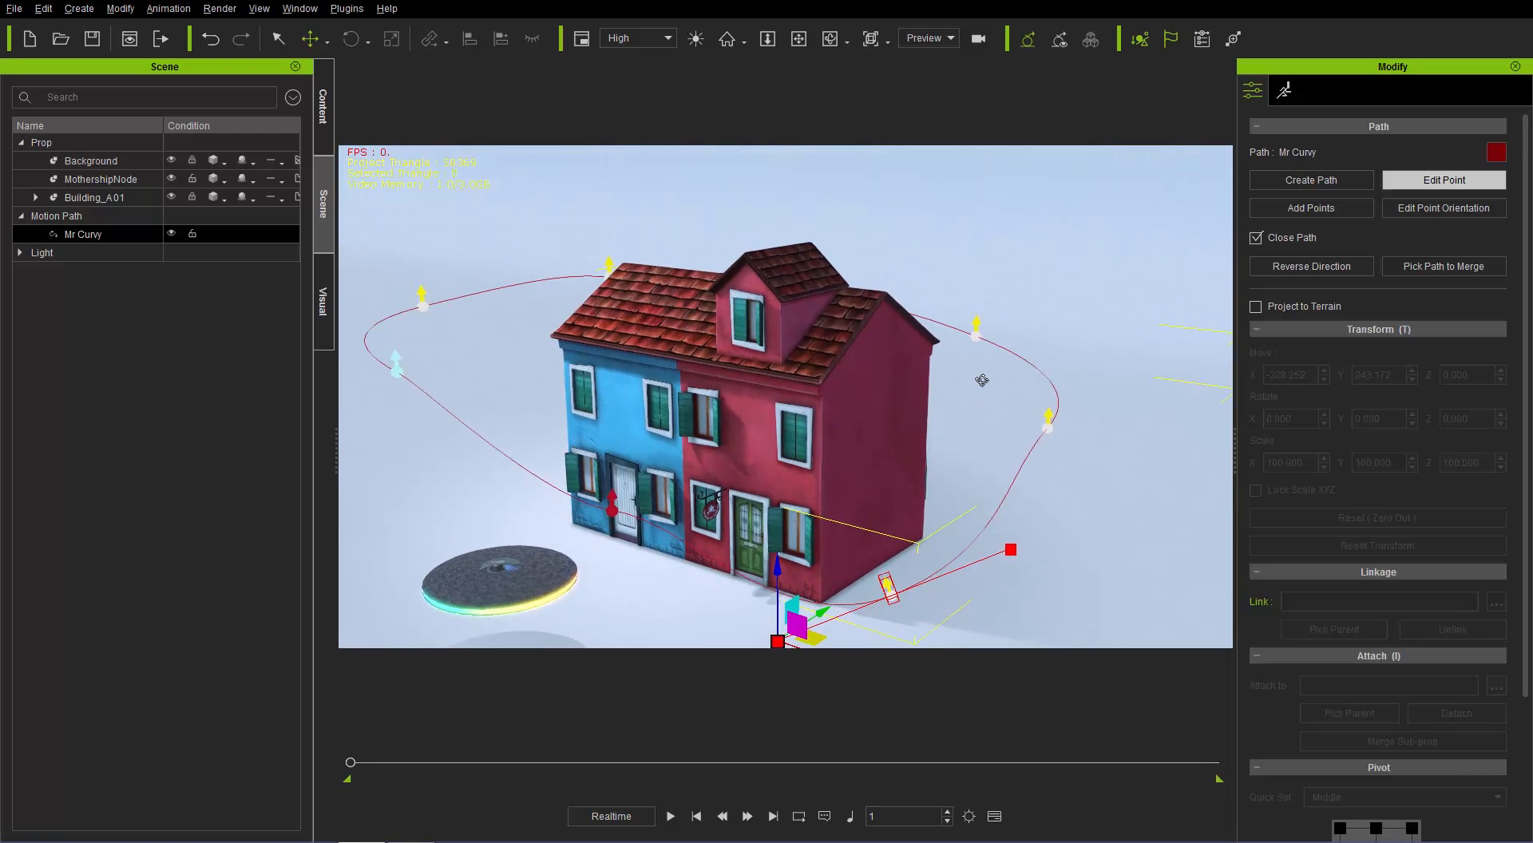
{"action": "left_click", "coordinate": [1431, 182]}
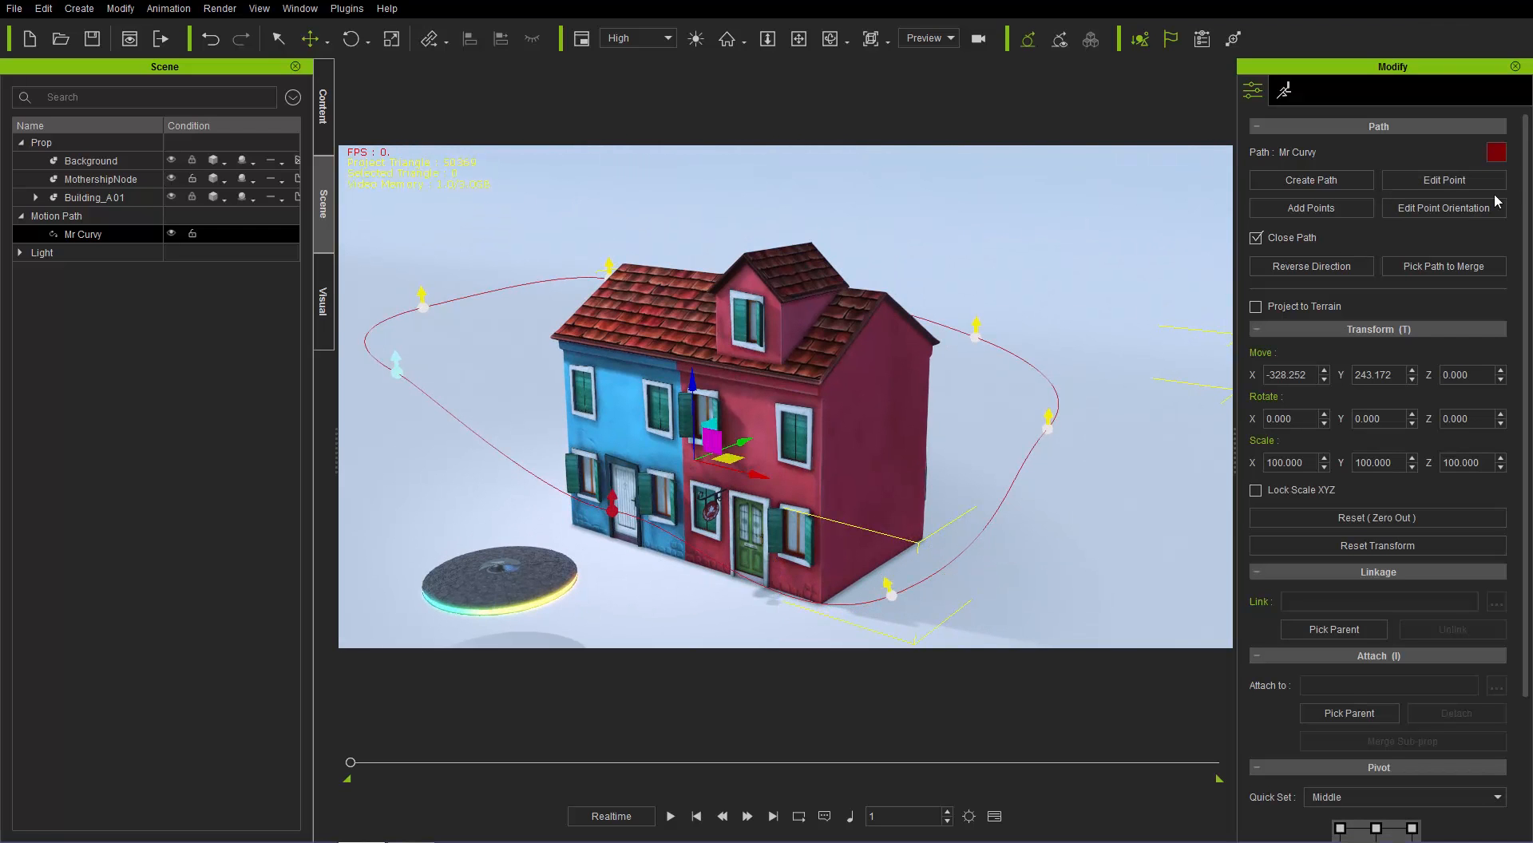
{"action": "left_click", "coordinate": [818, 429]}
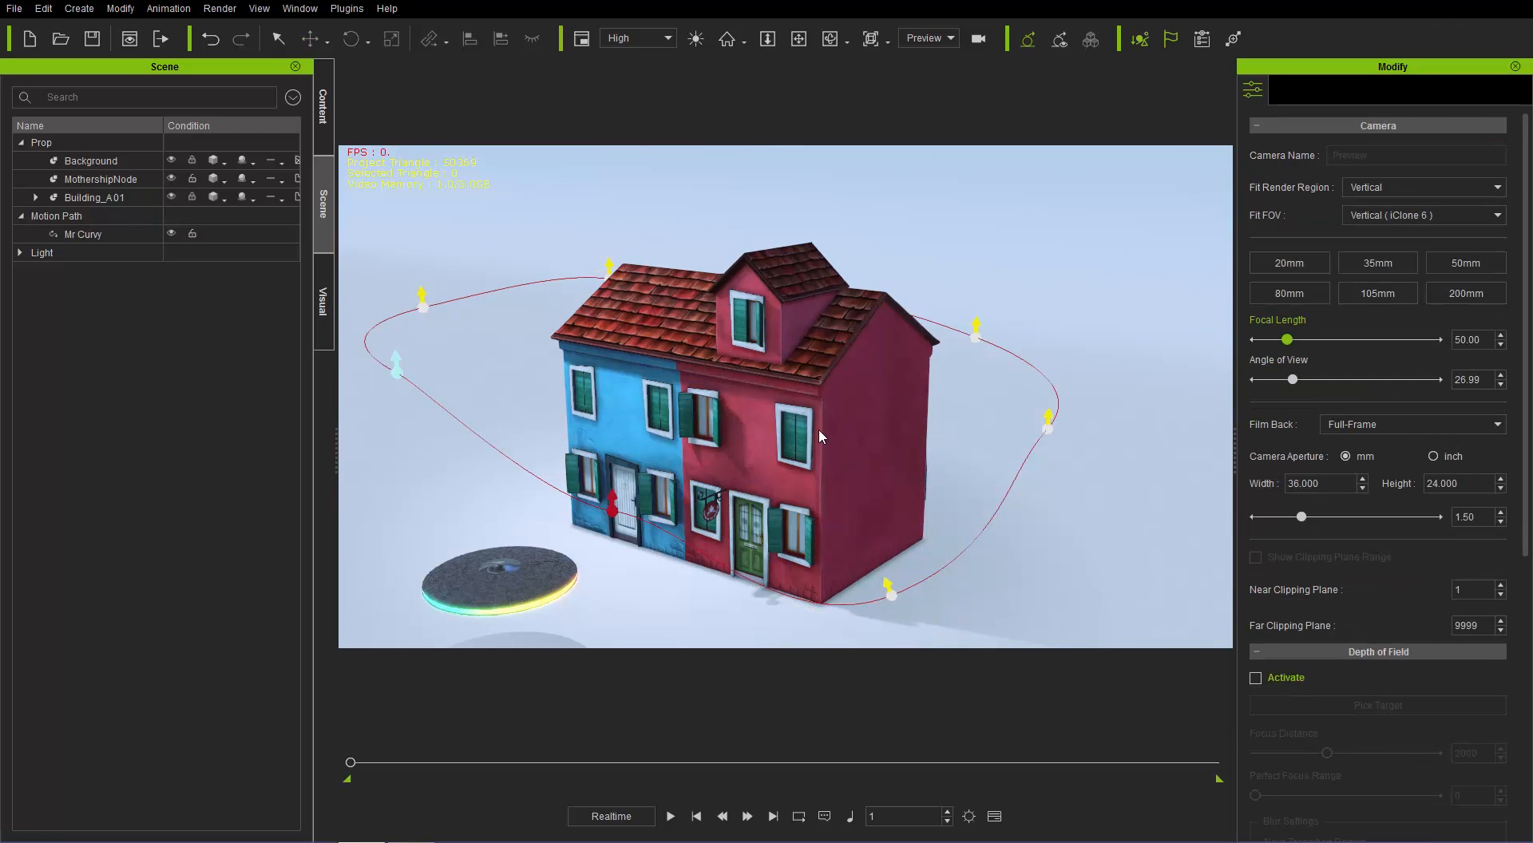
Attach MothershipNode to the Mr Curvy path by picking the path at its red start point.
{"action": "left_click", "coordinate": [519, 592]}
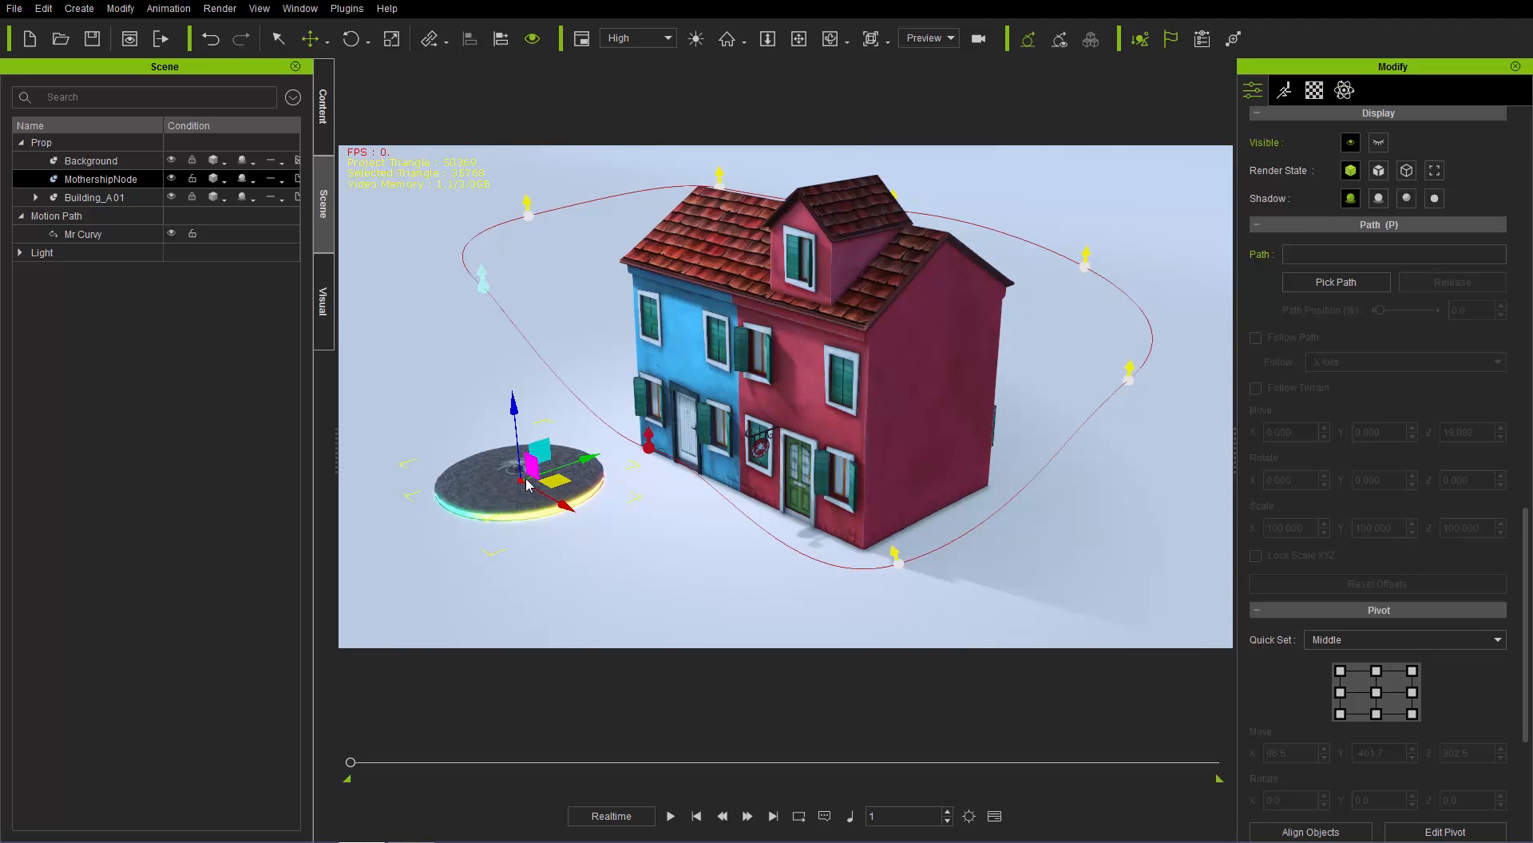
{"action": "right_click", "coordinate": [497, 508]}
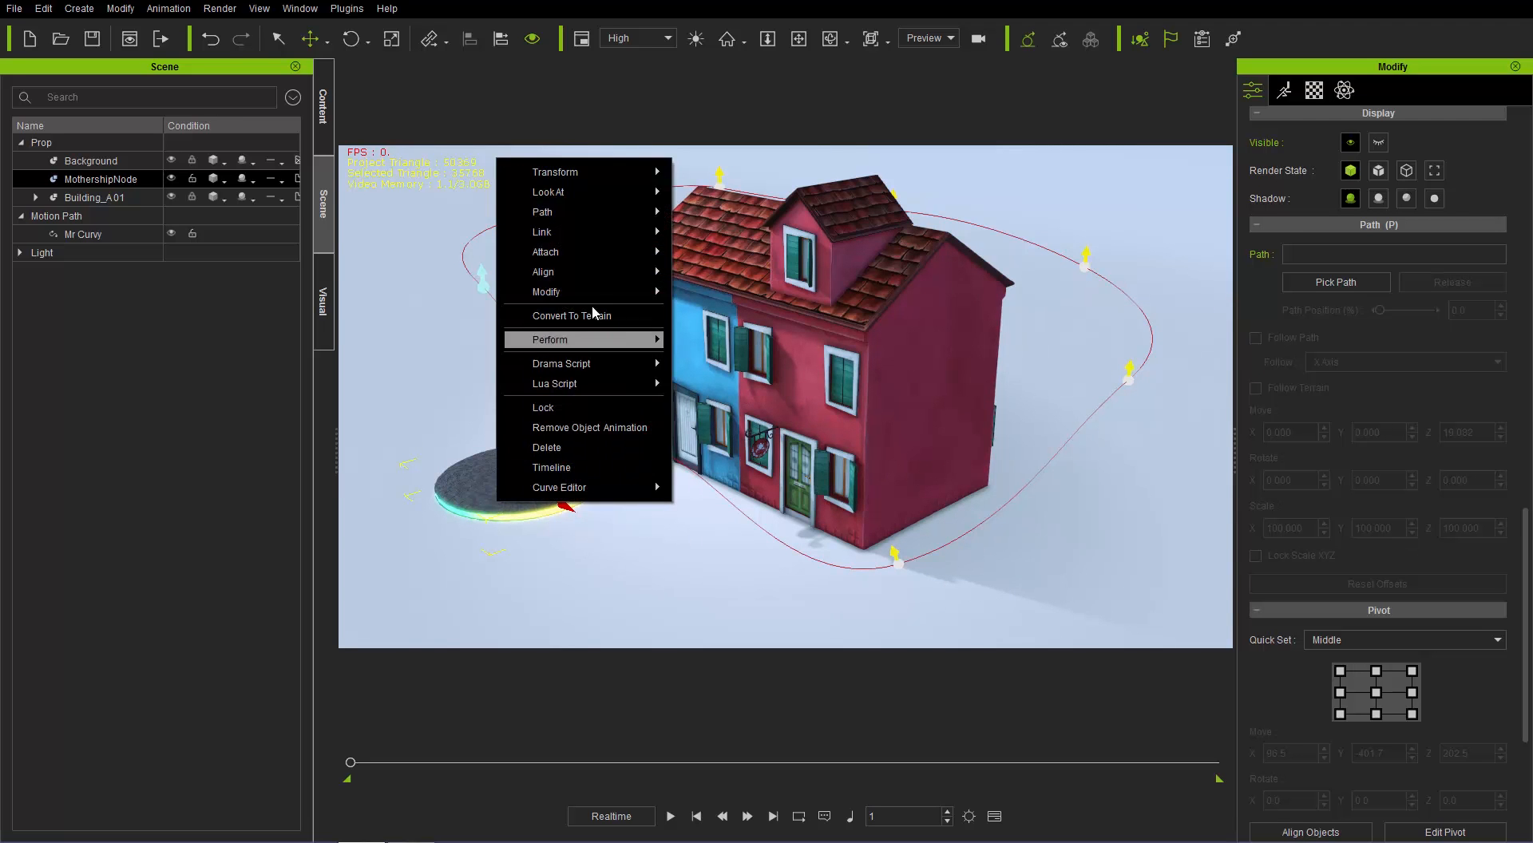
{"action": "mouse_move", "coordinate": [594, 211]}
{"action": "left_click", "coordinate": [706, 217]}
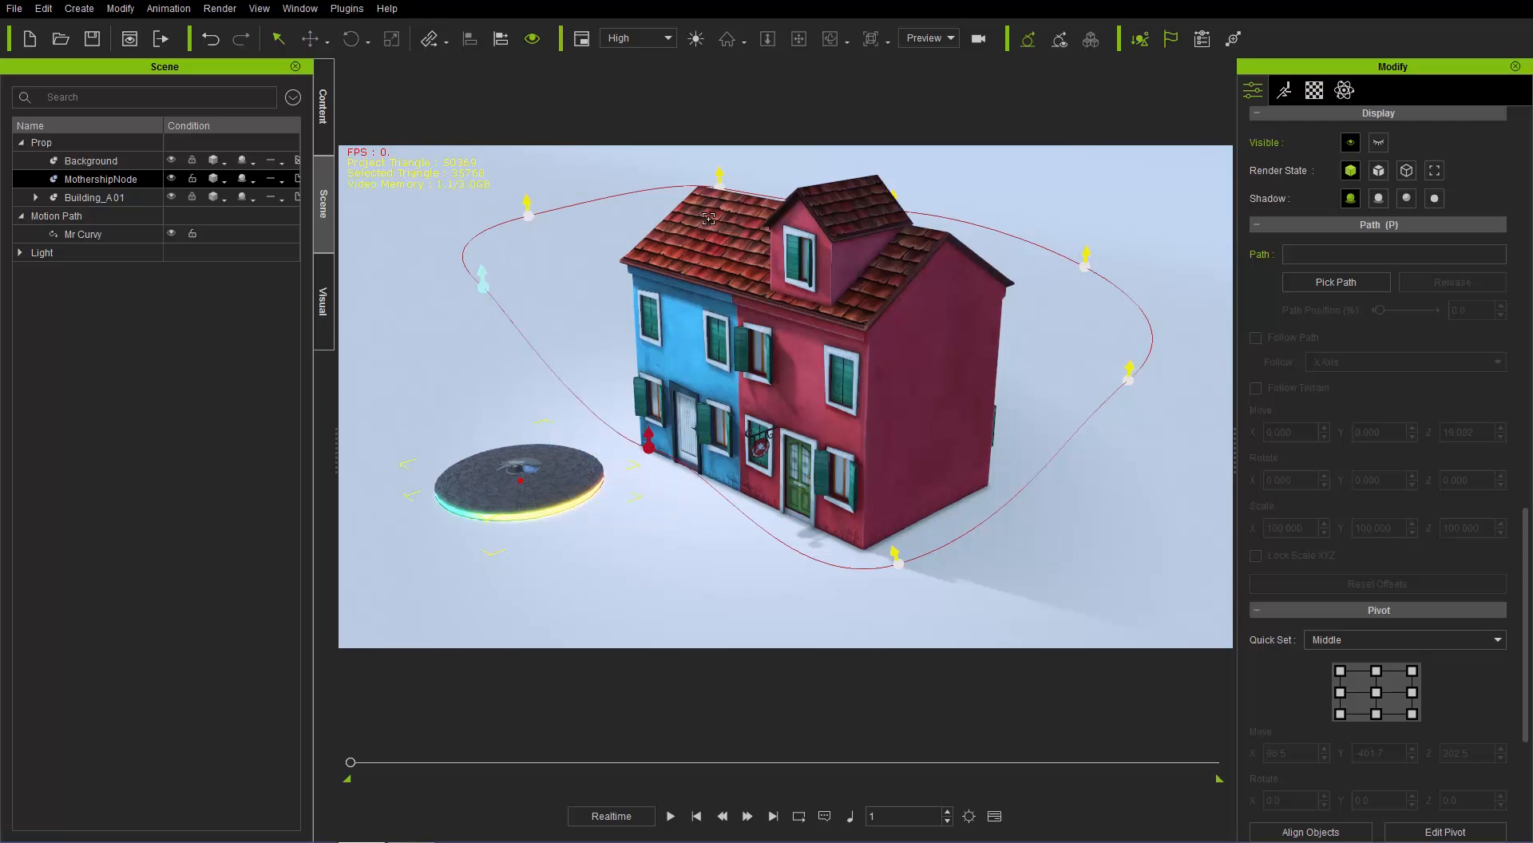
{"action": "left_click", "coordinate": [647, 447]}
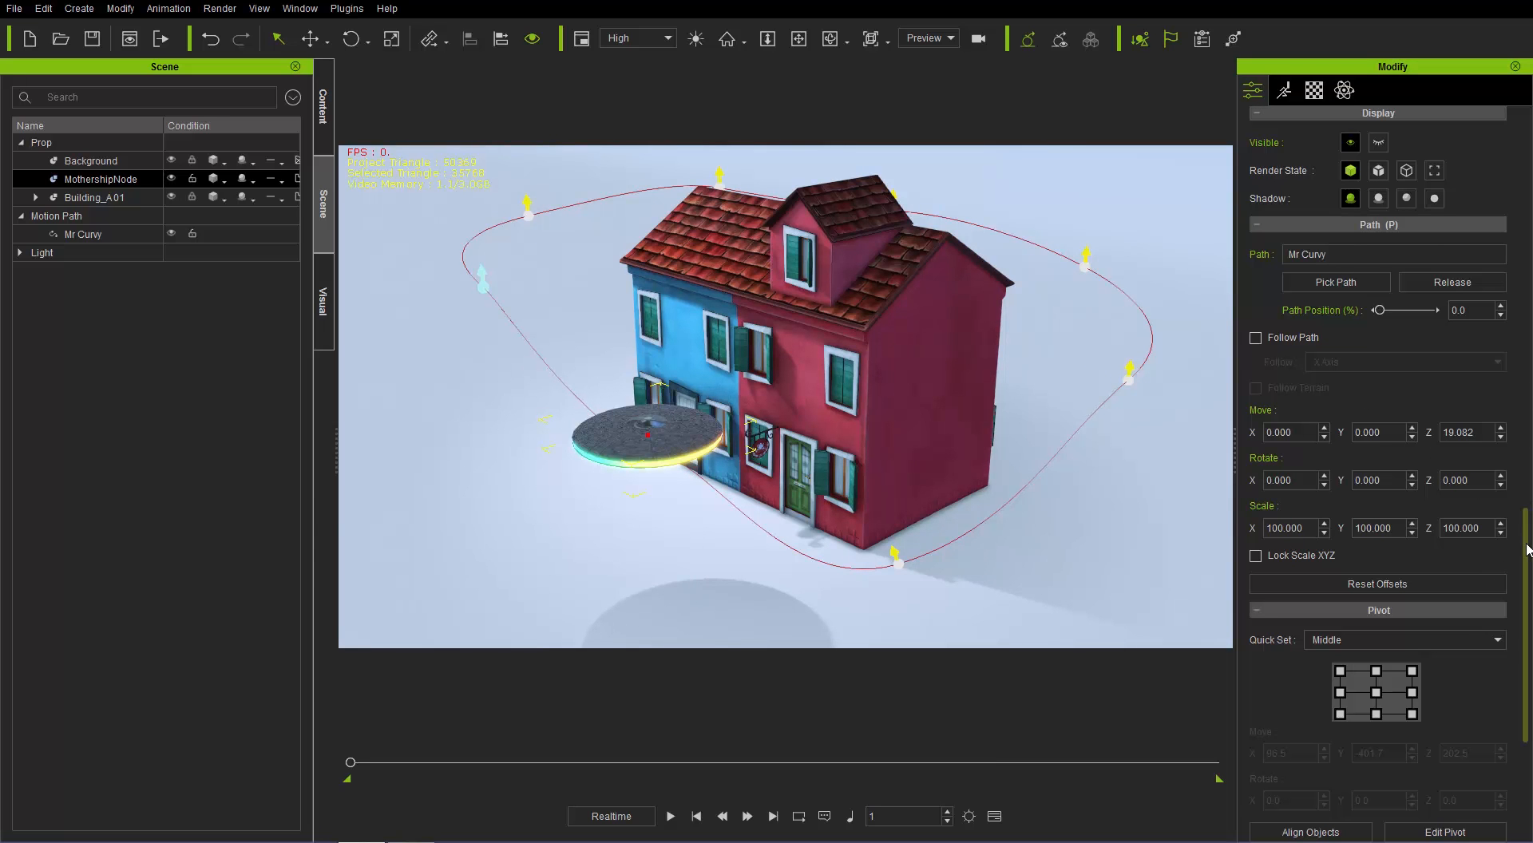
{"action": "mouse_move", "coordinate": [1526, 537]}
{"action": "left_mouse_down"}
{"action": "mouse_move", "coordinate": [1531, 227]}
{"action": "mouse_move", "coordinate": [1526, 548]}
{"action": "left_mouse_up"}
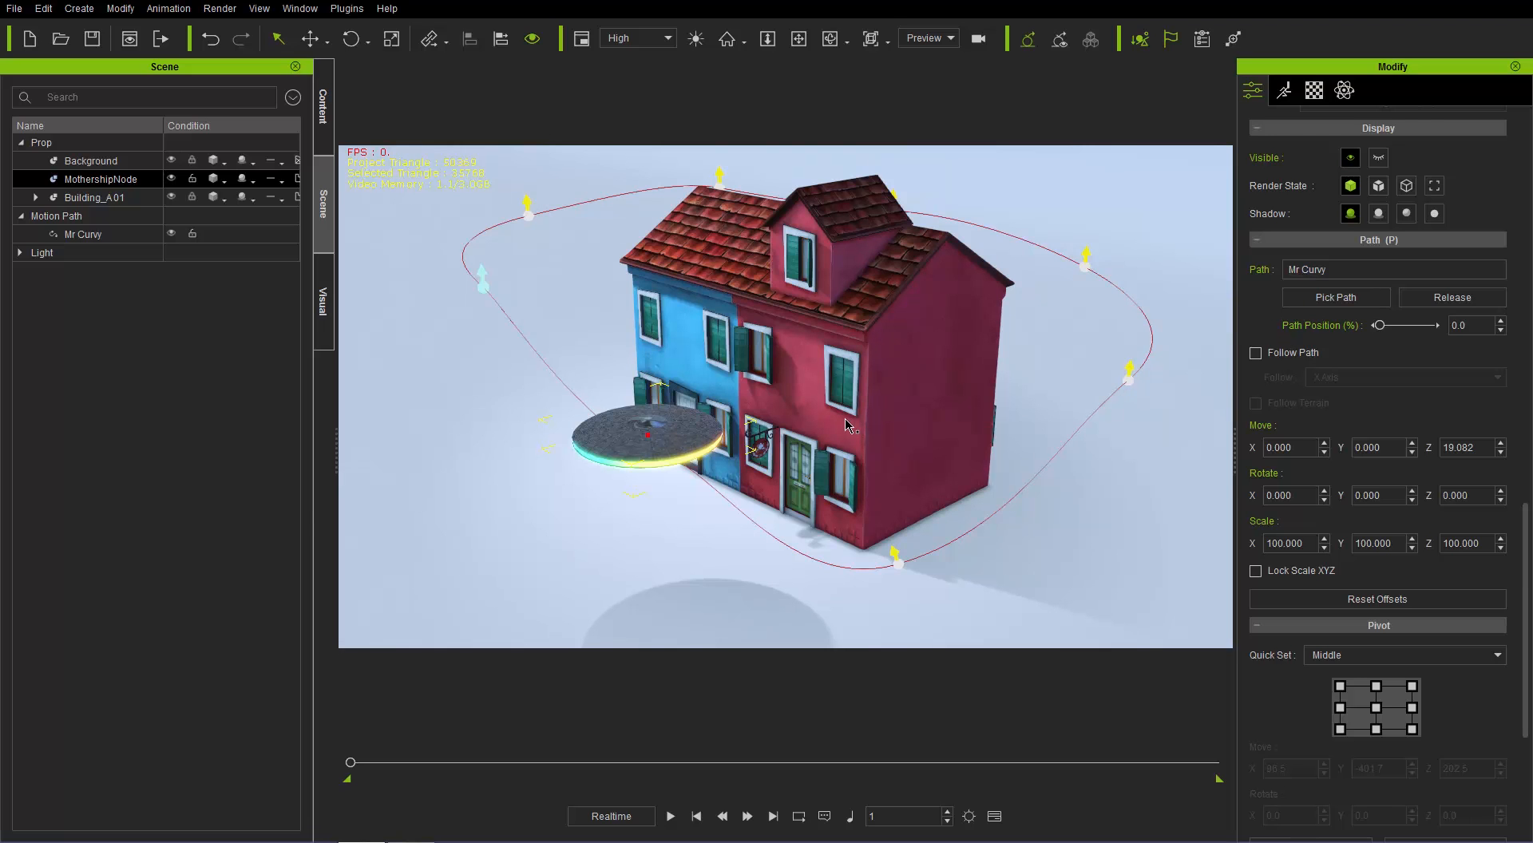
Play the animation briefly, move to frame 500 and set the mothership's path position there to its maximum.
{"action": "left_click", "coordinate": [671, 815]}
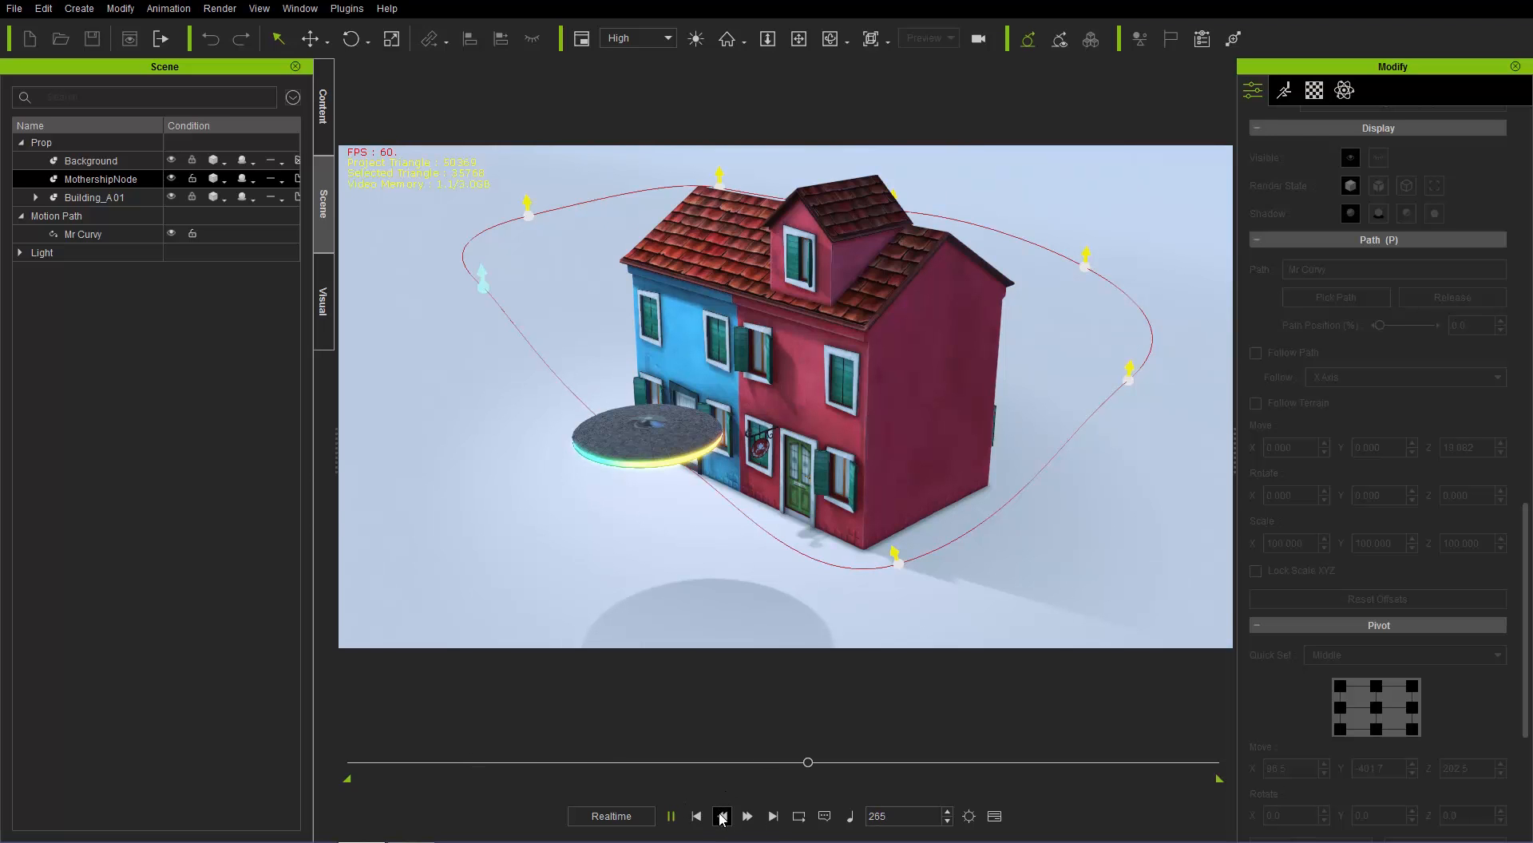
{"action": "key", "text": "space"}
{"action": "left_click_drag", "start_coordinate": [823, 763], "coordinate": [1214, 735]}
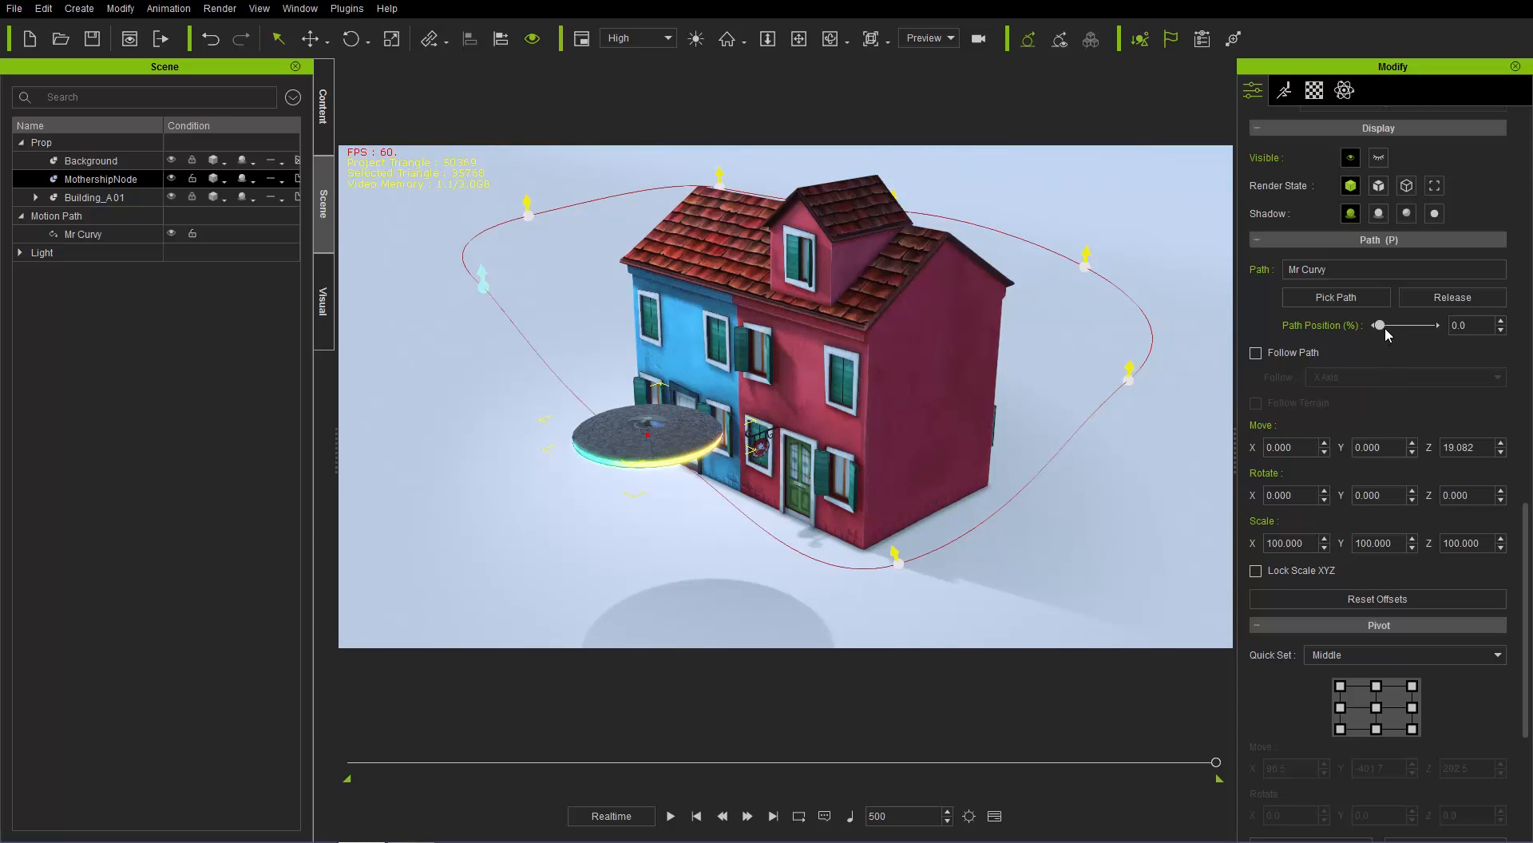
{"action": "left_click_drag", "start_coordinate": [1382, 328], "coordinate": [1463, 325]}
Play the animation from the first frame to check the mothership's flight along the path, and return to the start.
{"action": "left_click", "coordinate": [696, 815]}
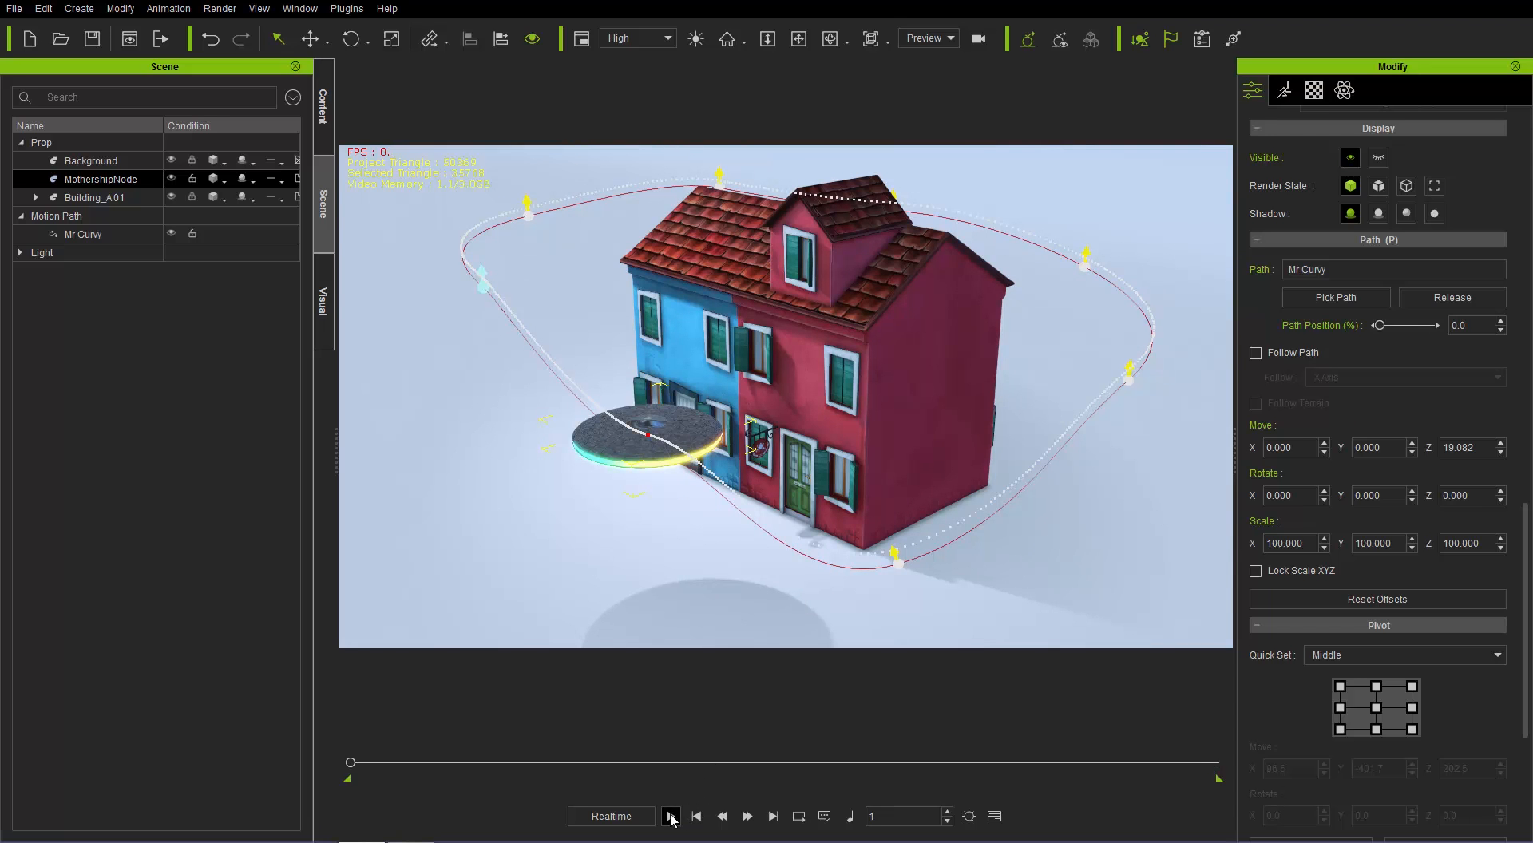
{"action": "left_click", "coordinate": [671, 815]}
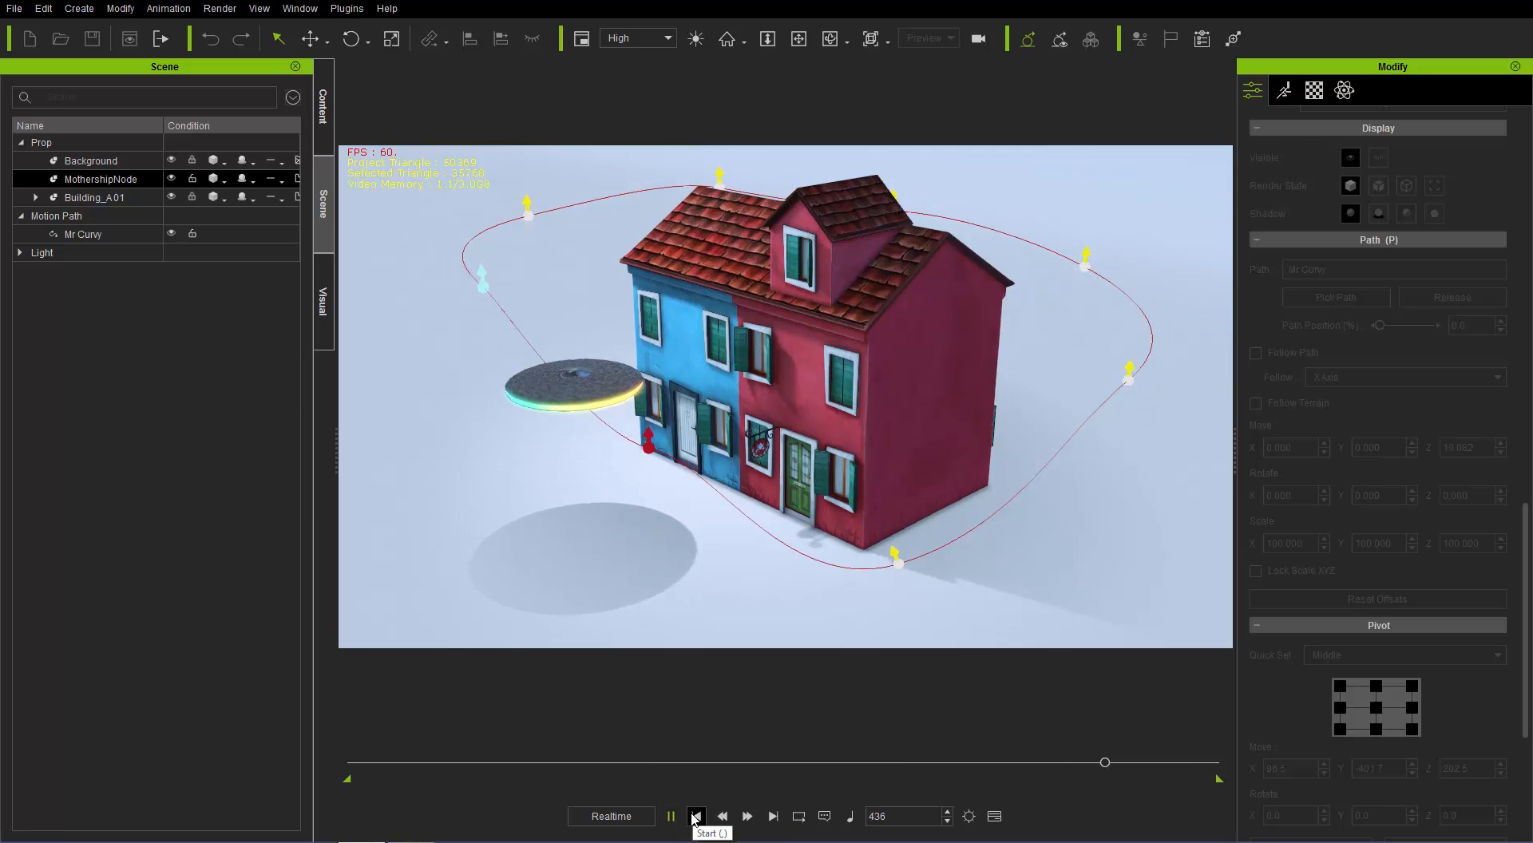
{"action": "left_click", "coordinate": [695, 816]}
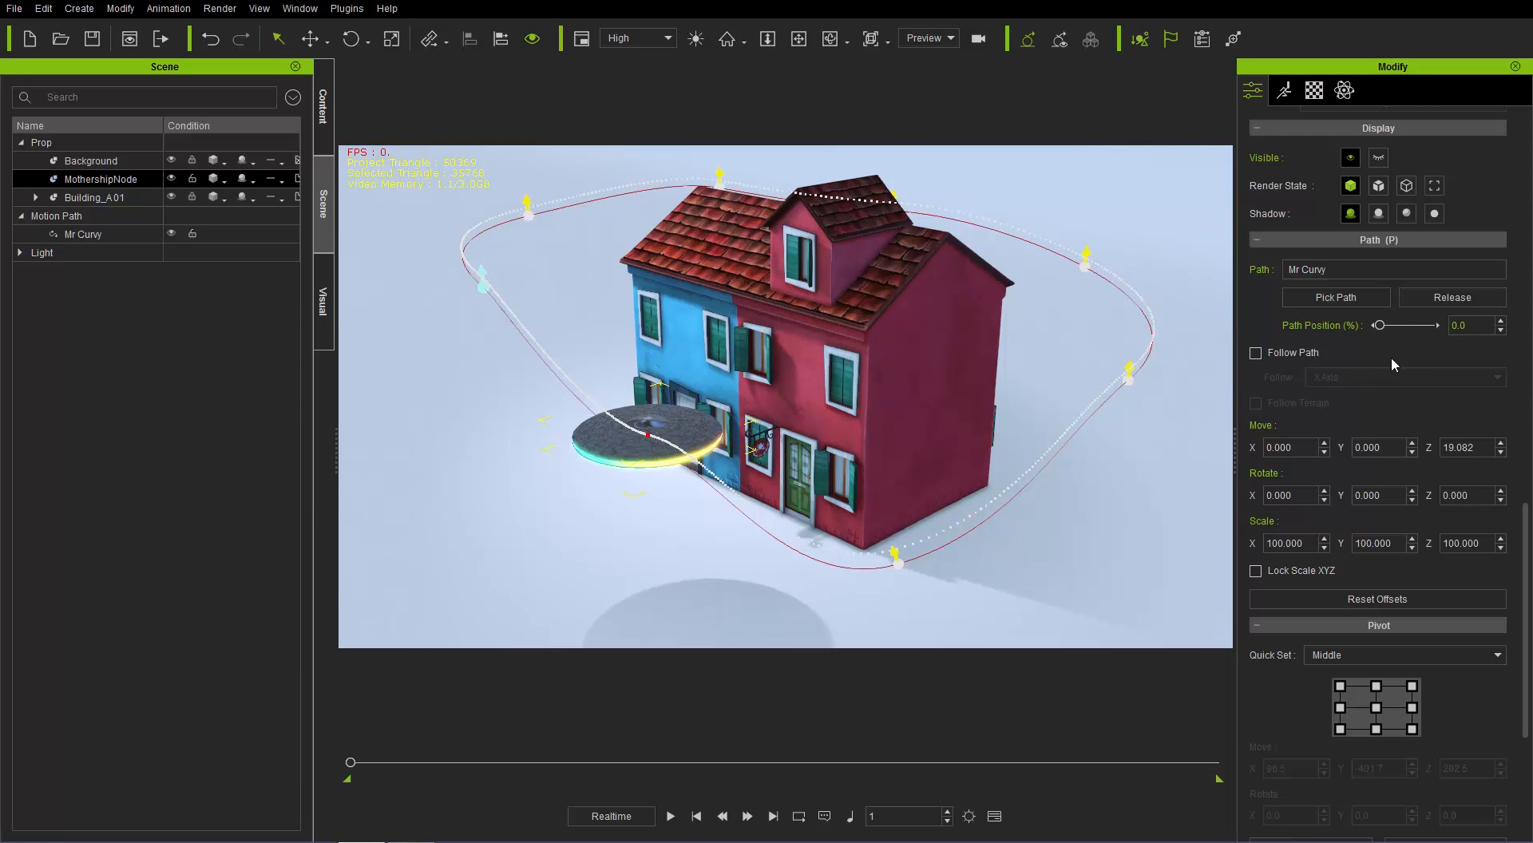
Set the mothership's path position to 300 % at frame 500 and play the animation.
{"action": "left_click_drag", "start_coordinate": [414, 762], "coordinate": [1261, 731]}
{"action": "left_click_drag", "start_coordinate": [1486, 325], "coordinate": [1418, 326]}
{"action": "type", "text": "300"}
{"action": "key", "text": "Return"}
{"action": "left_click", "coordinate": [673, 817]}
Set the mothership's path position at frame 500 to 100 % and scrub the timeline back to frame 111.
{"action": "left_click_drag", "start_coordinate": [1484, 325], "coordinate": [1410, 325]}
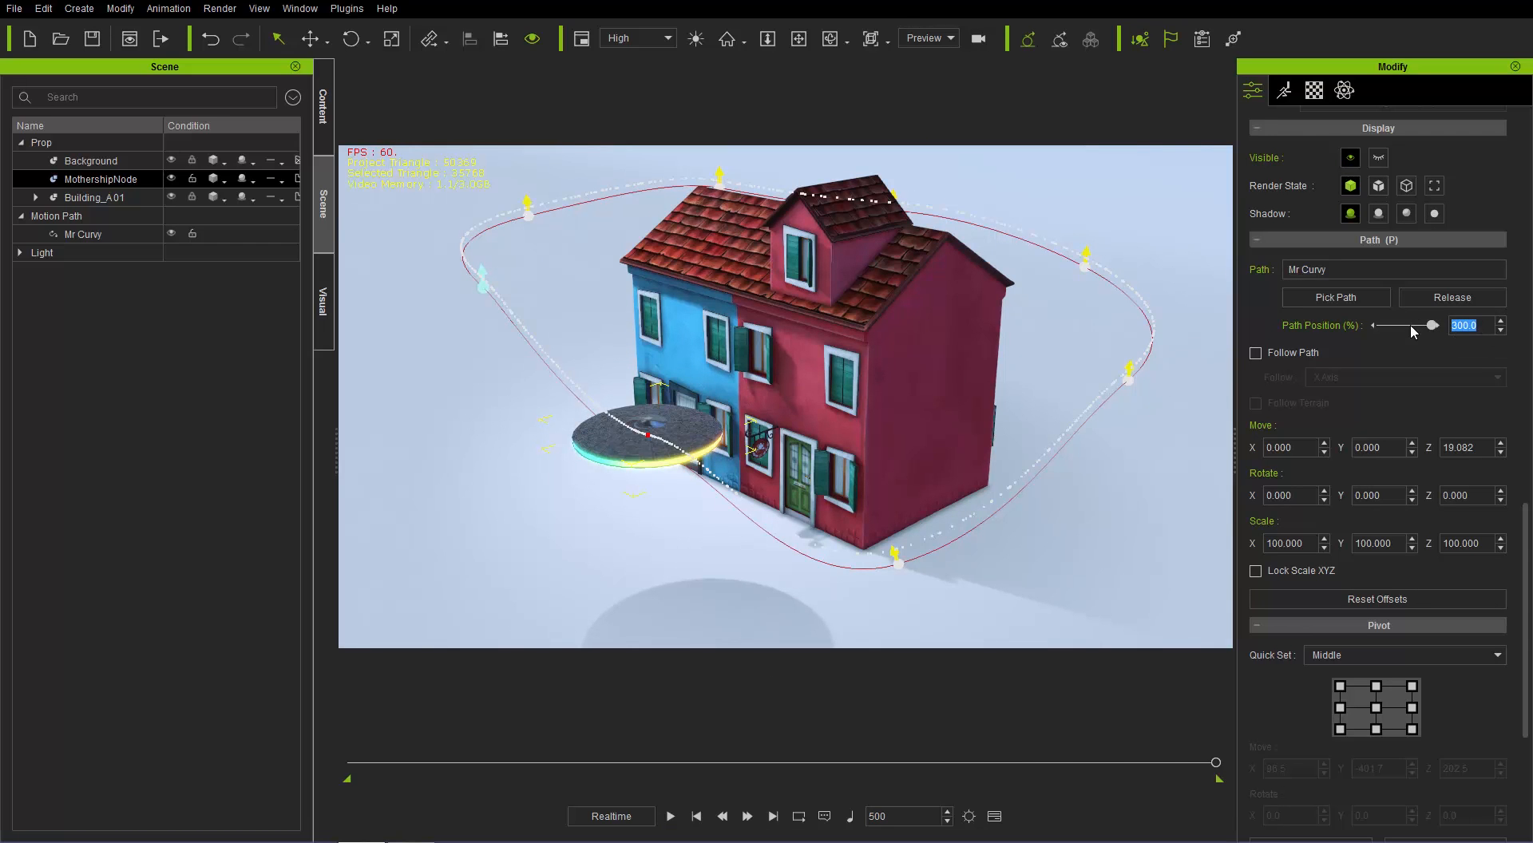
{"action": "type", "text": "100"}
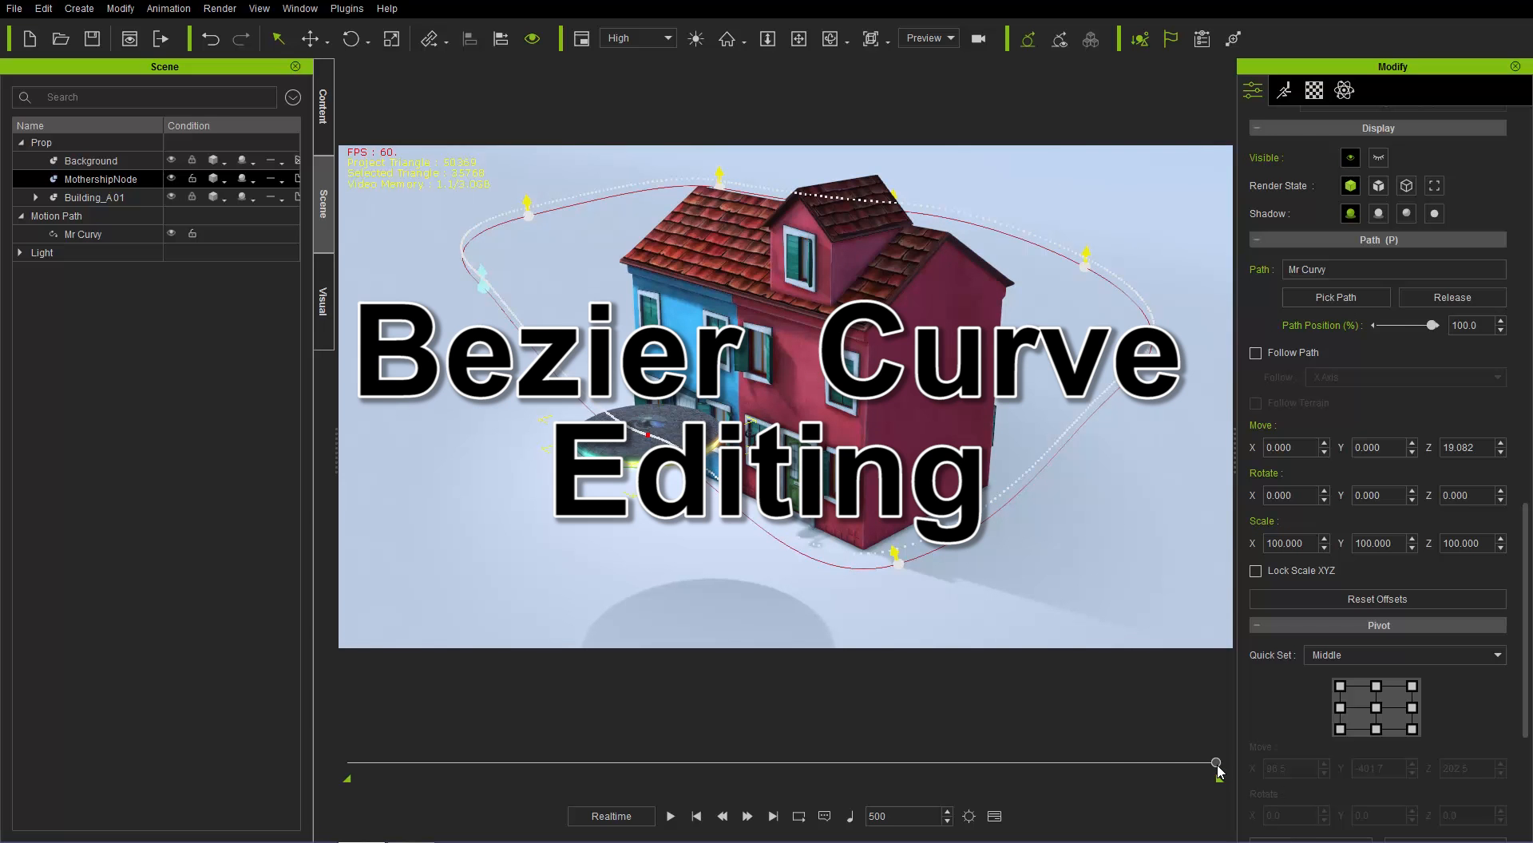
{"action": "left_click_drag", "start_coordinate": [1215, 763], "coordinate": [547, 699]}
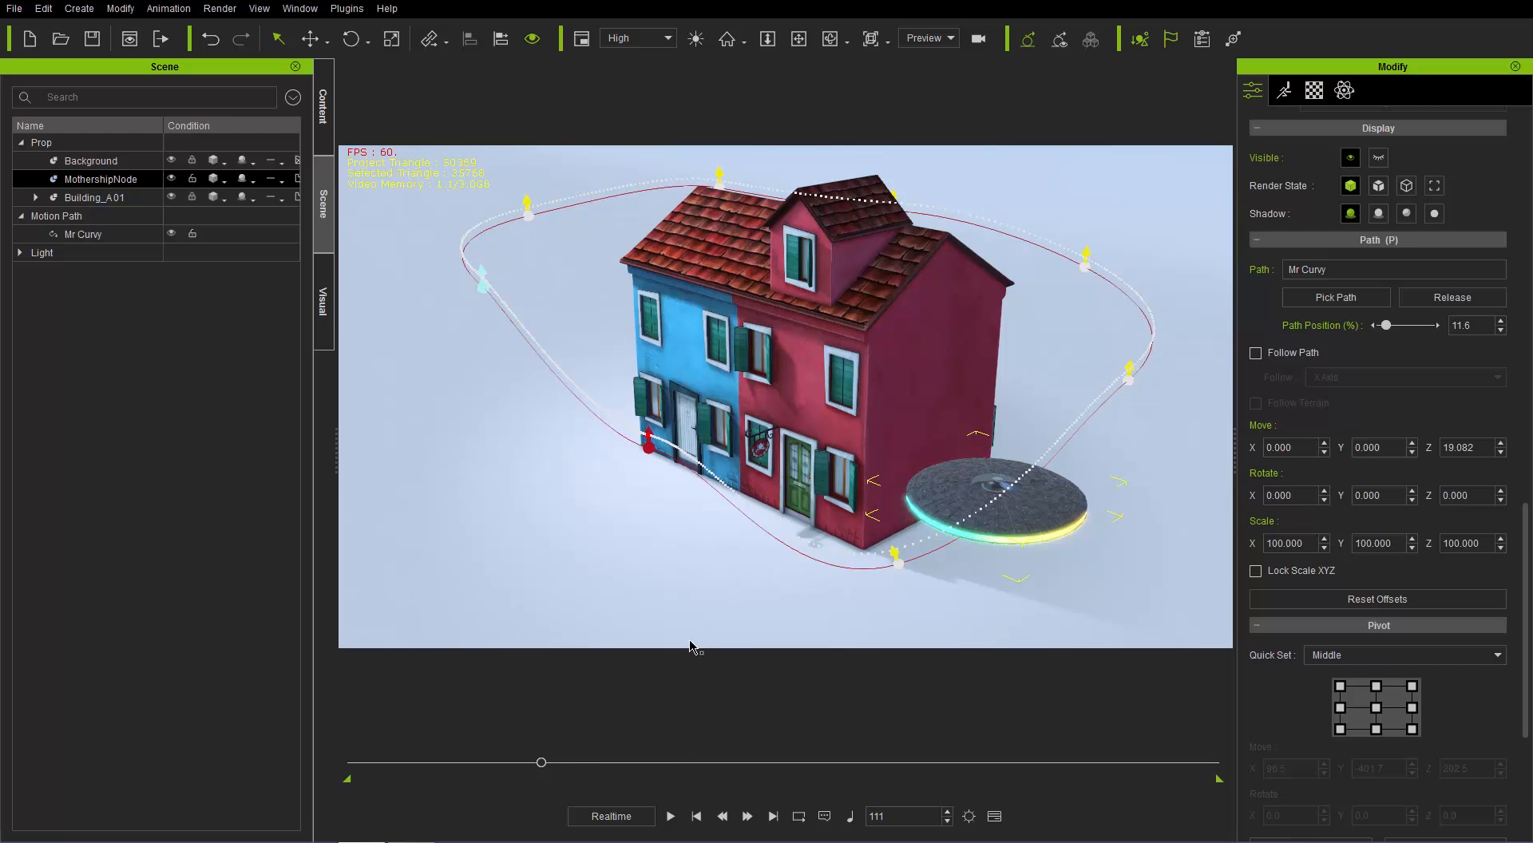
Scrub the timeline to frame 435 and examine the mothership's approach to the path's start point in front of the house.
{"action": "left_click_drag", "start_coordinate": [555, 757], "coordinate": [1139, 729]}
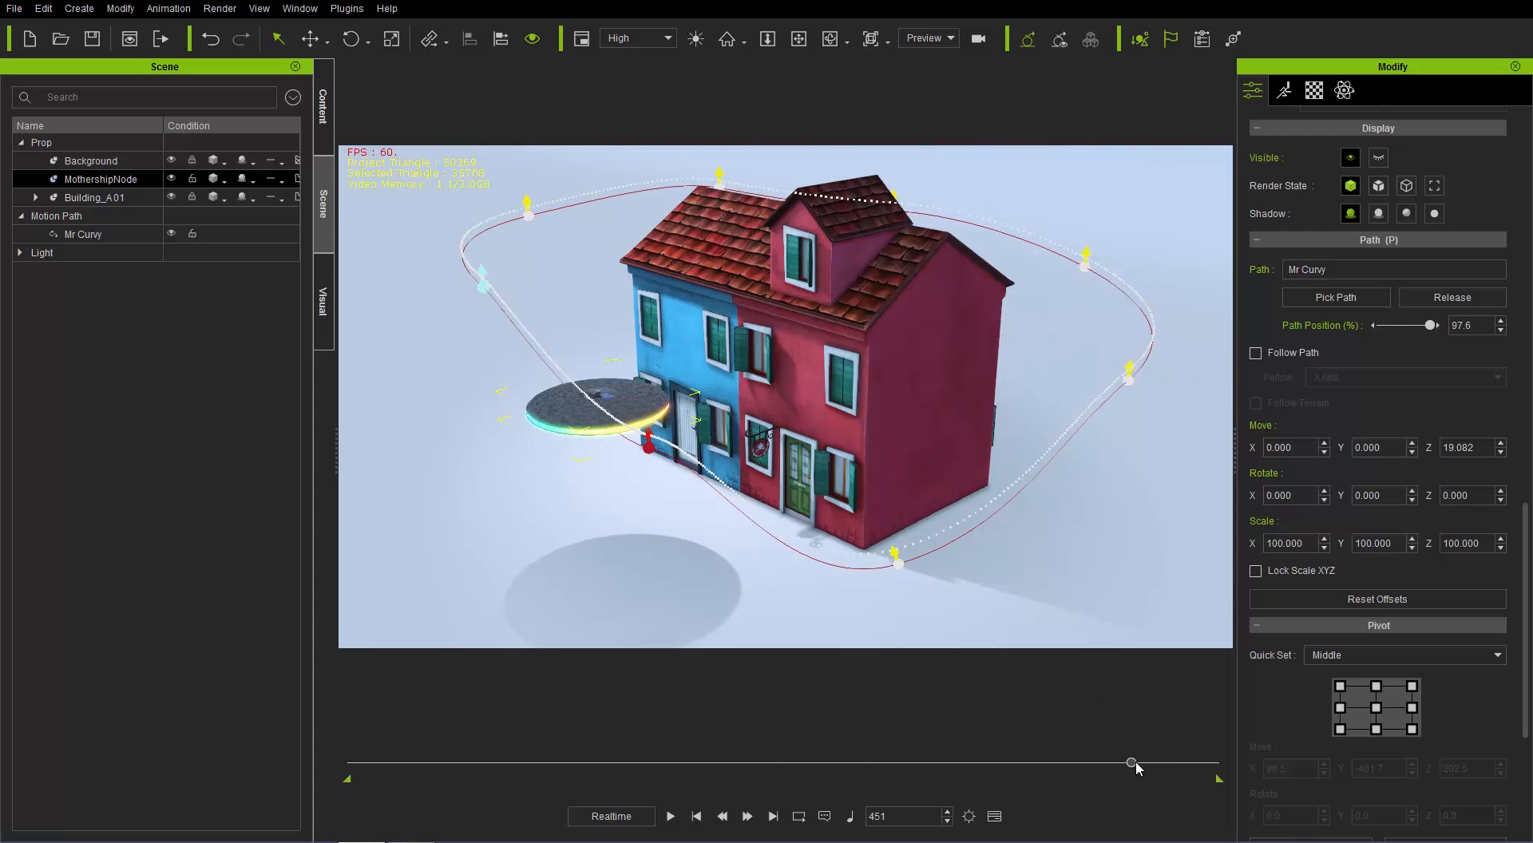
{"action": "left_click_drag", "start_coordinate": [1135, 760], "coordinate": [1103, 762]}
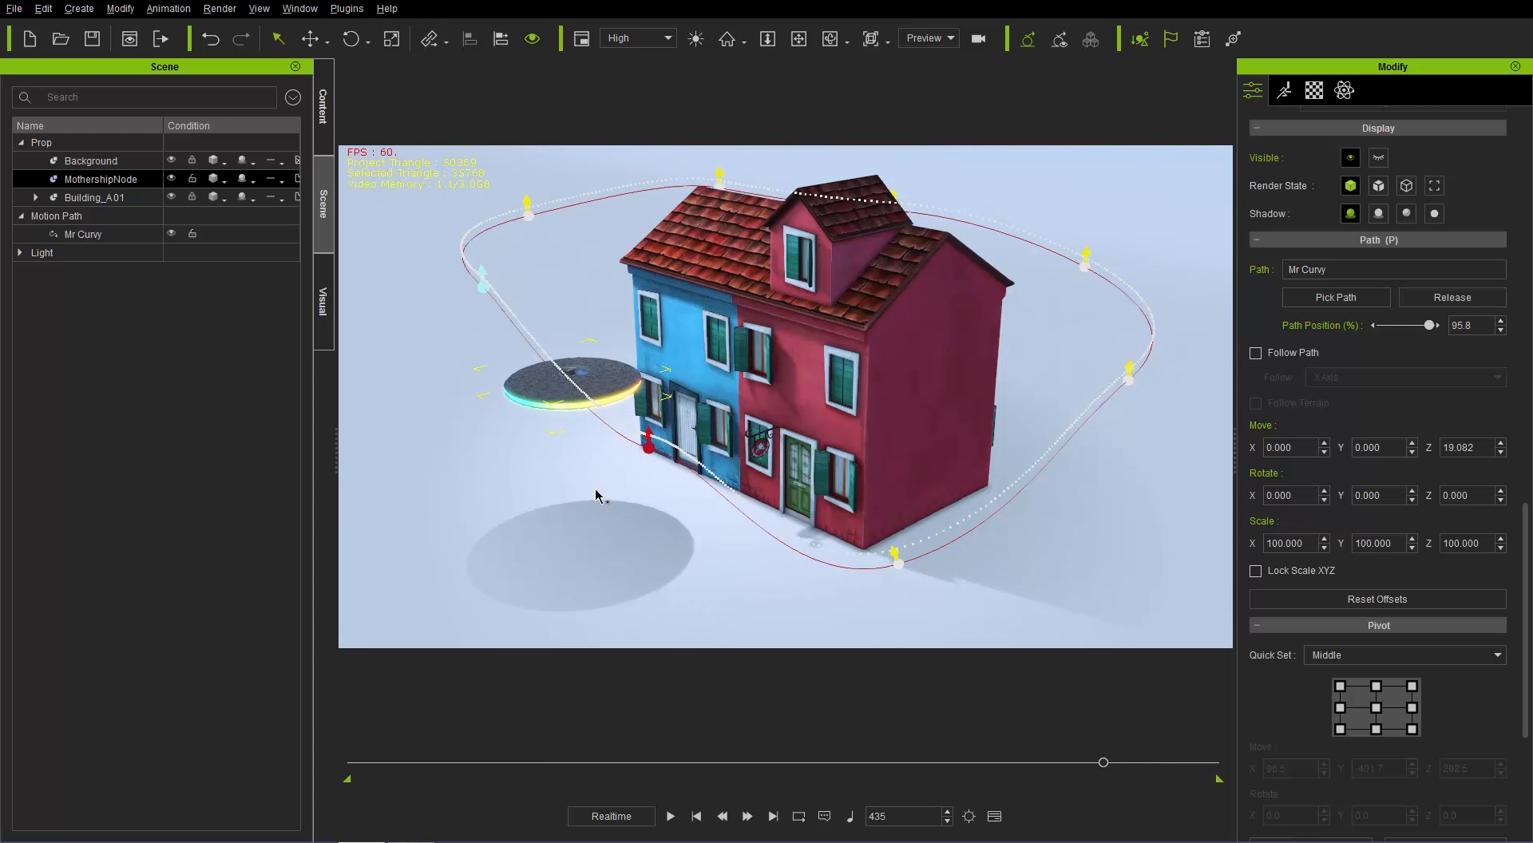
{"action": "right_click_drag", "start_coordinate": [607, 488], "coordinate": [713, 477]}
{"action": "middle_click_drag", "start_coordinate": [690, 468], "coordinate": [778, 486]}
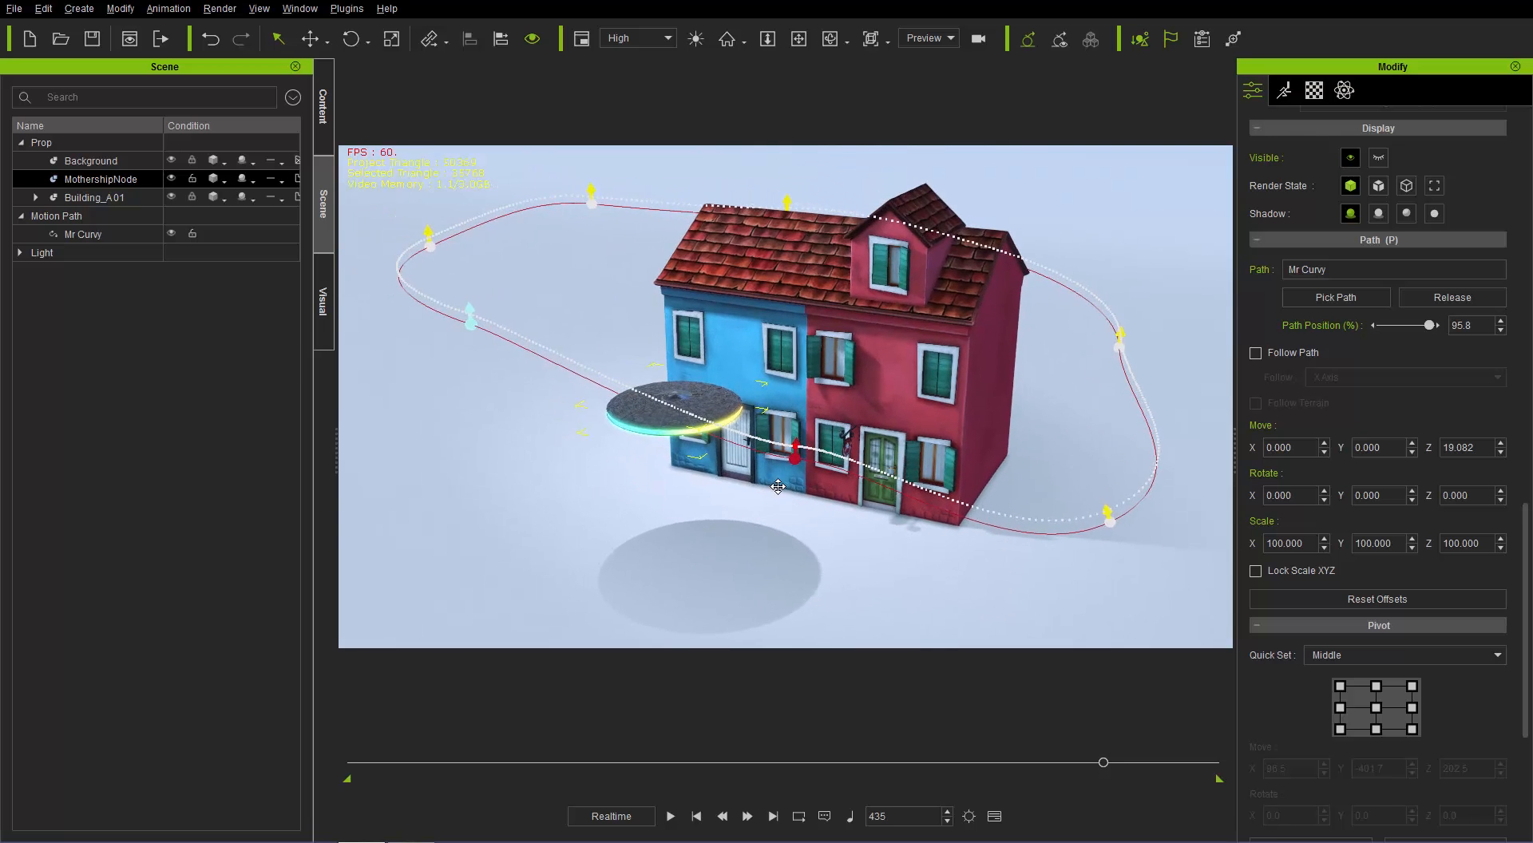
{"action": "scroll", "coordinate": [773, 519], "scroll_direction": "up", "scroll_amount": 5}
{"action": "scroll", "coordinate": [707, 409], "scroll_direction": "up", "scroll_amount": 1}
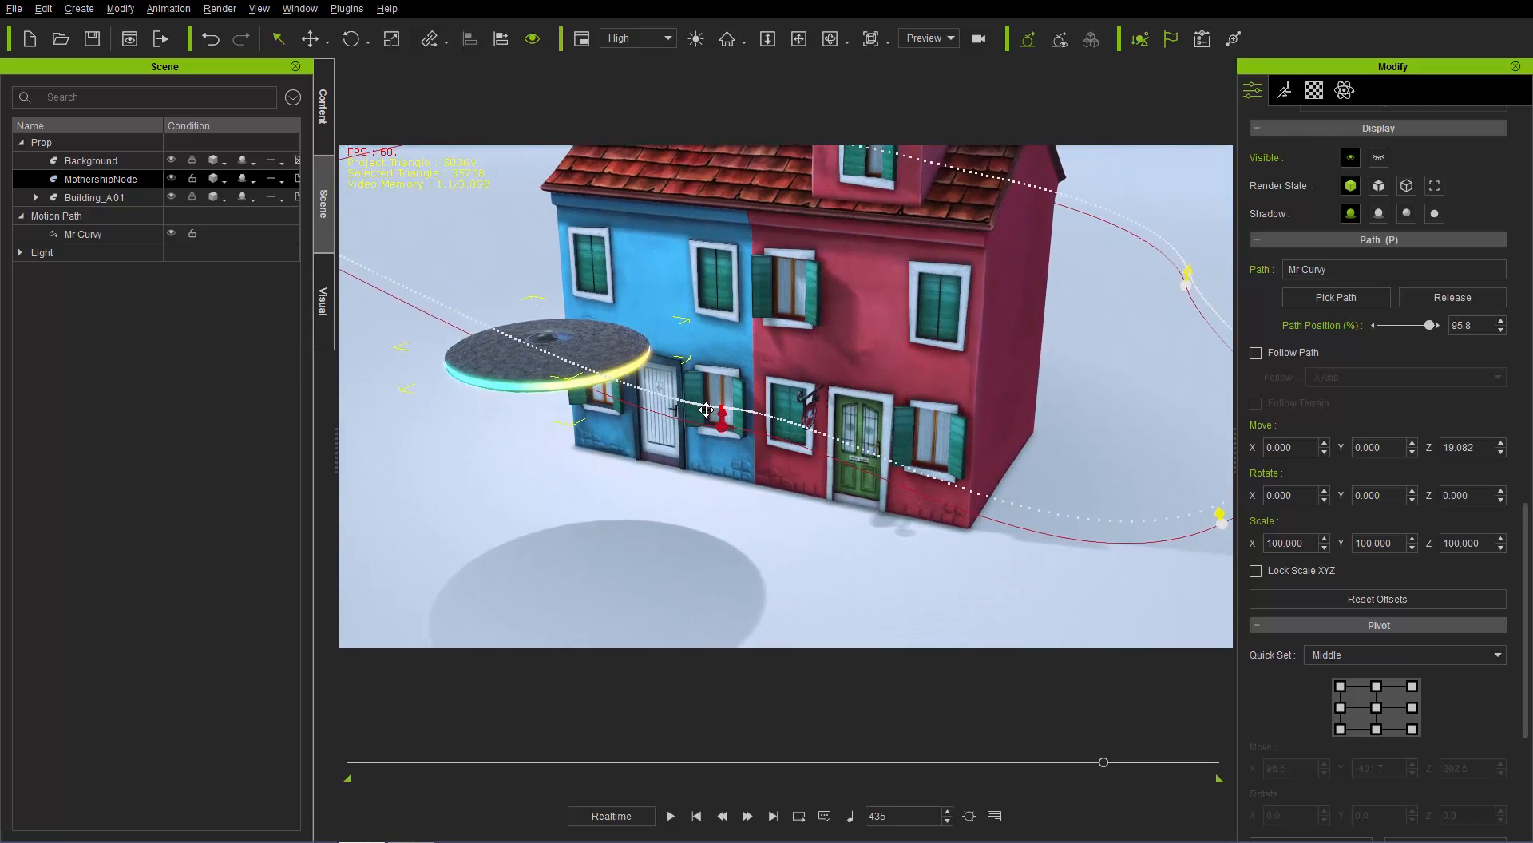
Edit the points of Mr Curvy and tilt the unified Bezier handles of the start point in front of the house.
{"action": "left_click", "coordinate": [122, 232]}
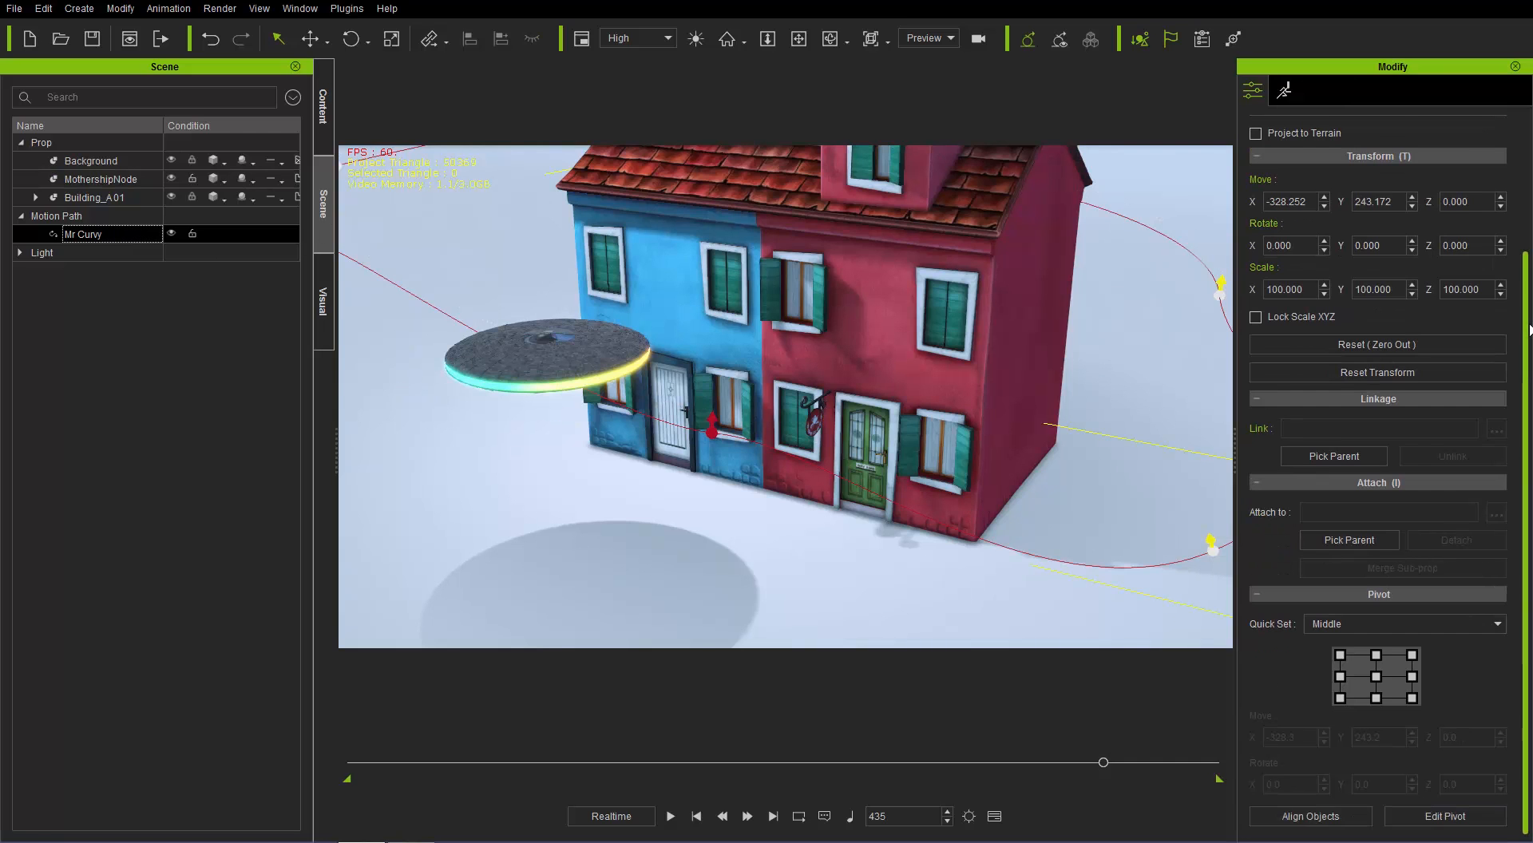
{"action": "left_click", "coordinate": [1478, 177]}
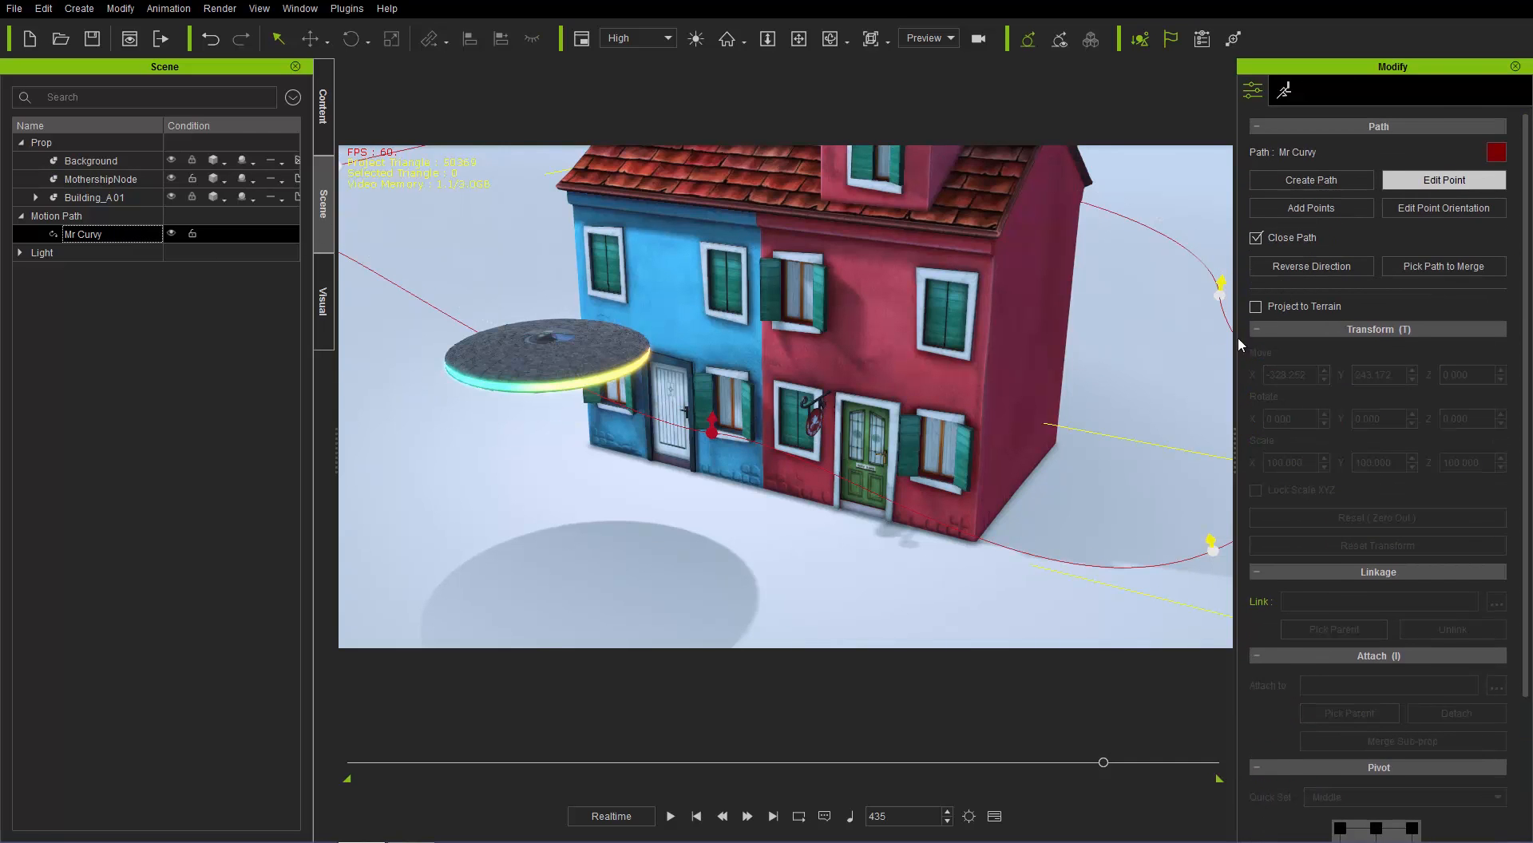
{"action": "left_click", "coordinate": [713, 434]}
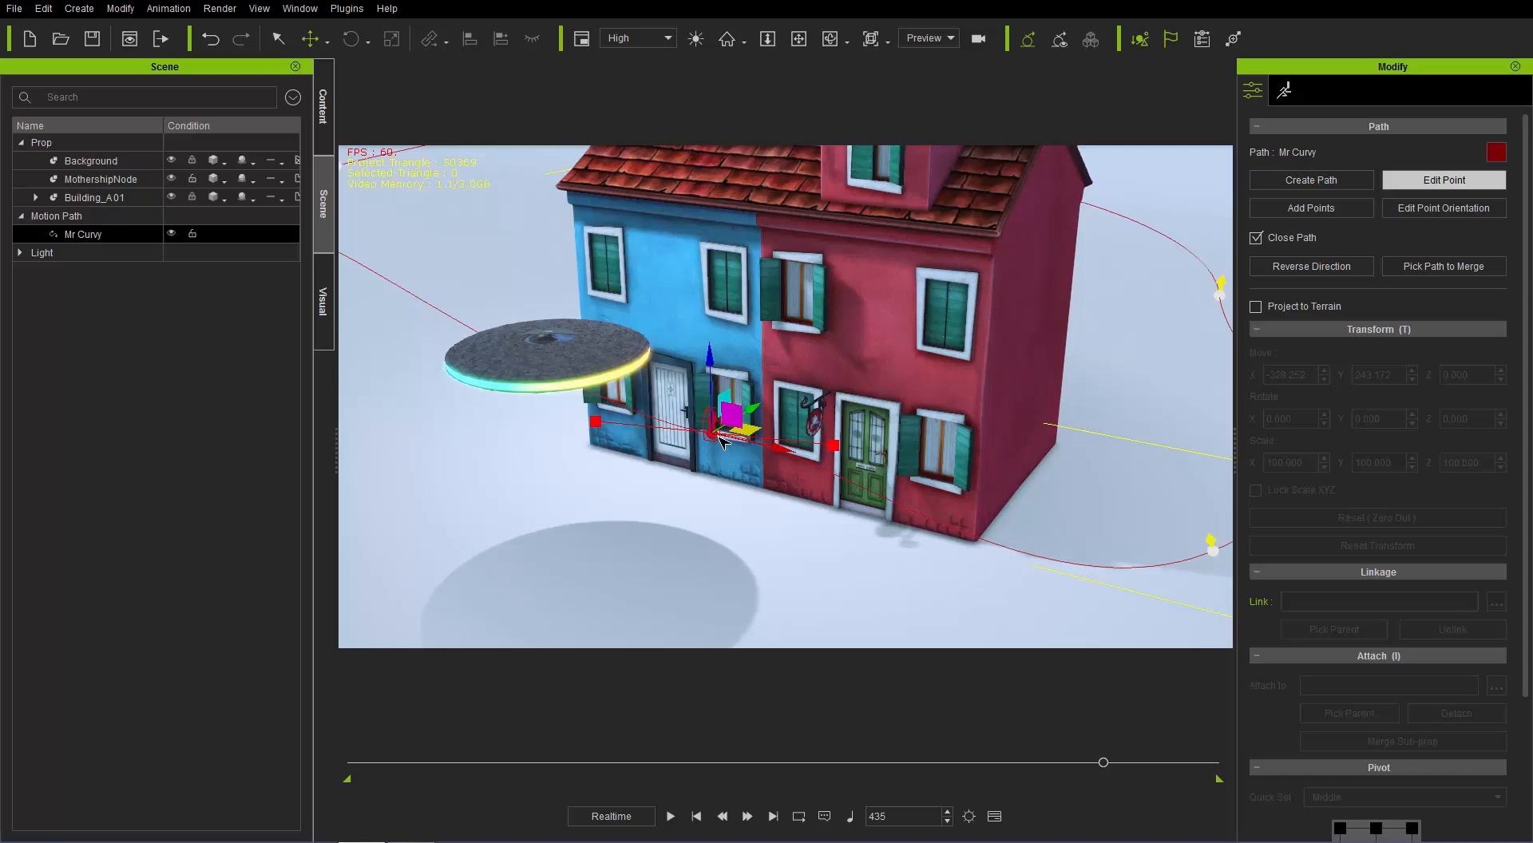
{"action": "left_click", "coordinate": [832, 446]}
{"action": "left_click_drag", "start_coordinate": [850, 439], "coordinate": [868, 410]}
{"action": "right_click_drag", "start_coordinate": [755, 463], "coordinate": [735, 565]}
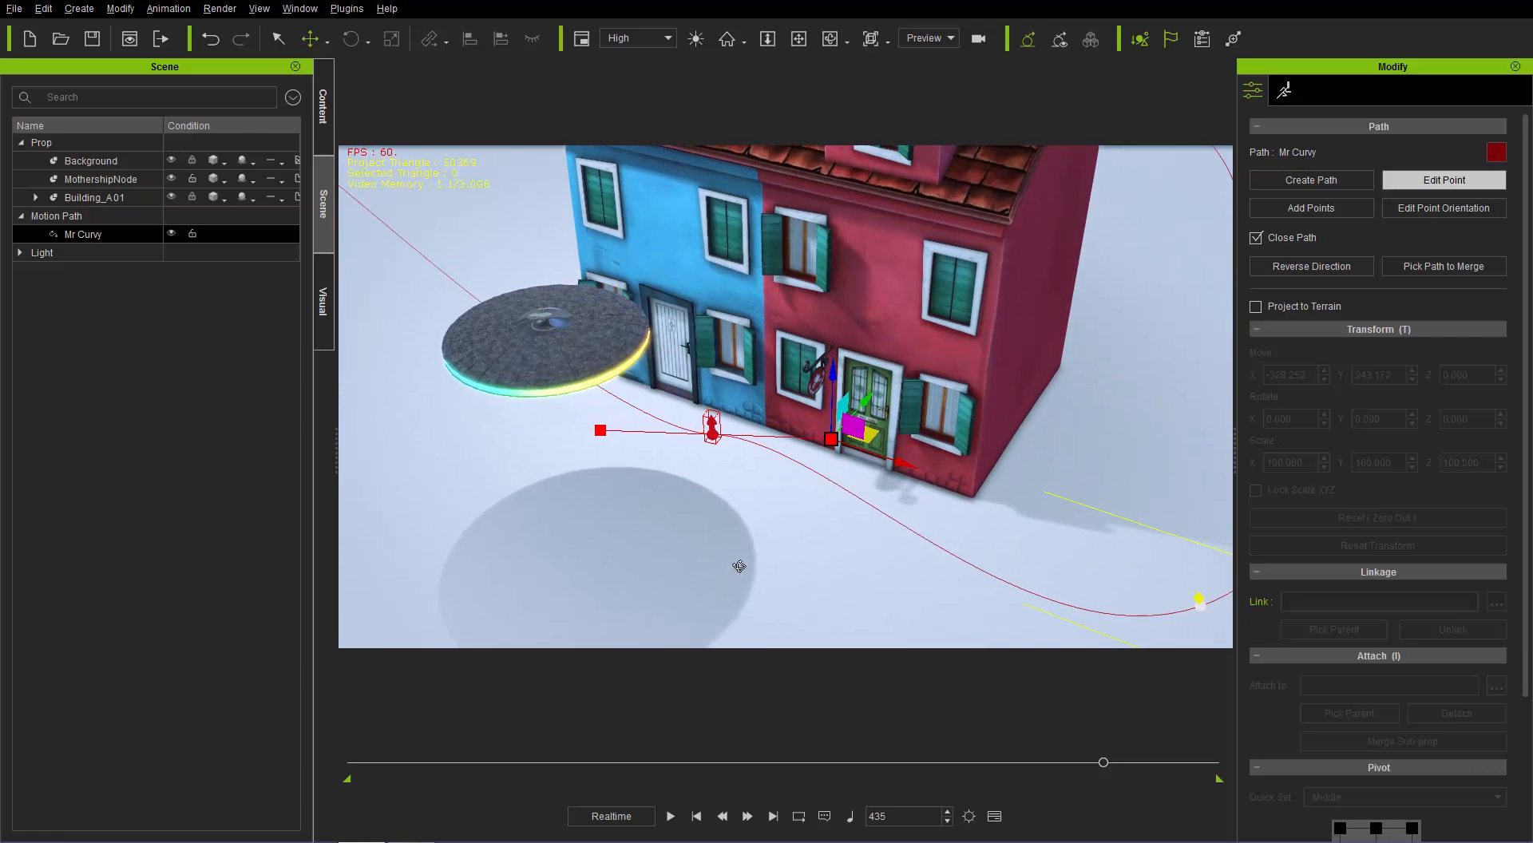
{"action": "mouse_move", "coordinate": [851, 457]}
{"action": "left_mouse_down"}
{"action": "mouse_move", "coordinate": [857, 468]}
{"action": "mouse_move", "coordinate": [864, 455]}
{"action": "left_mouse_up"}
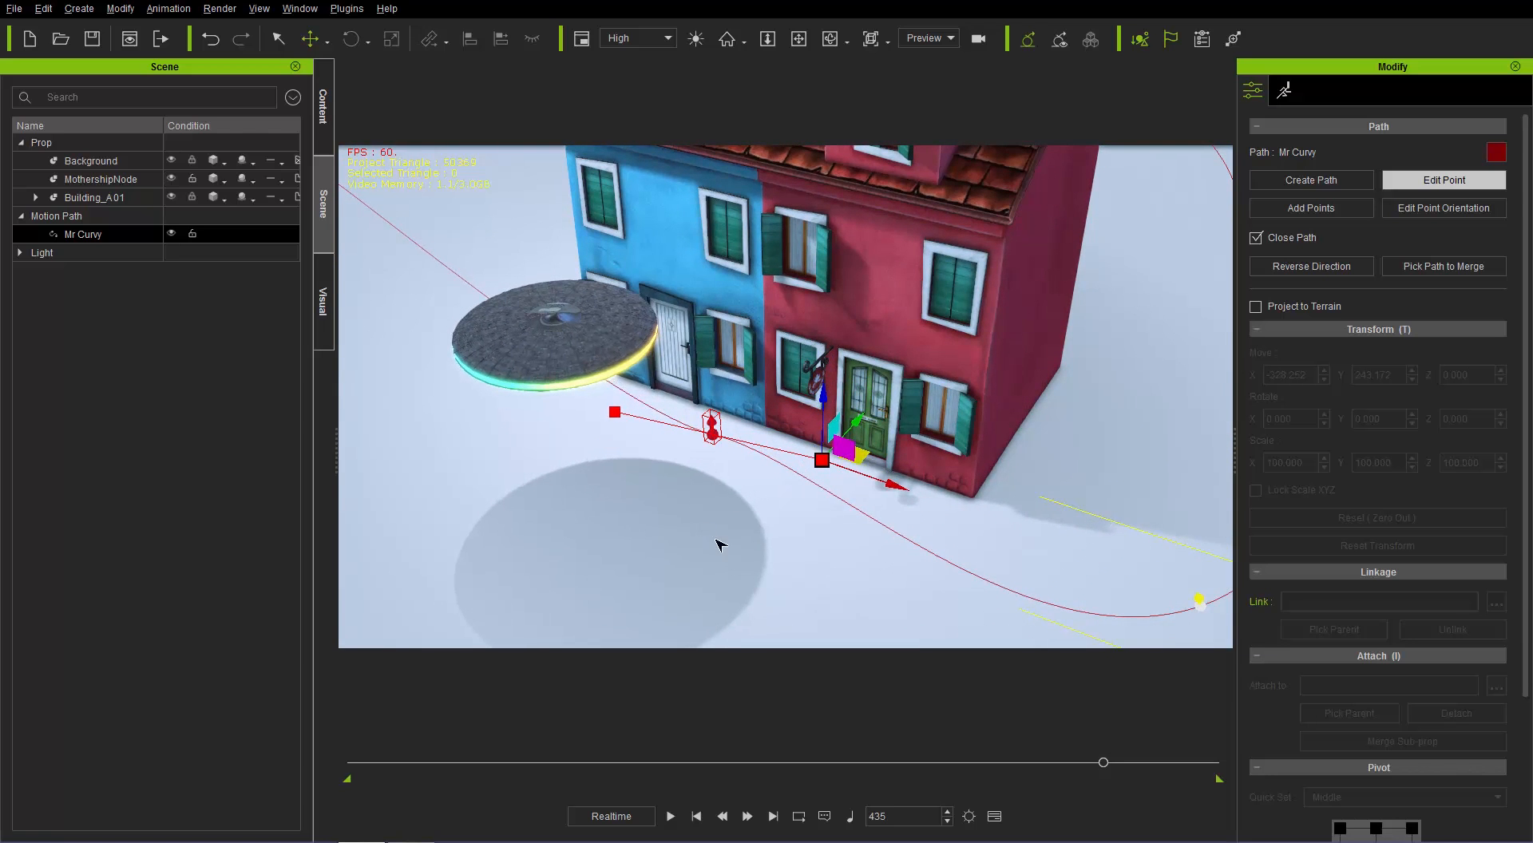
Break the start point's tangents and raise the handle on the green door's side on its own.
{"action": "right_click_drag", "start_coordinate": [718, 541], "coordinate": [798, 497]}
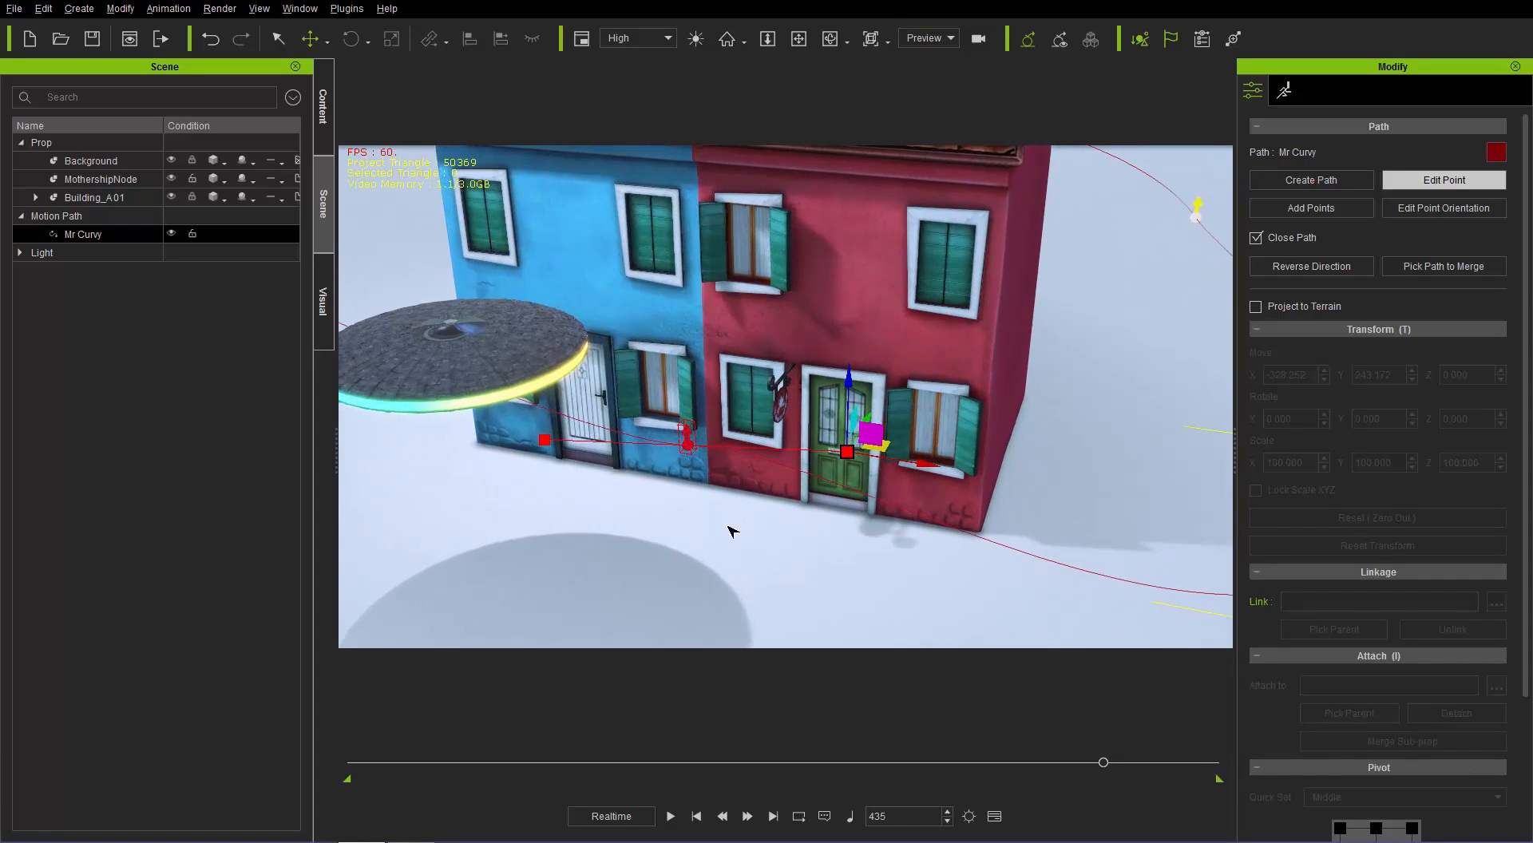
{"action": "middle_click_drag", "start_coordinate": [728, 530], "coordinate": [781, 531]}
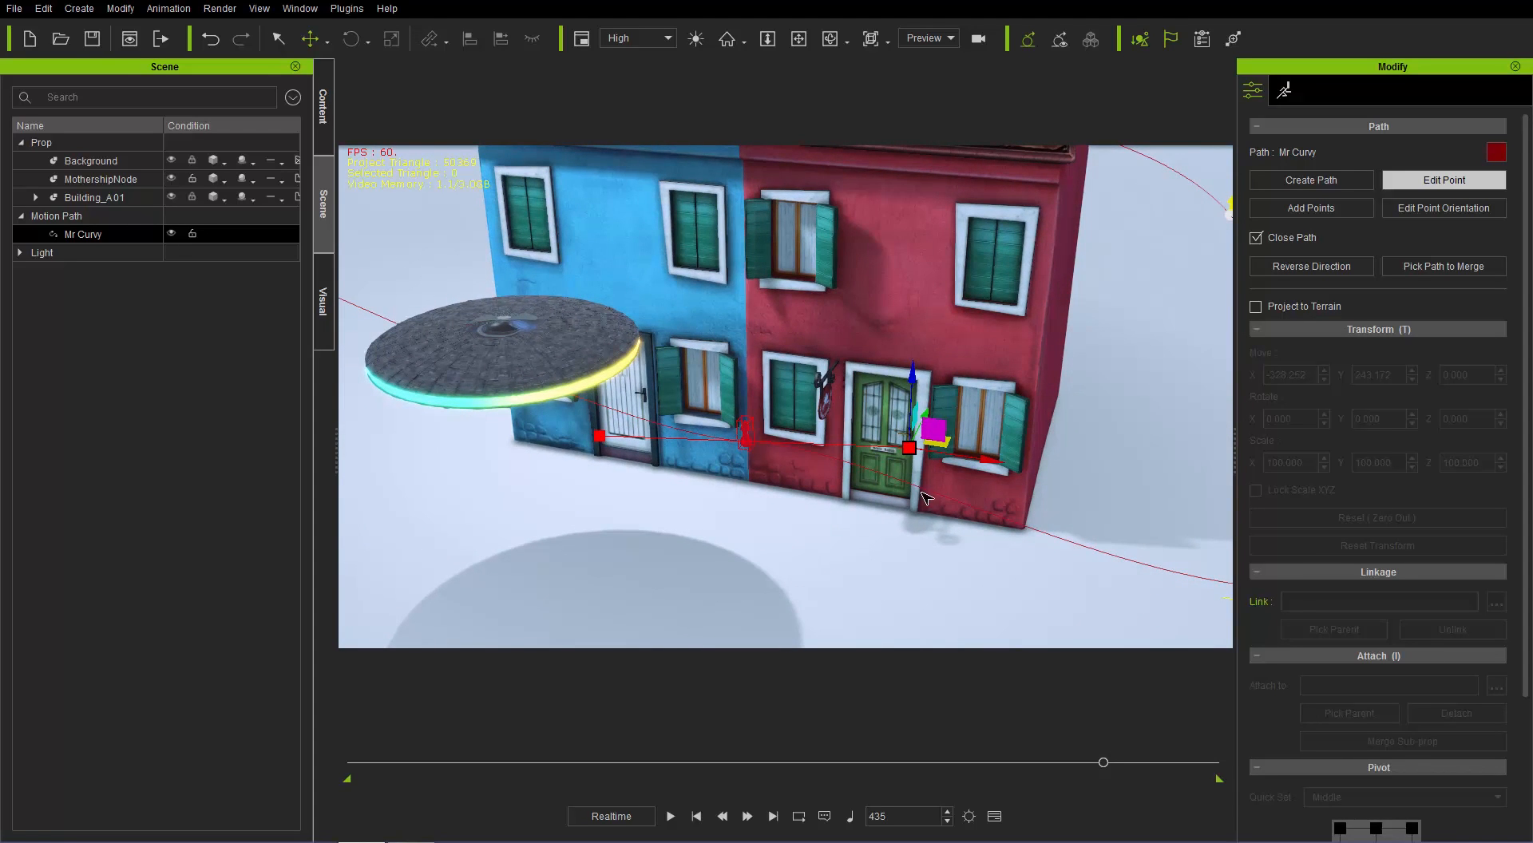
{"action": "right_click_drag", "start_coordinate": [774, 548], "coordinate": [788, 500]}
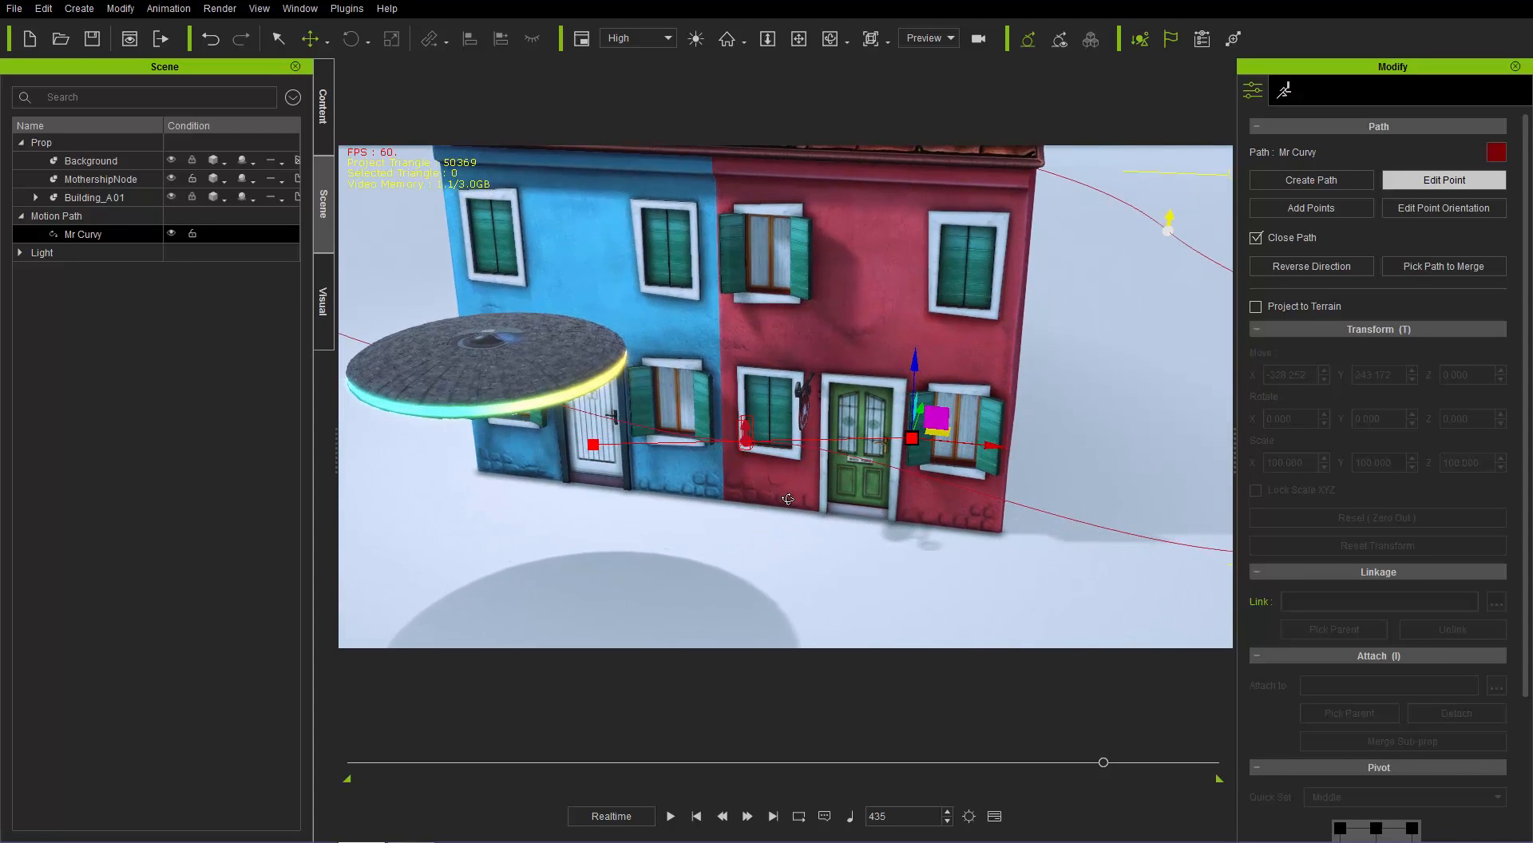
{"action": "right_click", "coordinate": [751, 445]}
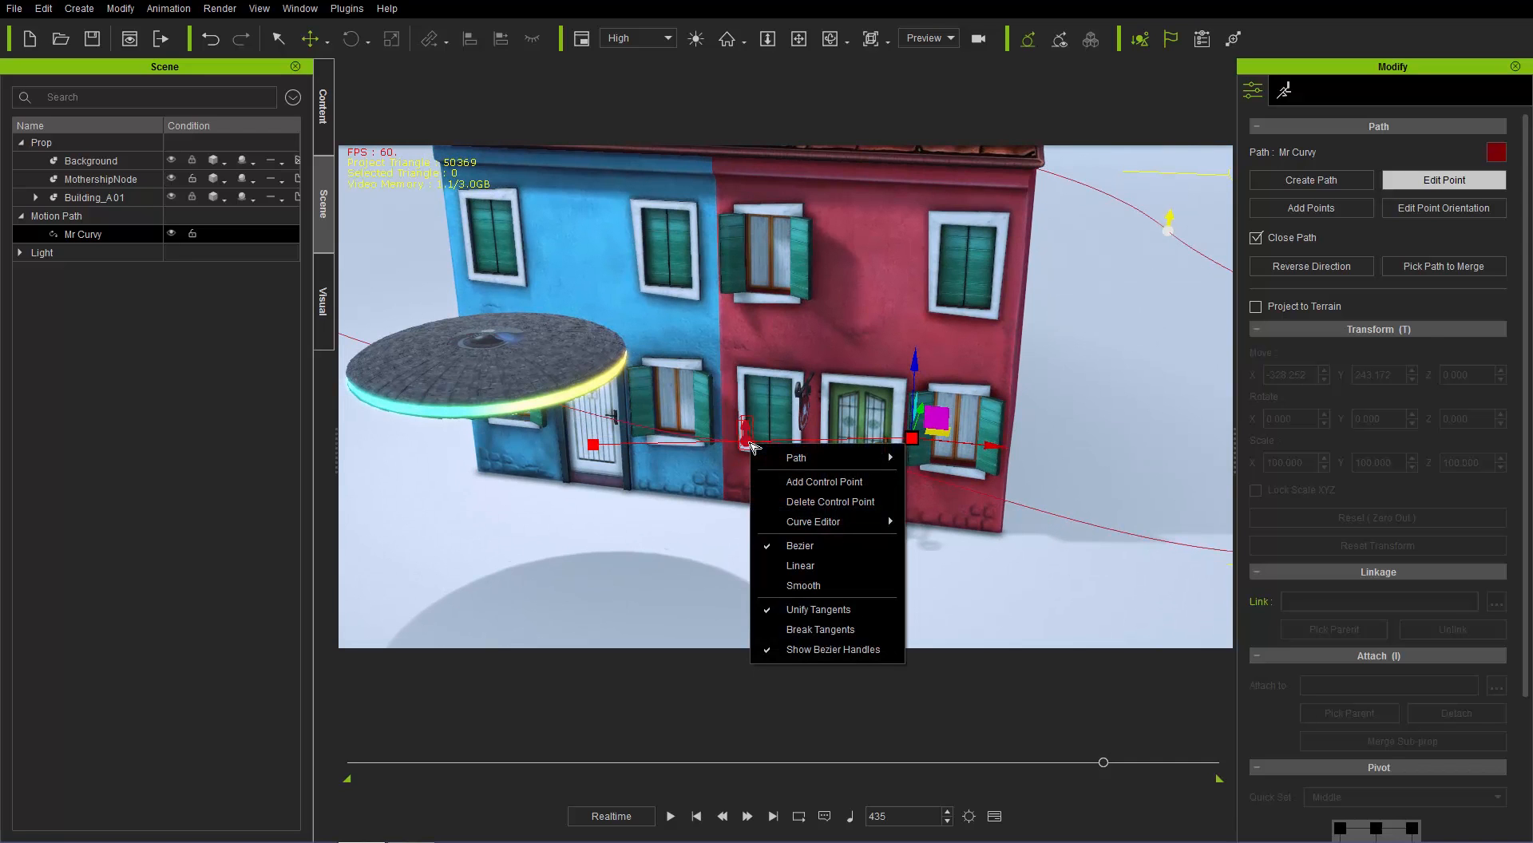
{"action": "left_click", "coordinate": [823, 630]}
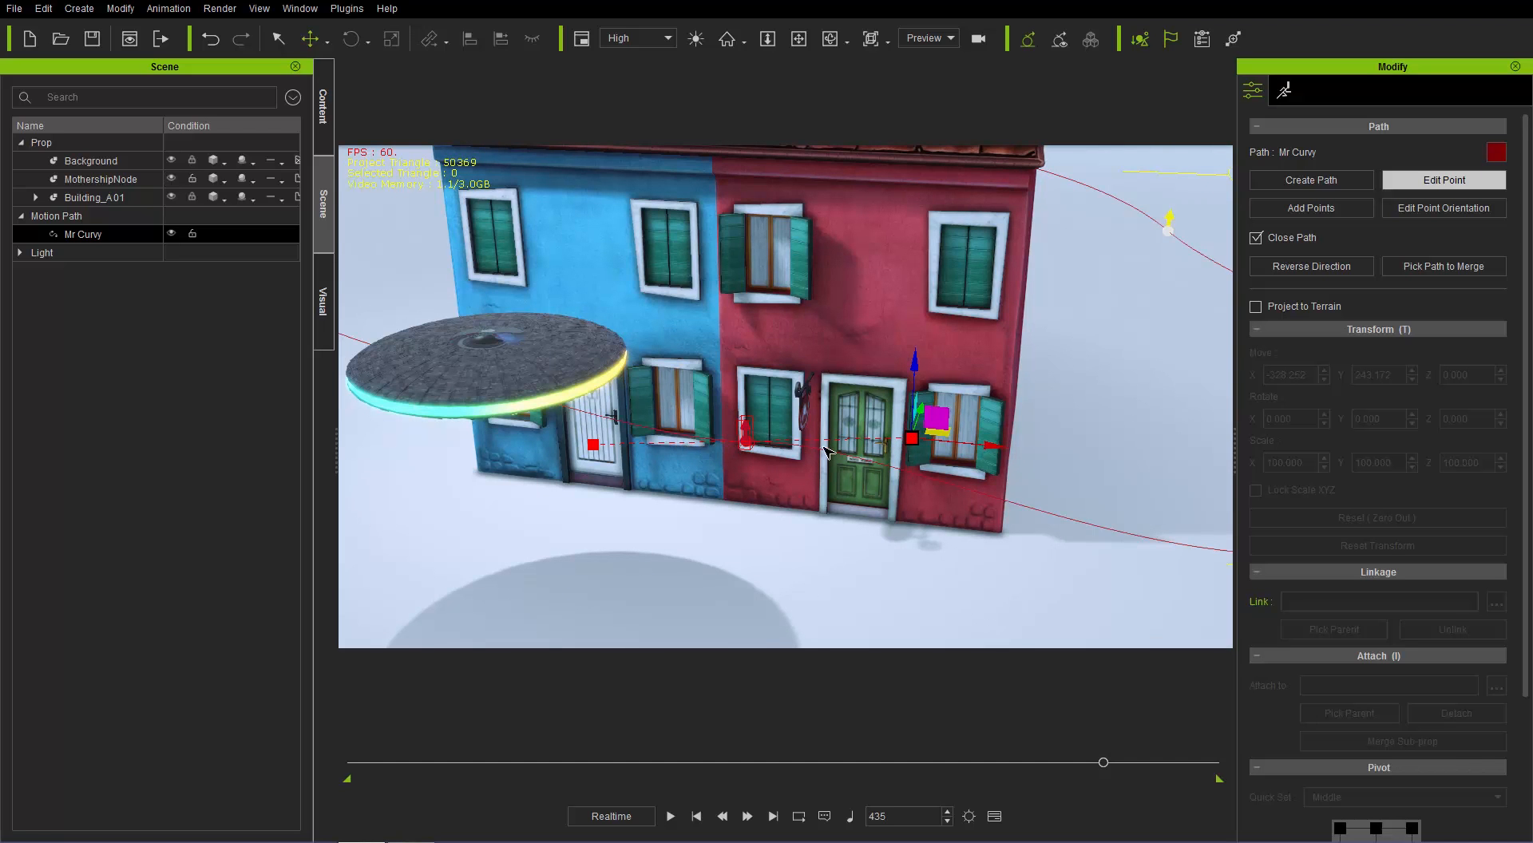
{"action": "mouse_move", "coordinate": [818, 468]}
{"action": "right_mouse_down"}
{"action": "mouse_move", "coordinate": [798, 455]}
{"action": "mouse_move", "coordinate": [802, 483]}
{"action": "right_mouse_up"}
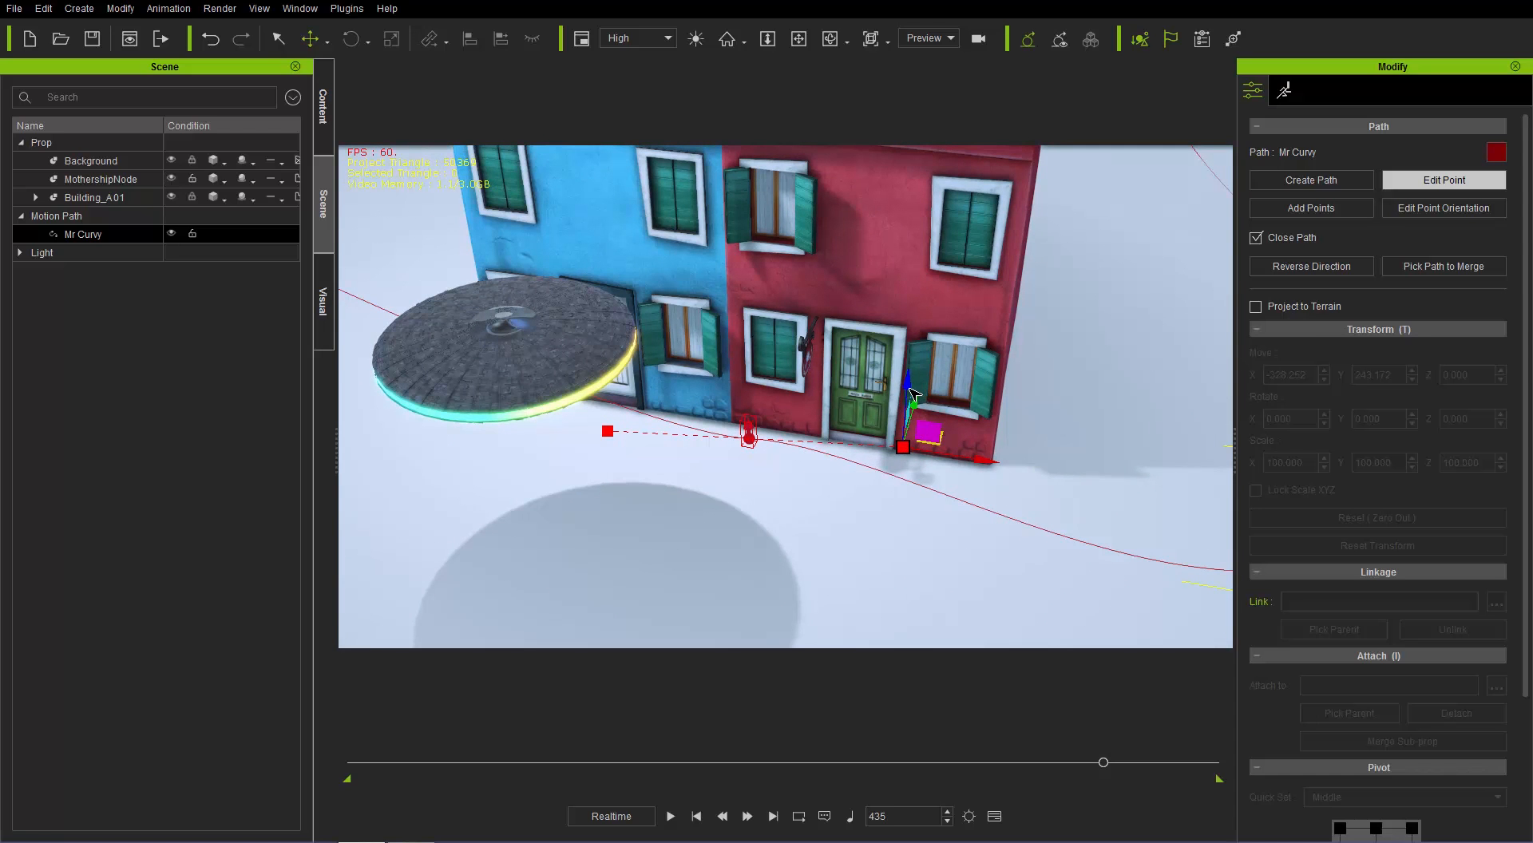
{"action": "left_click_drag", "start_coordinate": [914, 393], "coordinate": [912, 305]}
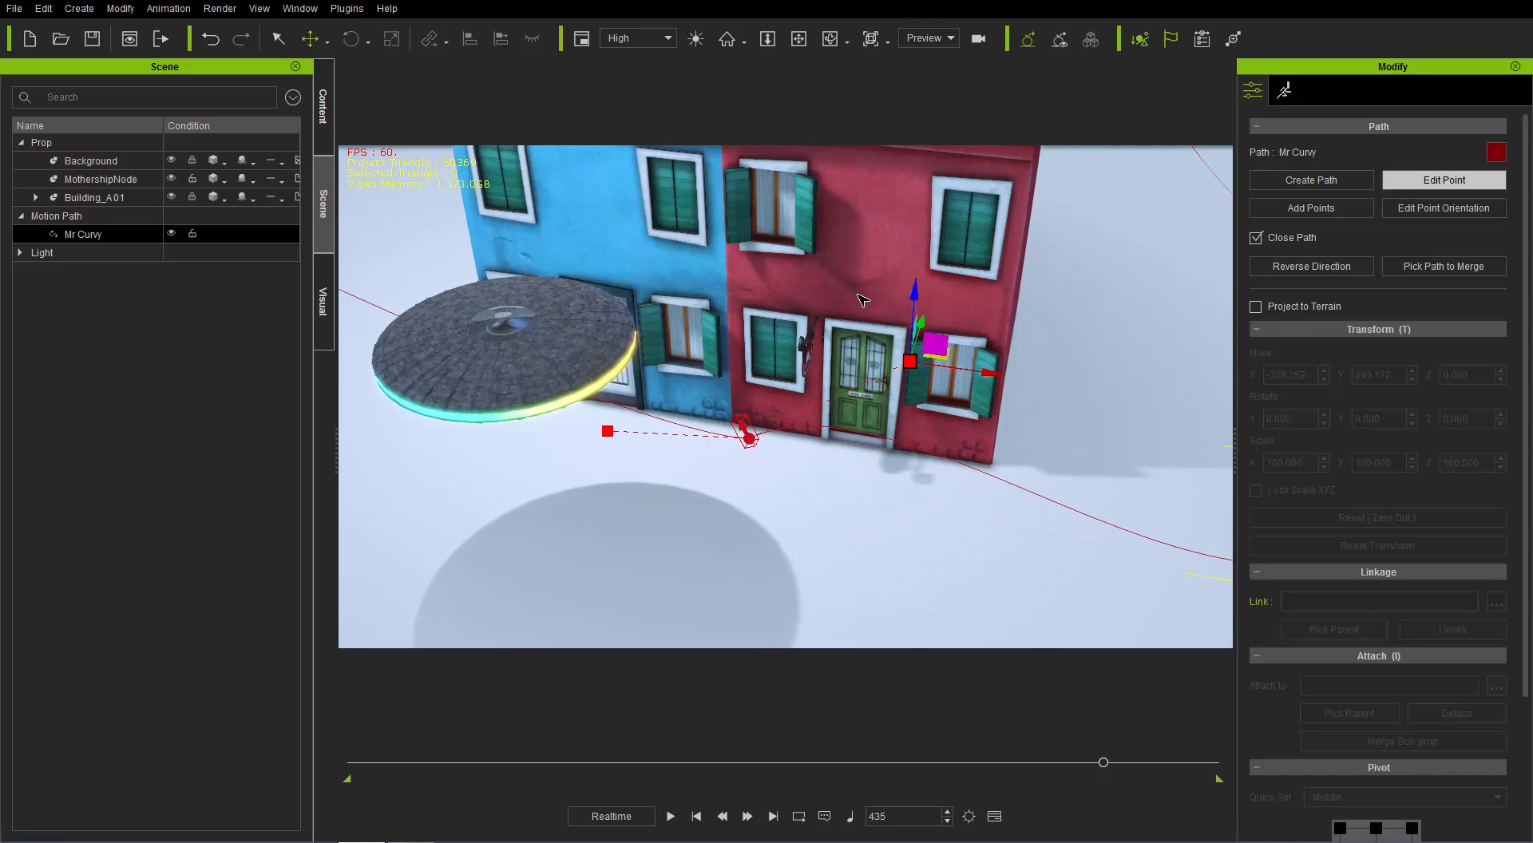
Raise the start point's handle on the blue house's side well above the point, and lift the opposite handle further.
{"action": "left_click", "coordinate": [608, 432]}
{"action": "left_click_drag", "start_coordinate": [607, 372], "coordinate": [627, 186]}
{"action": "right_click_drag", "start_coordinate": [787, 500], "coordinate": [864, 449]}
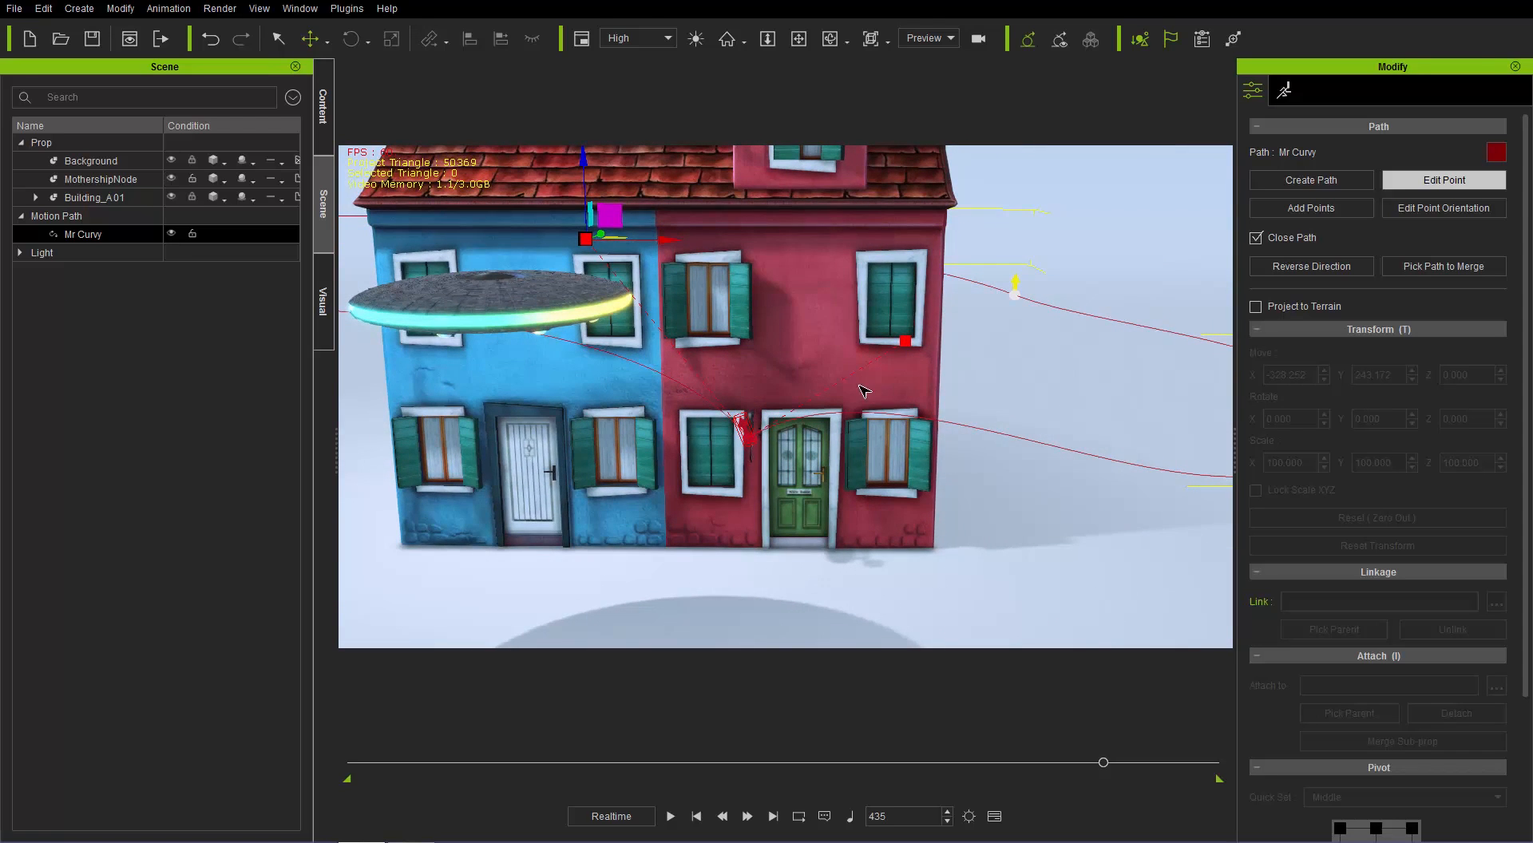
{"action": "left_click", "coordinate": [906, 342]}
{"action": "left_click_drag", "start_coordinate": [928, 327], "coordinate": [912, 251]}
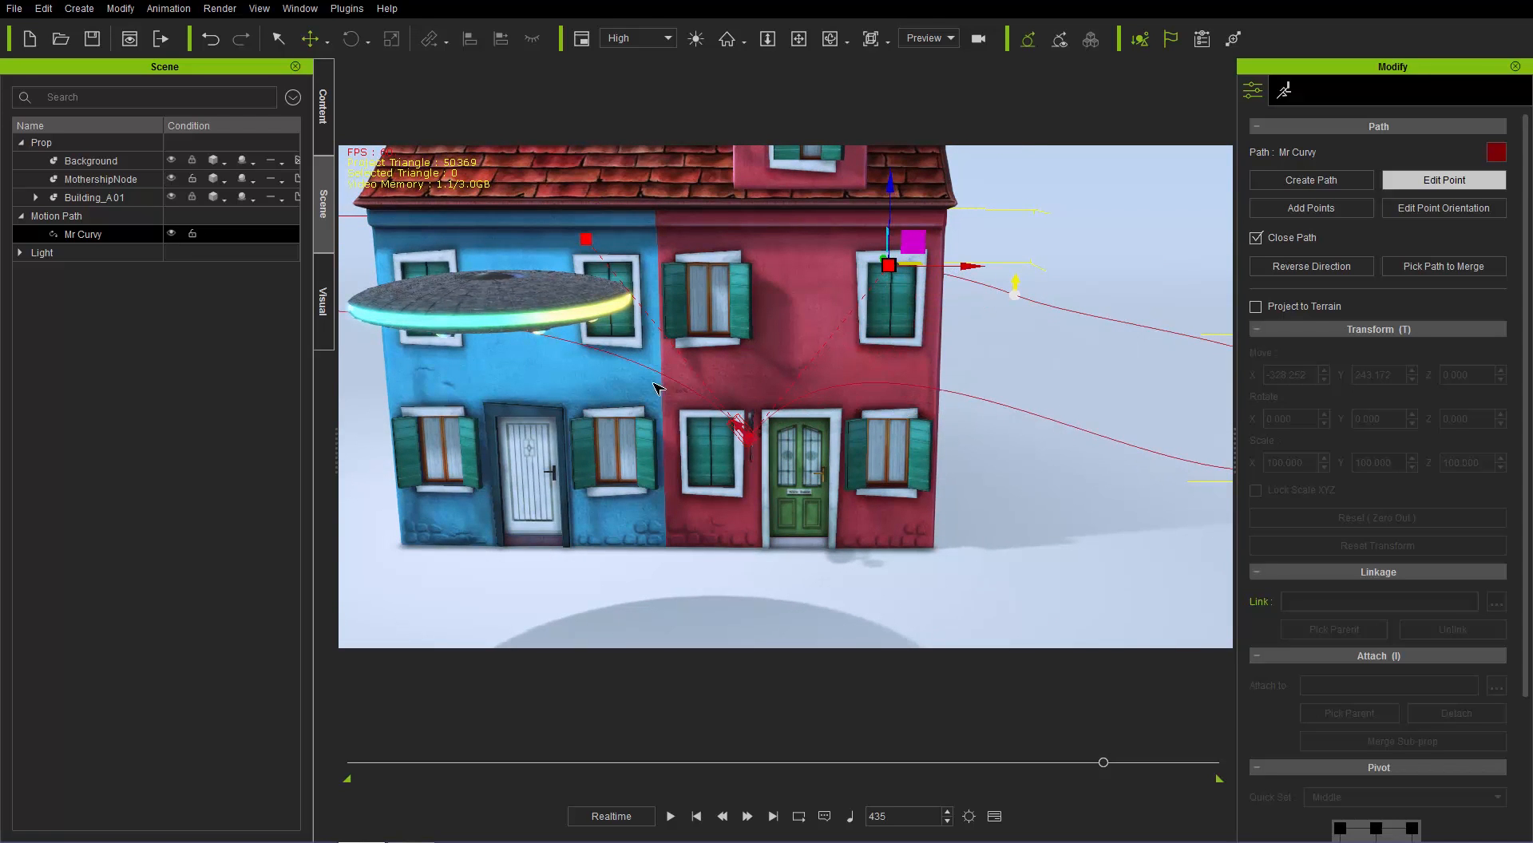
Lower the start point towards the ground in front of the house and scrub the timeline to check the mothership's dip.
{"action": "left_click", "coordinate": [750, 439]}
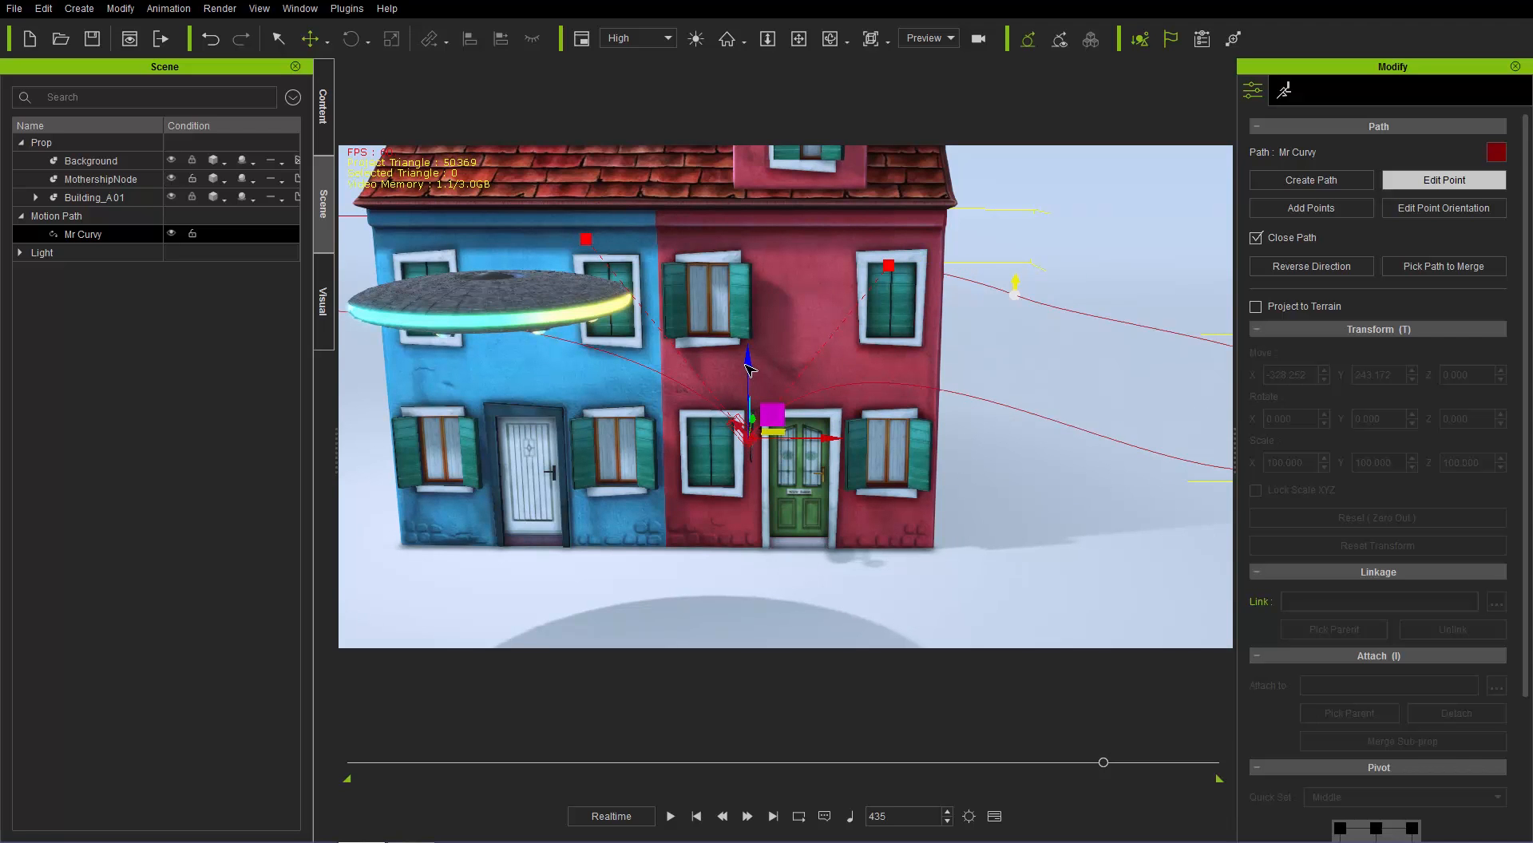
{"action": "left_click_drag", "start_coordinate": [748, 368], "coordinate": [734, 559]}
{"action": "right_click_drag", "start_coordinate": [746, 578], "coordinate": [763, 463], "text": "alt"}
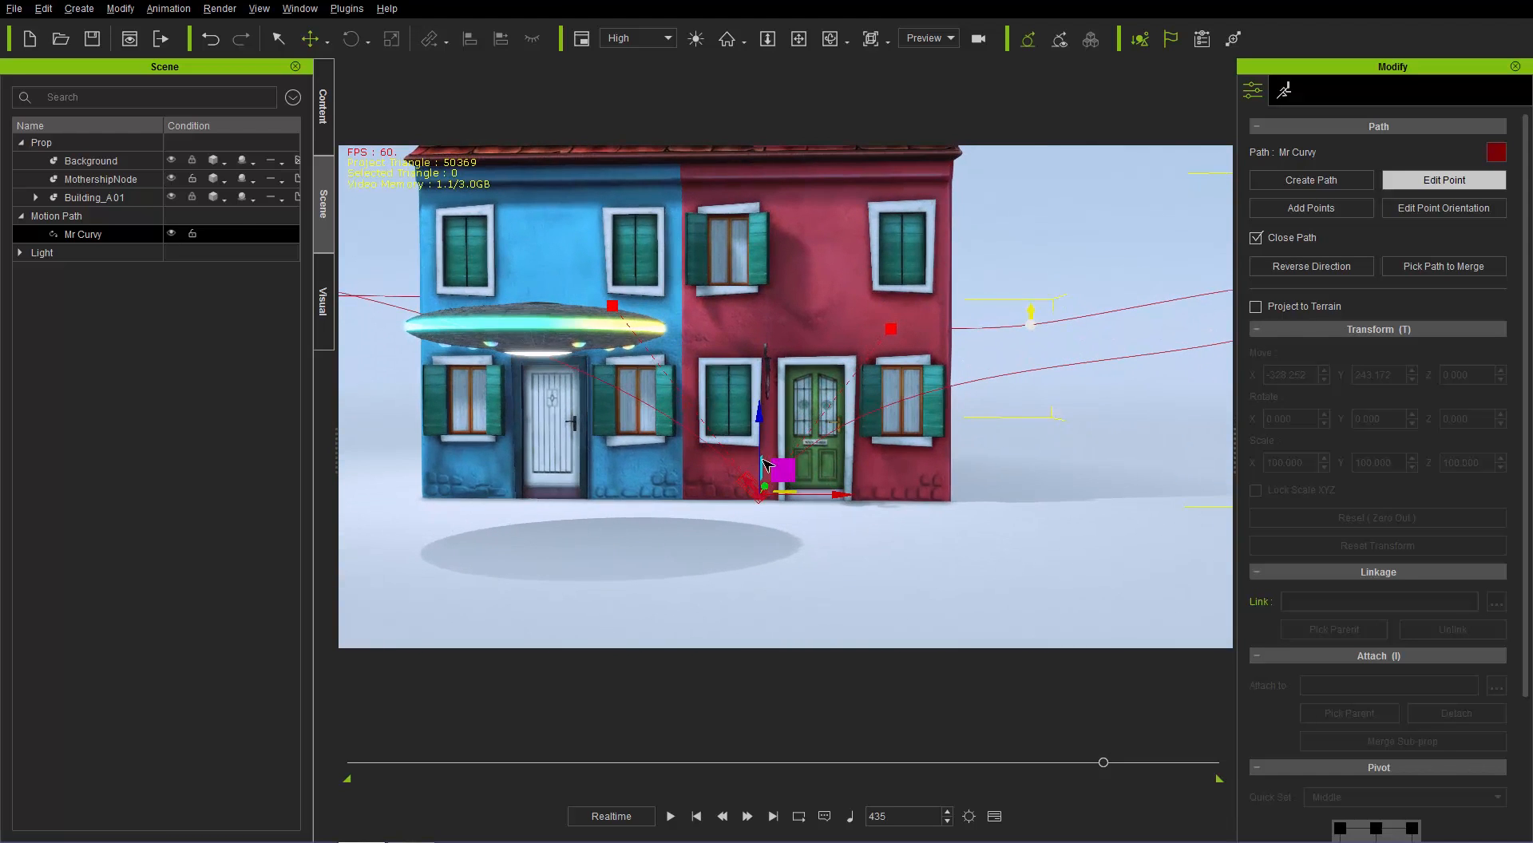
{"action": "left_click_drag", "start_coordinate": [764, 421], "coordinate": [761, 453]}
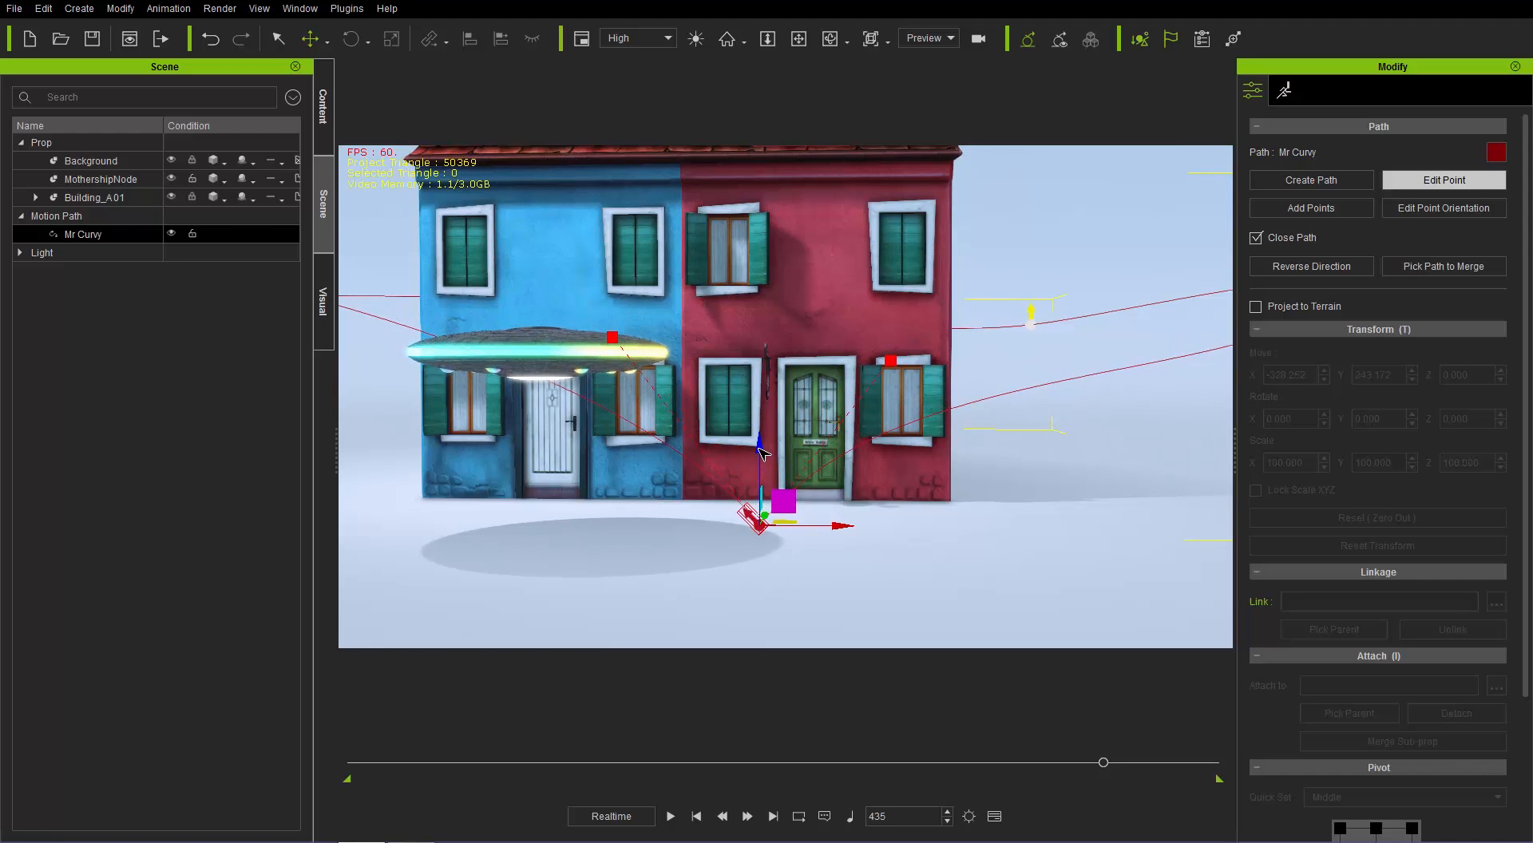
{"action": "right_click_drag", "start_coordinate": [806, 467], "coordinate": [621, 638], "text": "alt"}
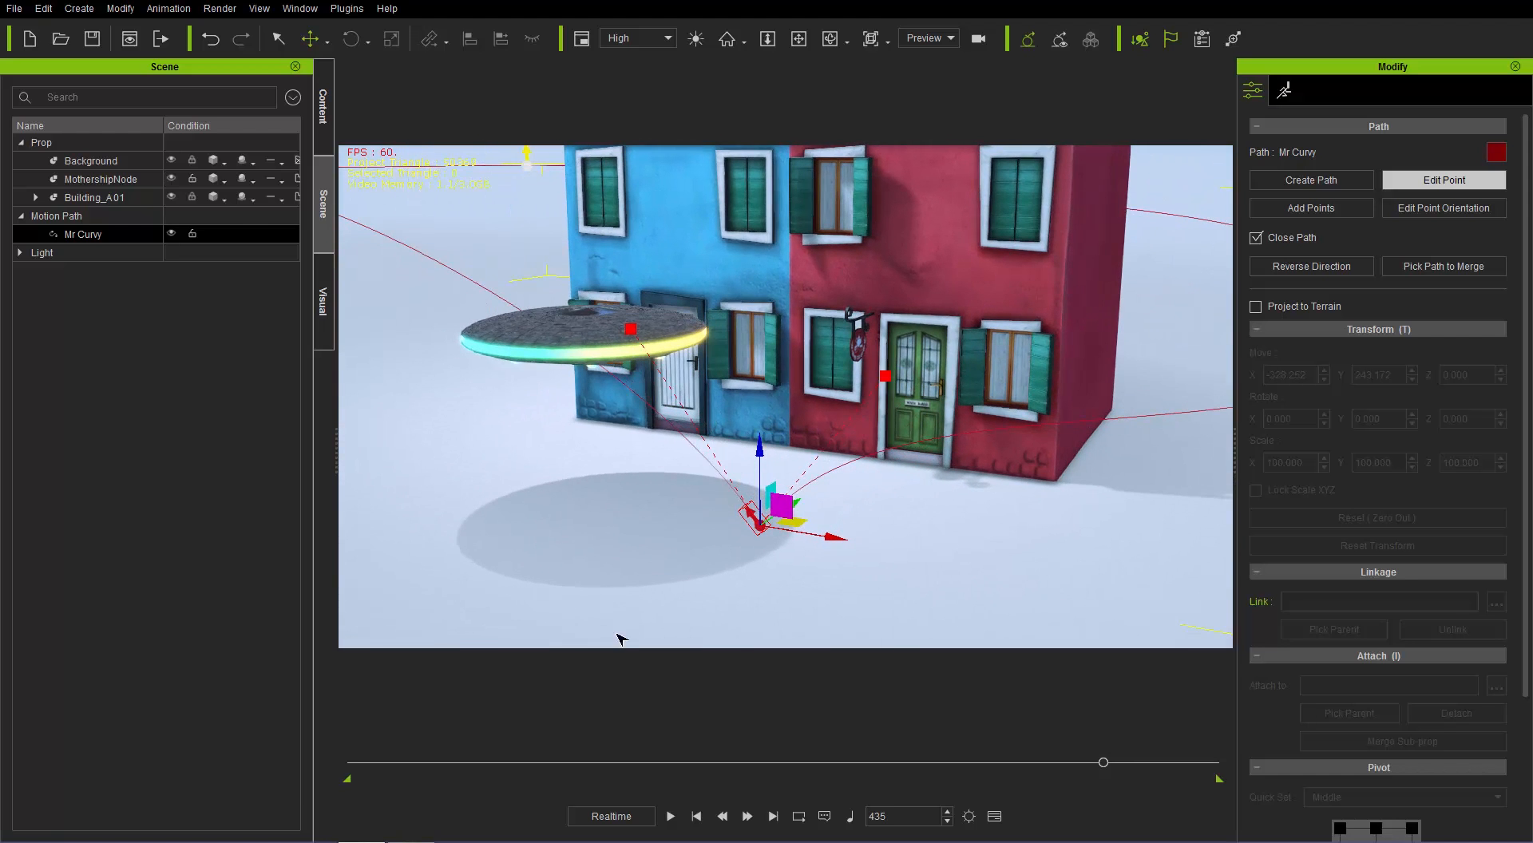
{"action": "left_click_drag", "start_coordinate": [1103, 768], "coordinate": [880, 763]}
{"action": "left_click_drag", "start_coordinate": [773, 766], "coordinate": [1186, 652]}
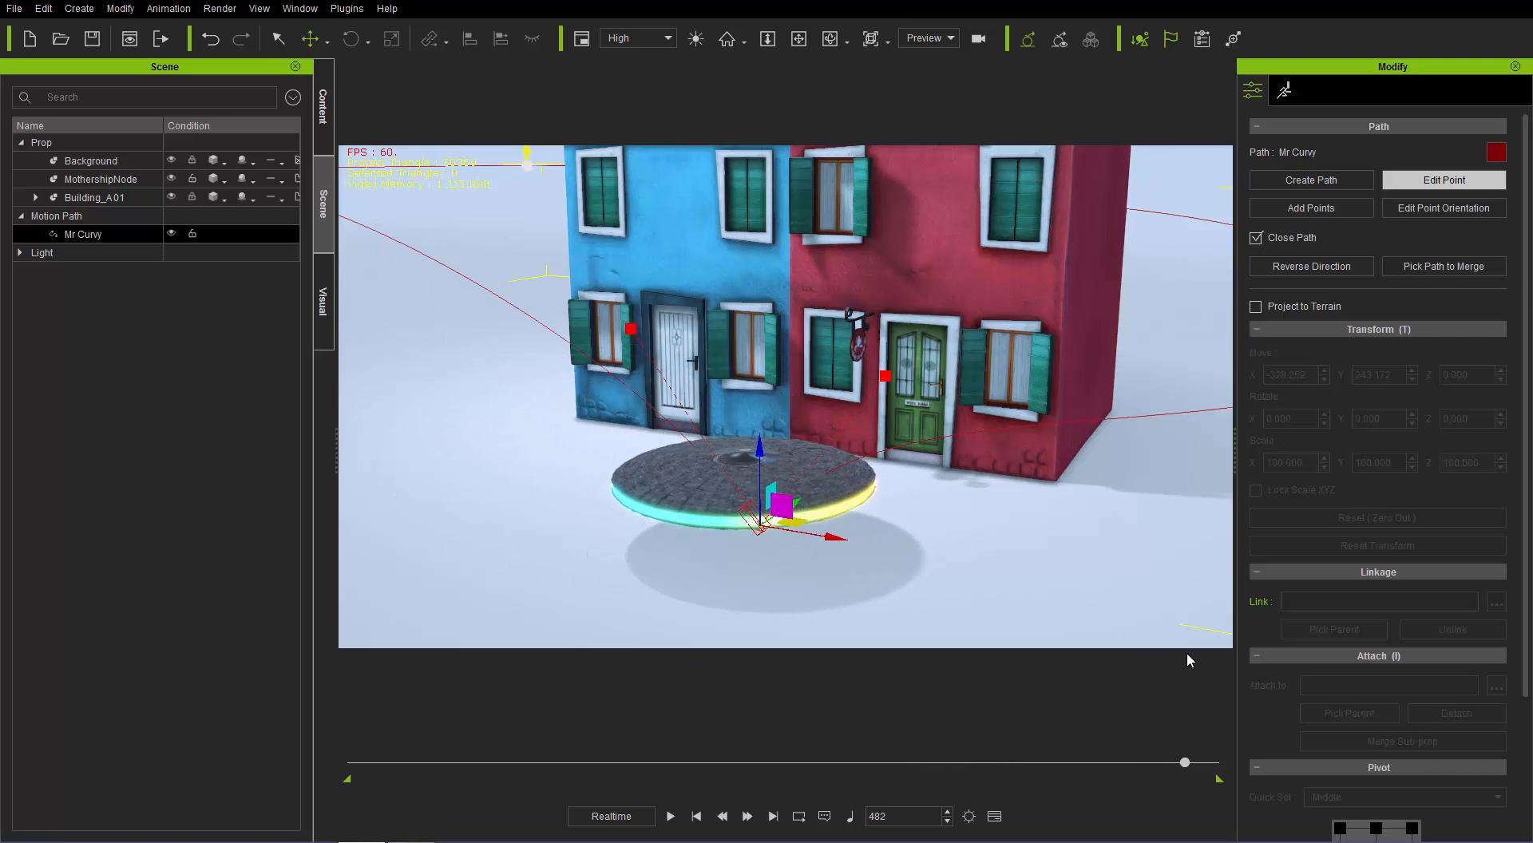
Try unifying the start point's tangents and undo the change.
{"action": "right_click", "coordinate": [765, 530]}
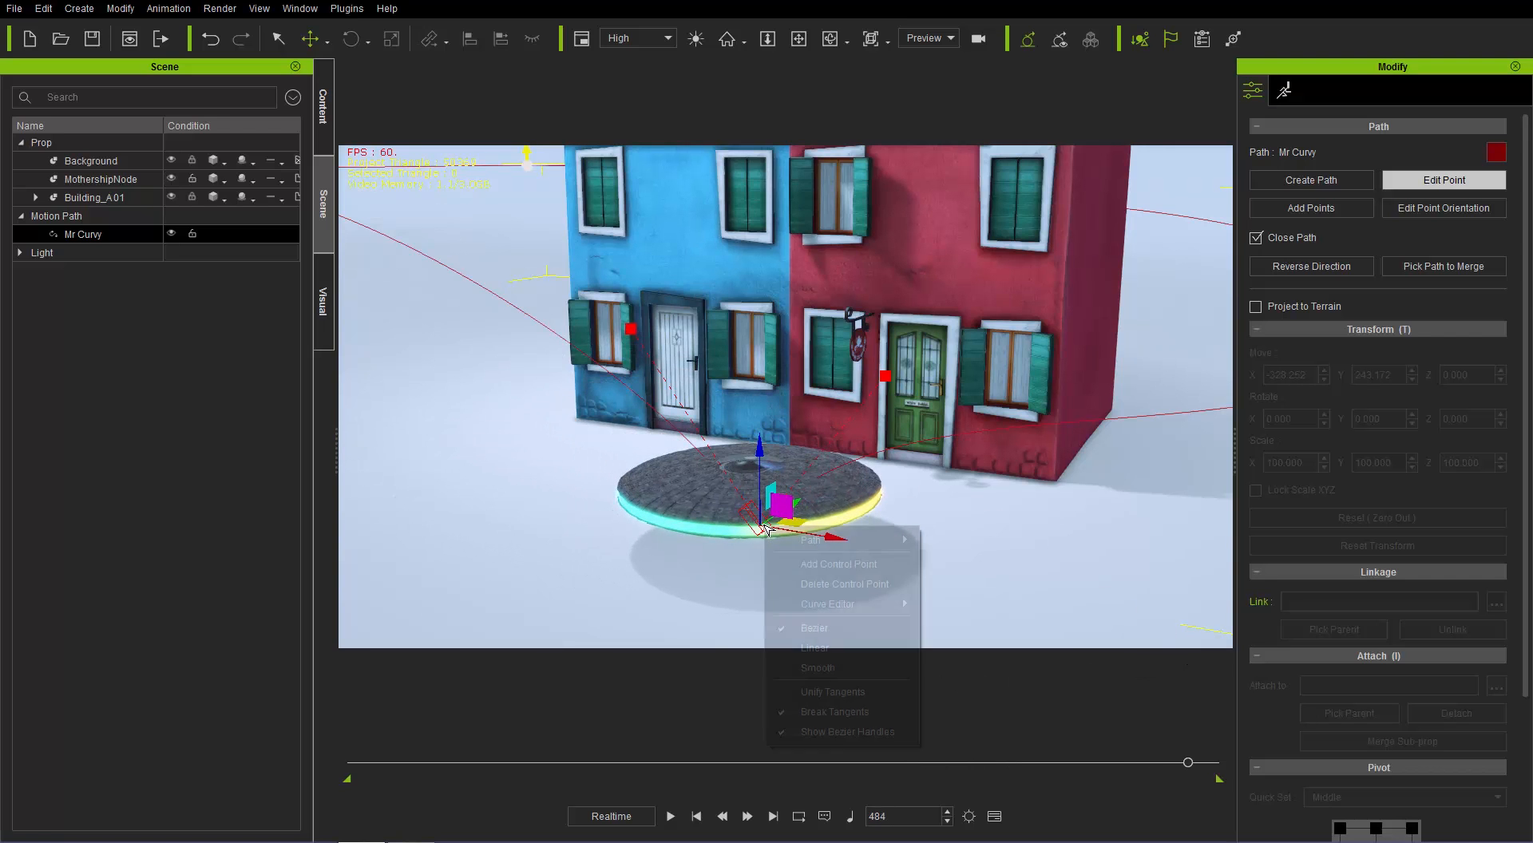
{"action": "left_click", "coordinate": [838, 692]}
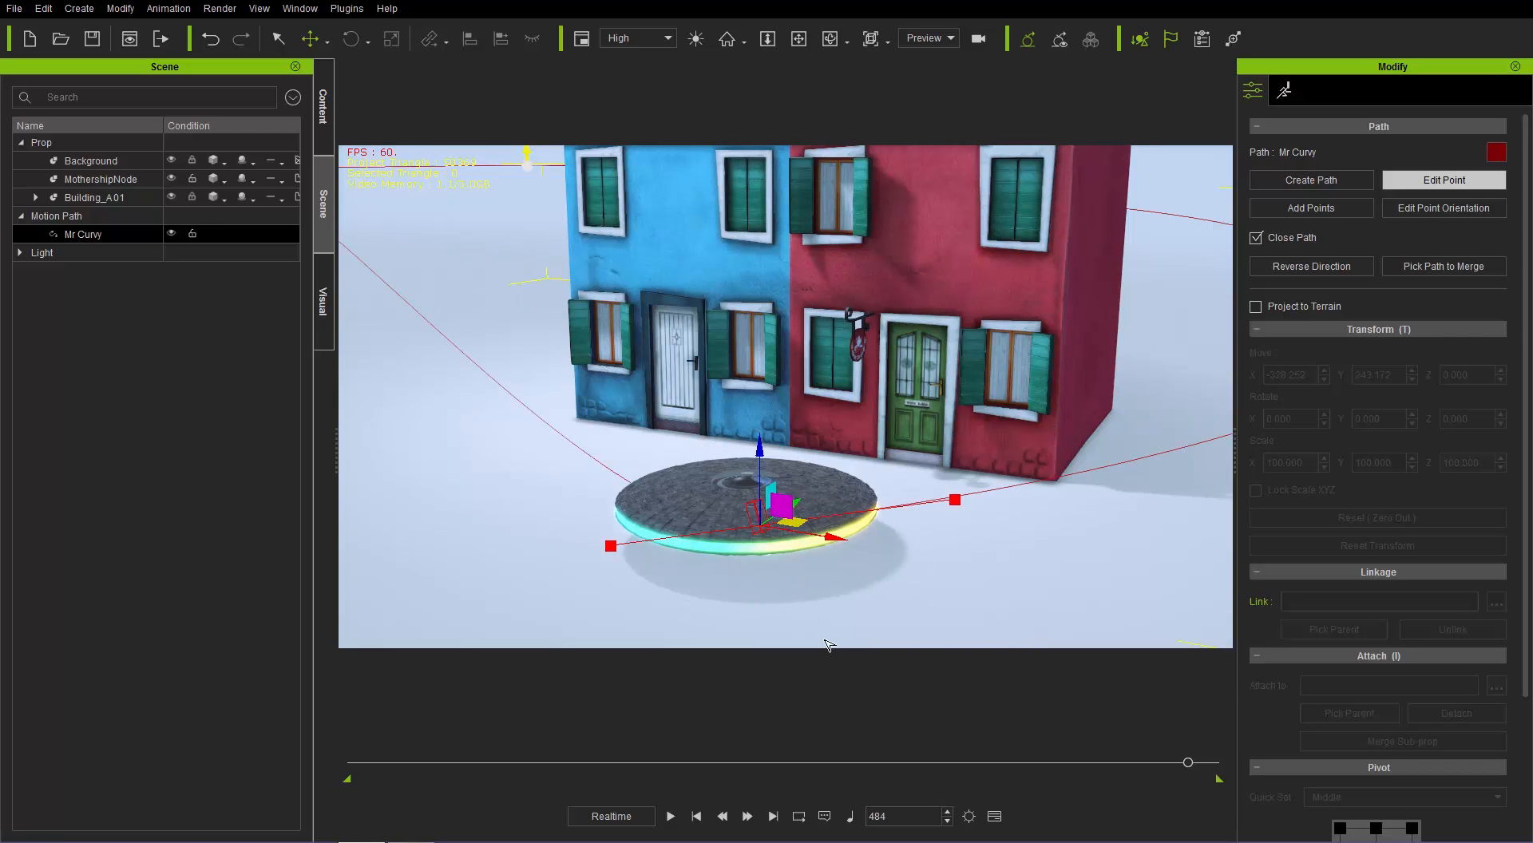
{"action": "key", "text": "ctrl+z"}
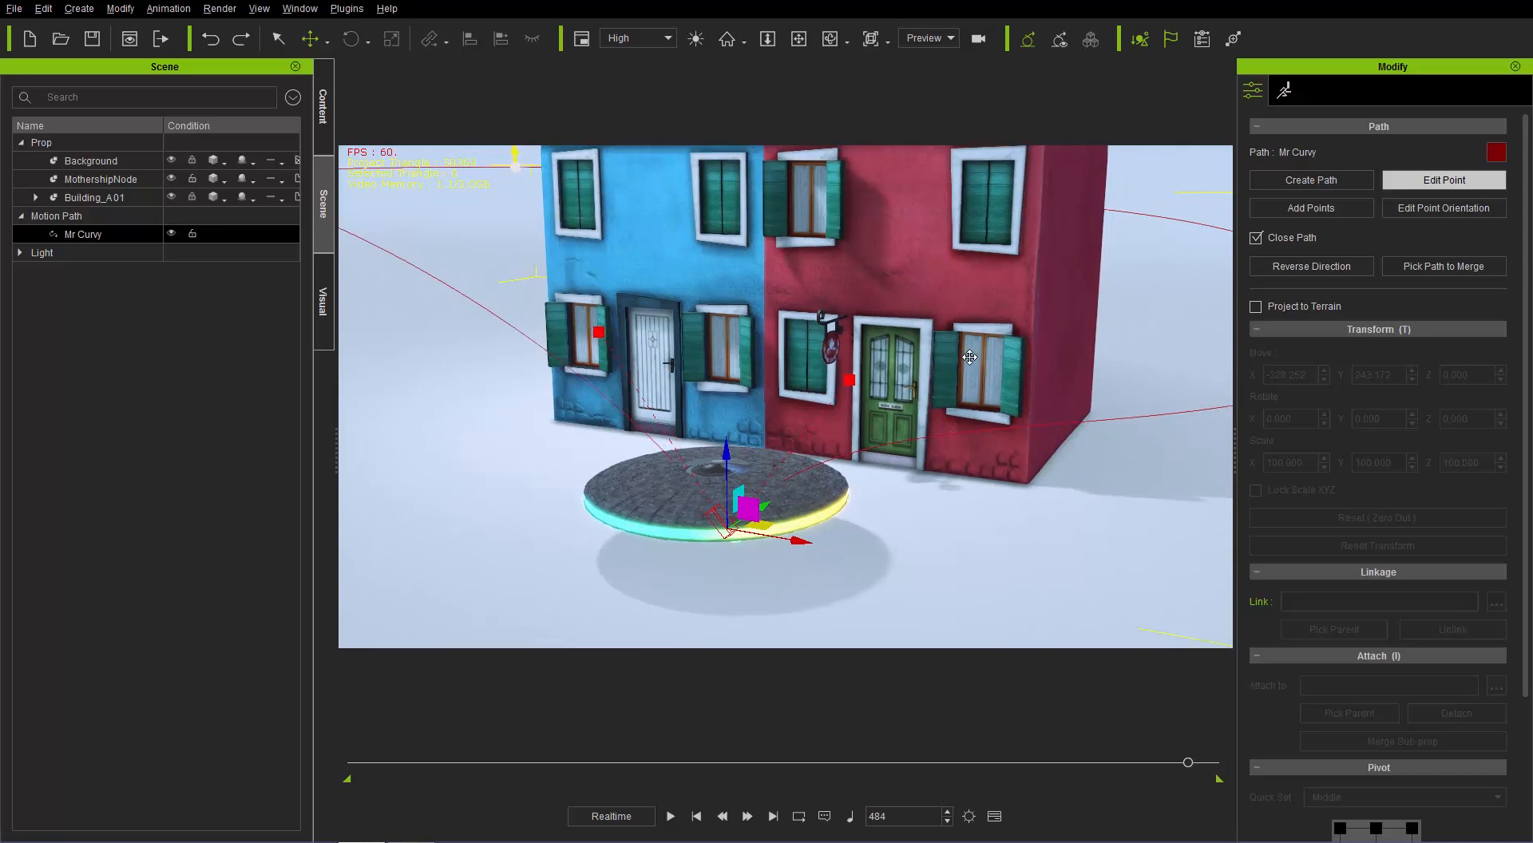
Open the timeline and show the Constraint track for MothershipNode.
{"action": "scroll", "coordinate": [969, 427], "scroll_direction": "down", "scroll_amount": 5}
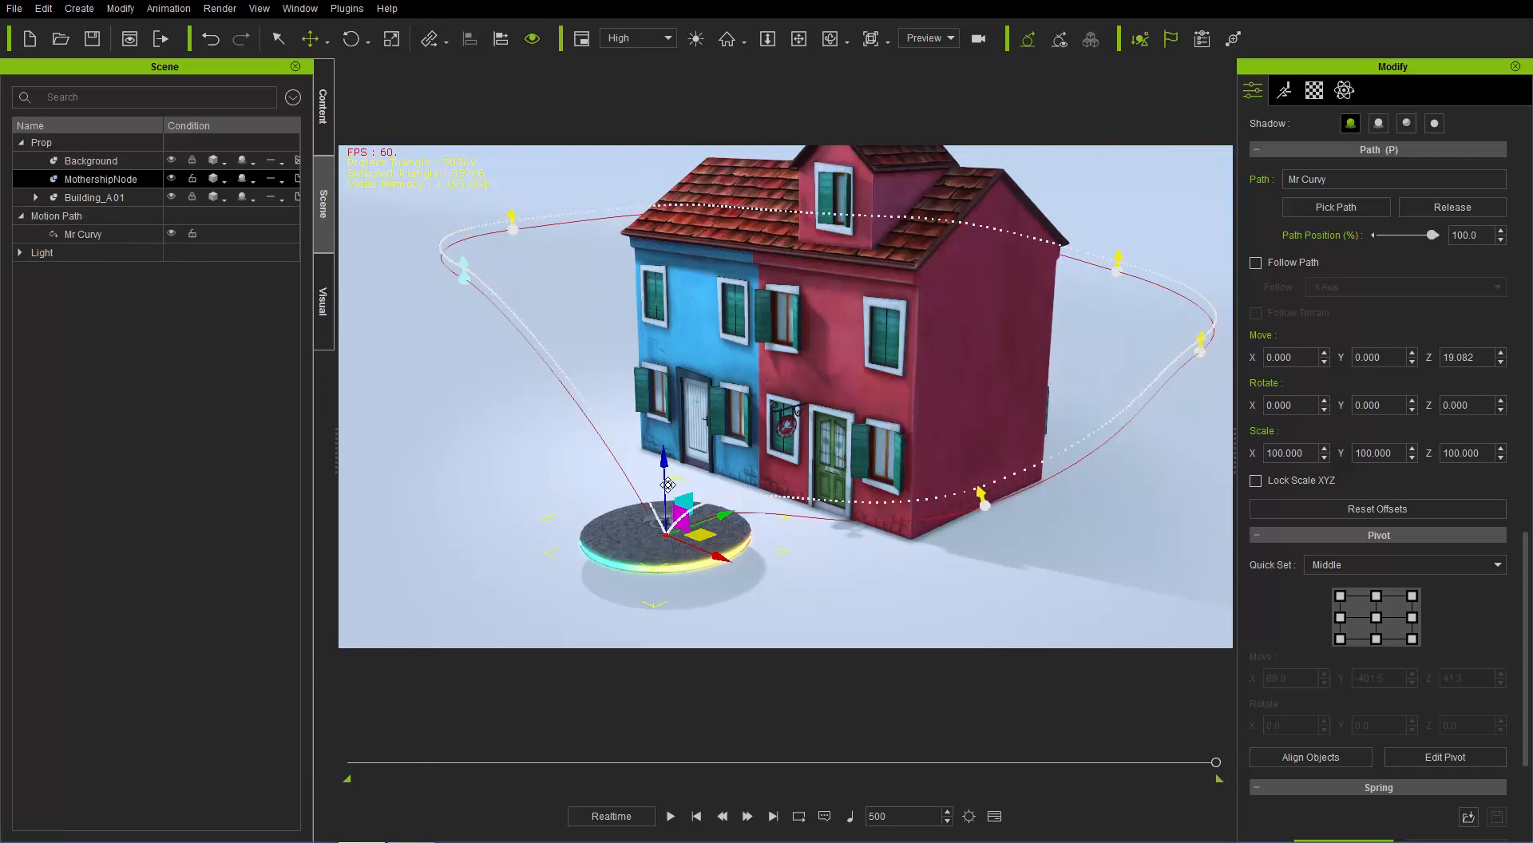
{"action": "key", "text": "F3"}
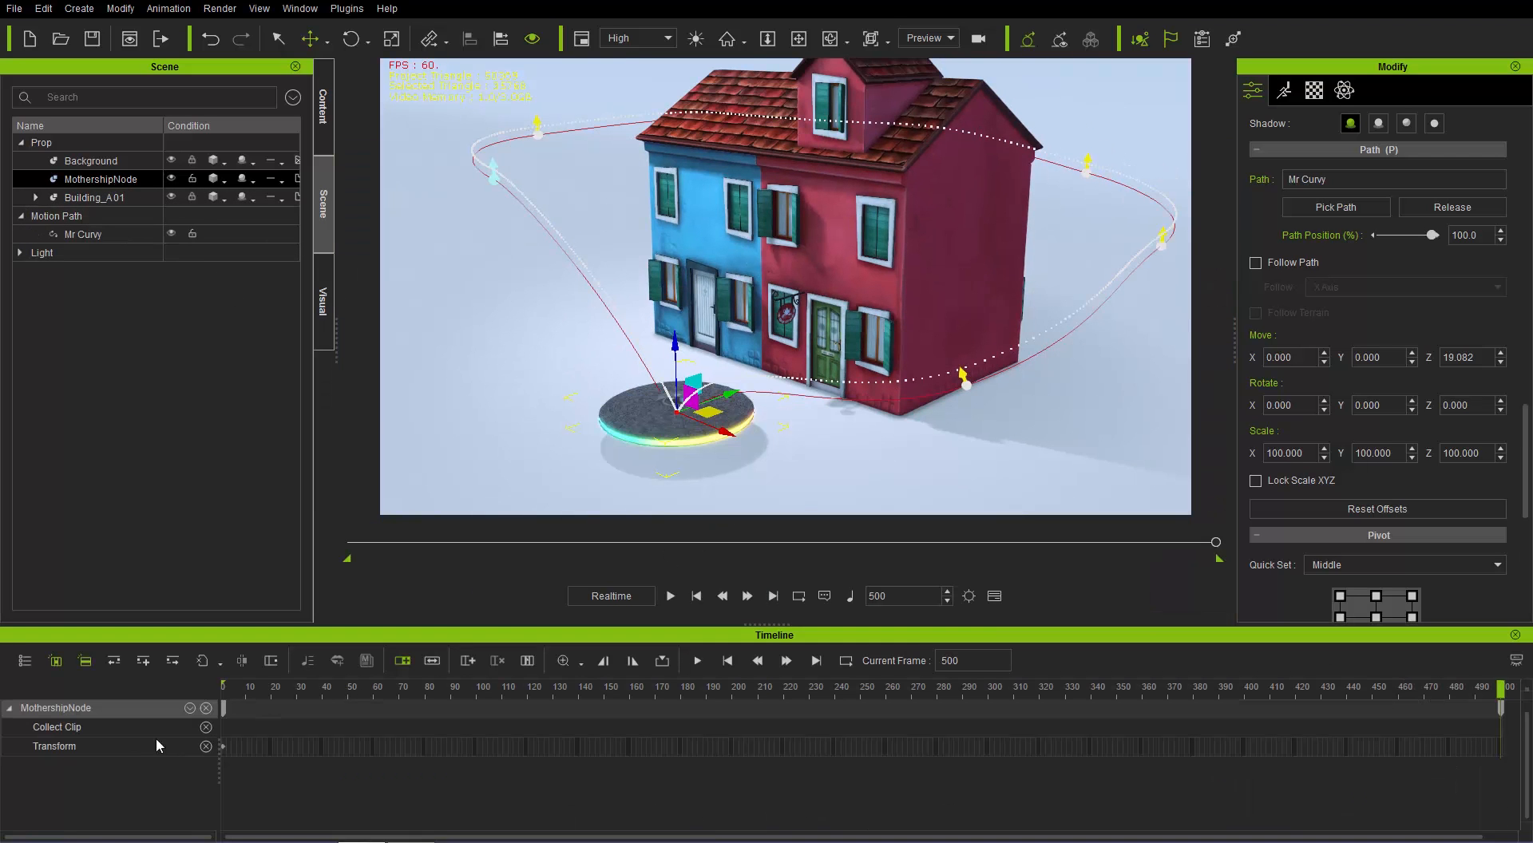
{"action": "left_click", "coordinate": [189, 709]}
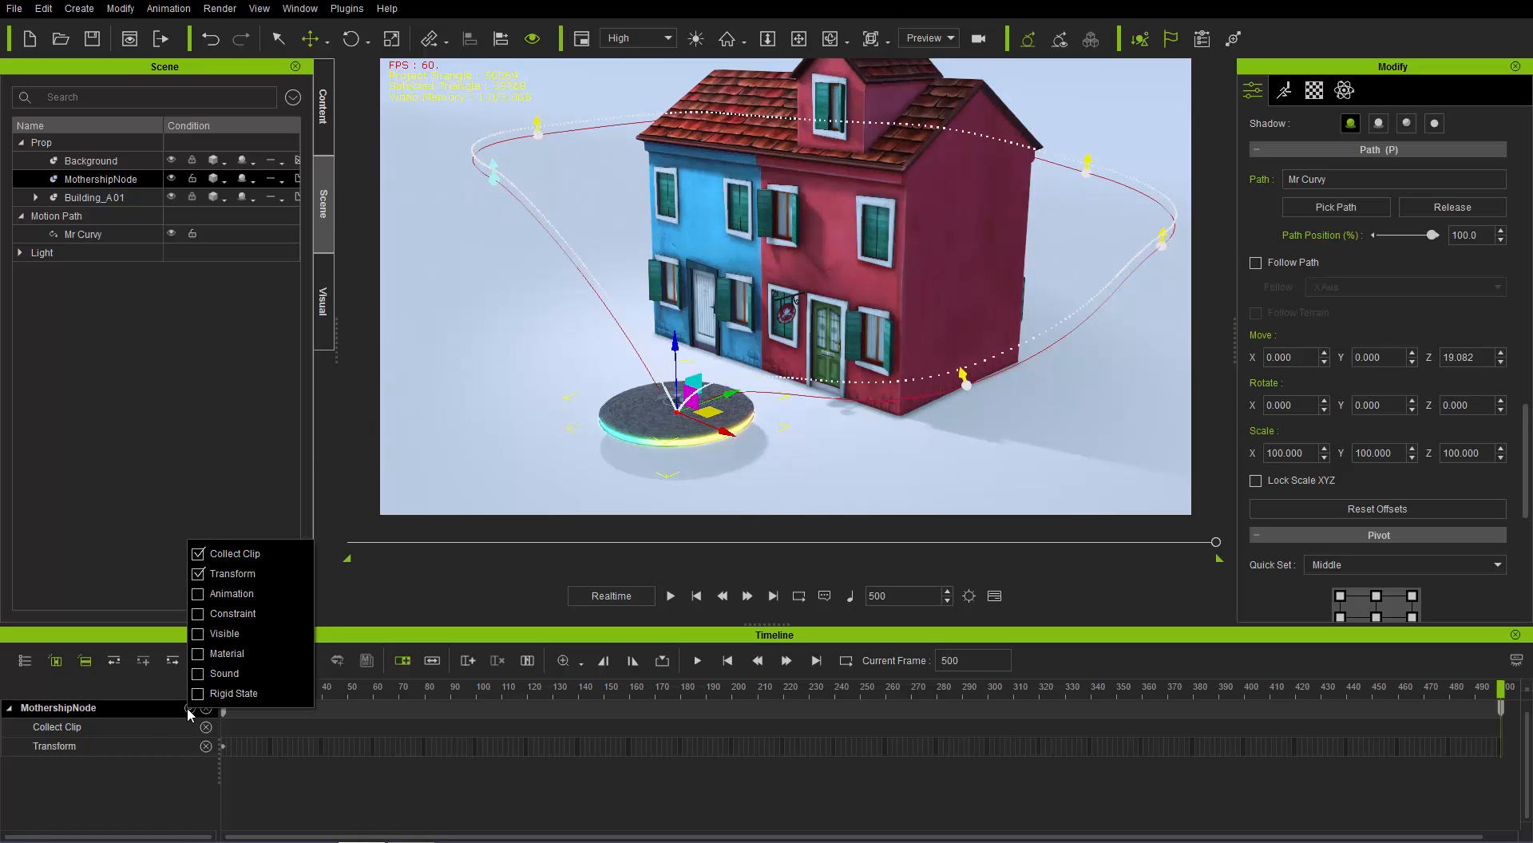
{"action": "left_click", "coordinate": [198, 614]}
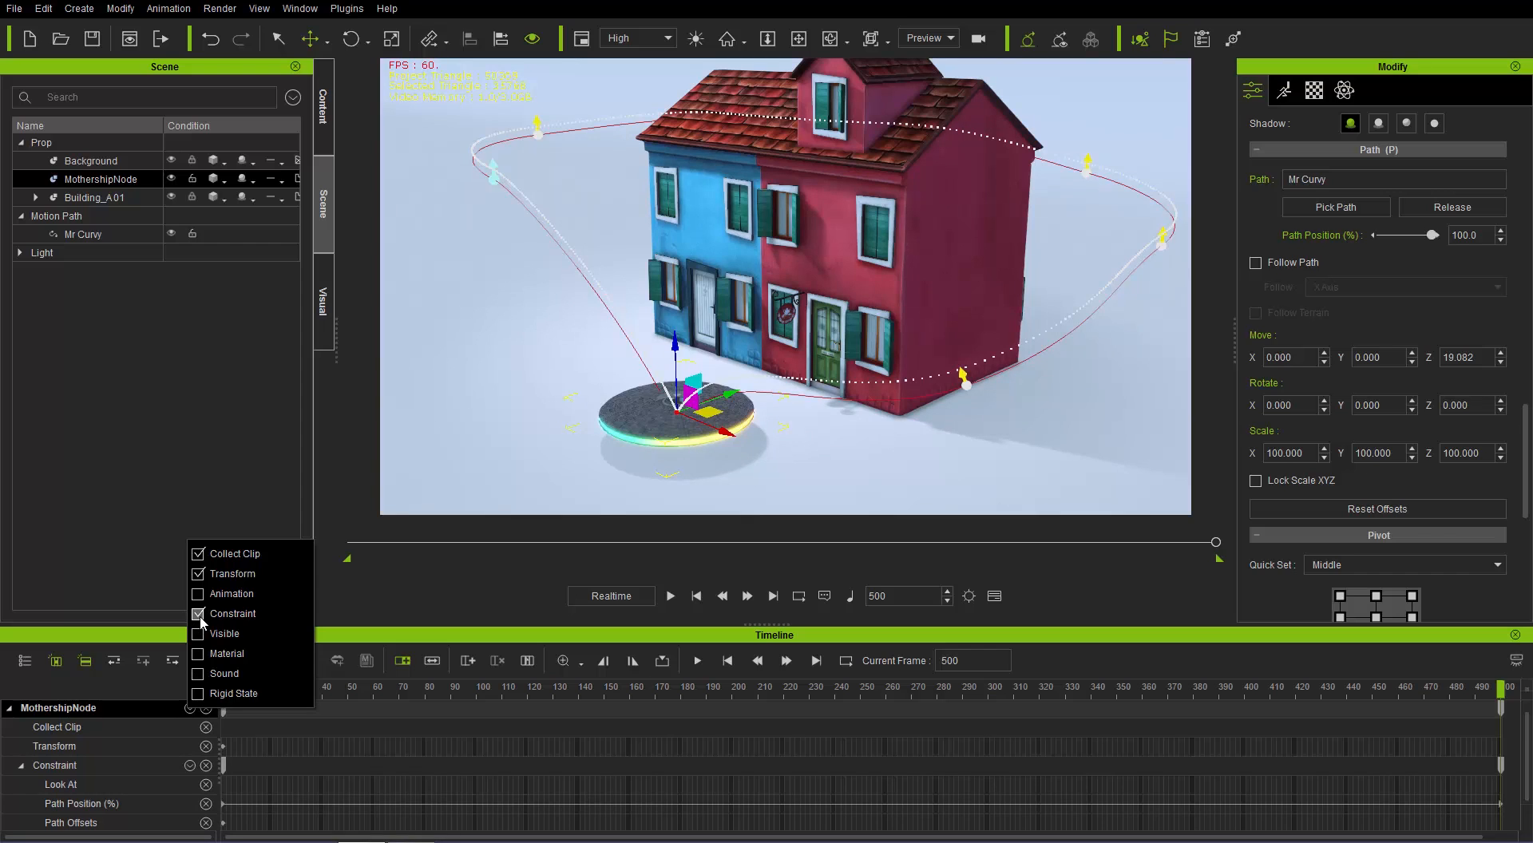
{"action": "left_click", "coordinate": [397, 636]}
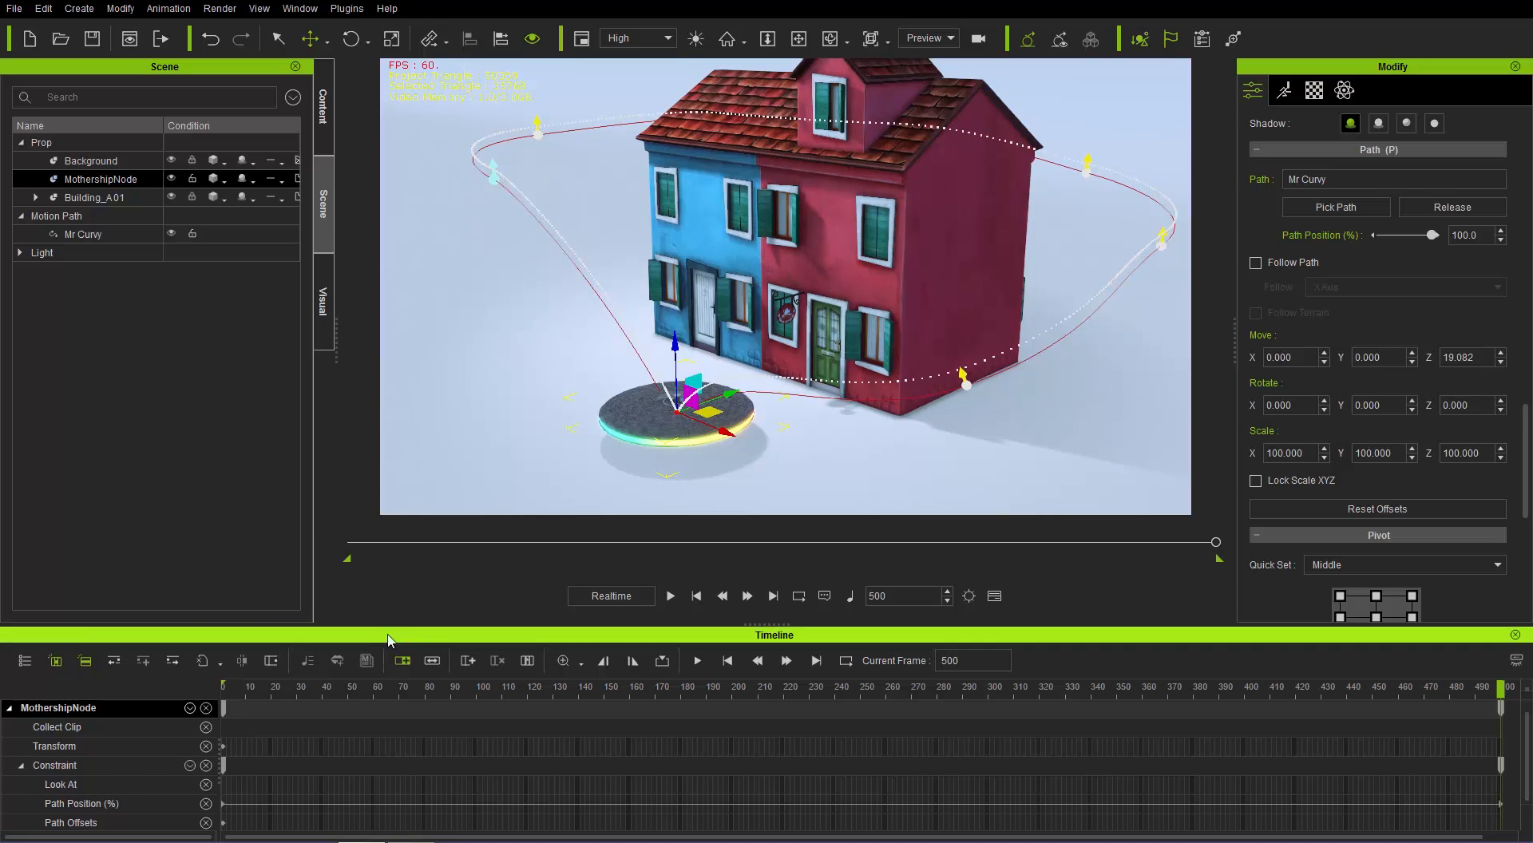
Examine the Constraint track's Path Position (%) keys at the first frame and at frame 500.
{"action": "left_click", "coordinate": [27, 768]}
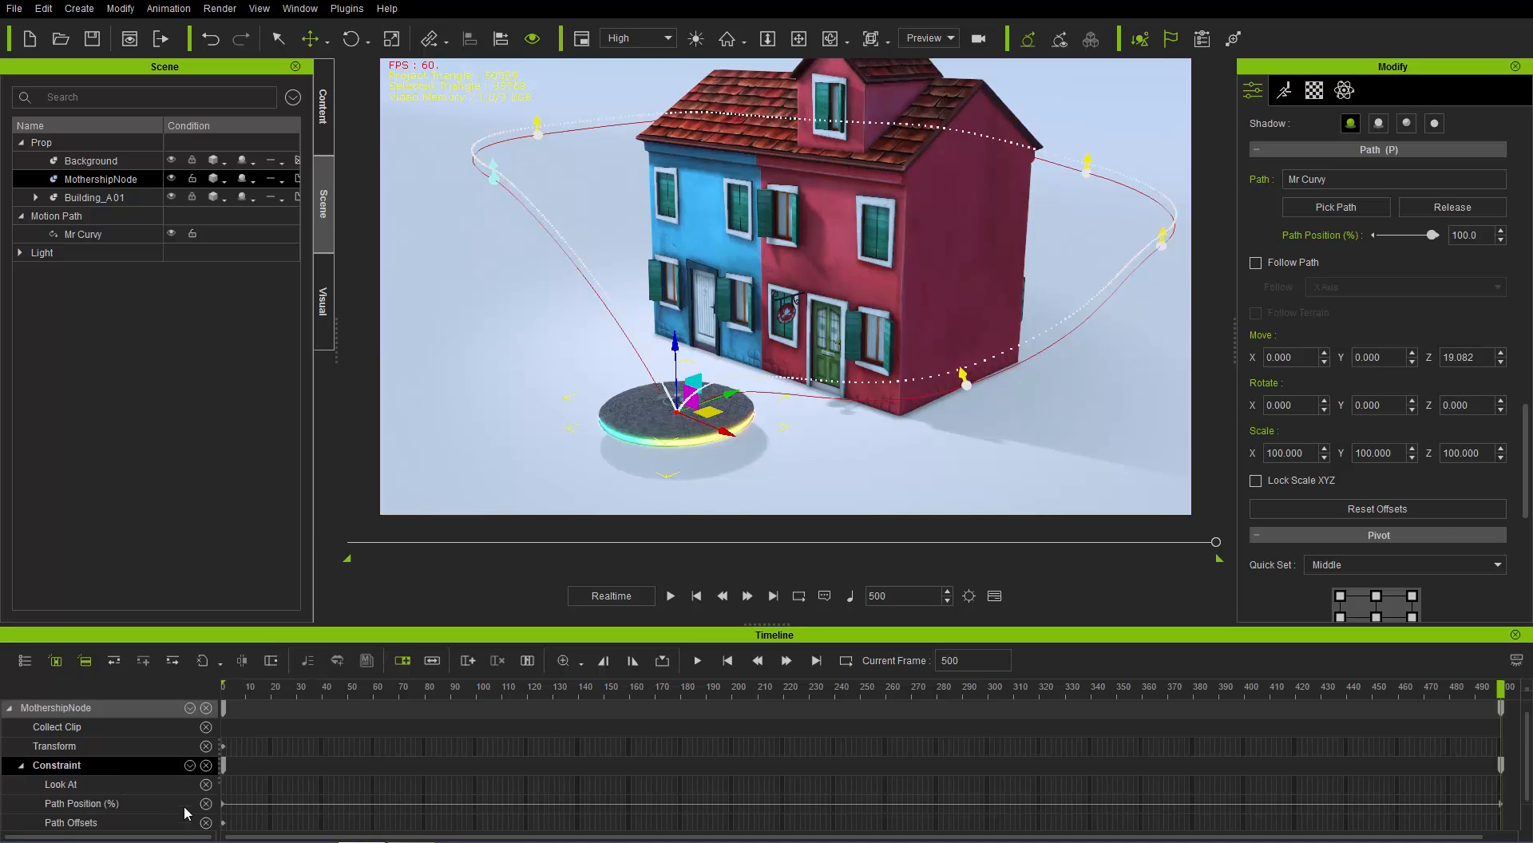
{"action": "scroll", "coordinate": [191, 800], "scroll_direction": "down", "scroll_amount": 1}
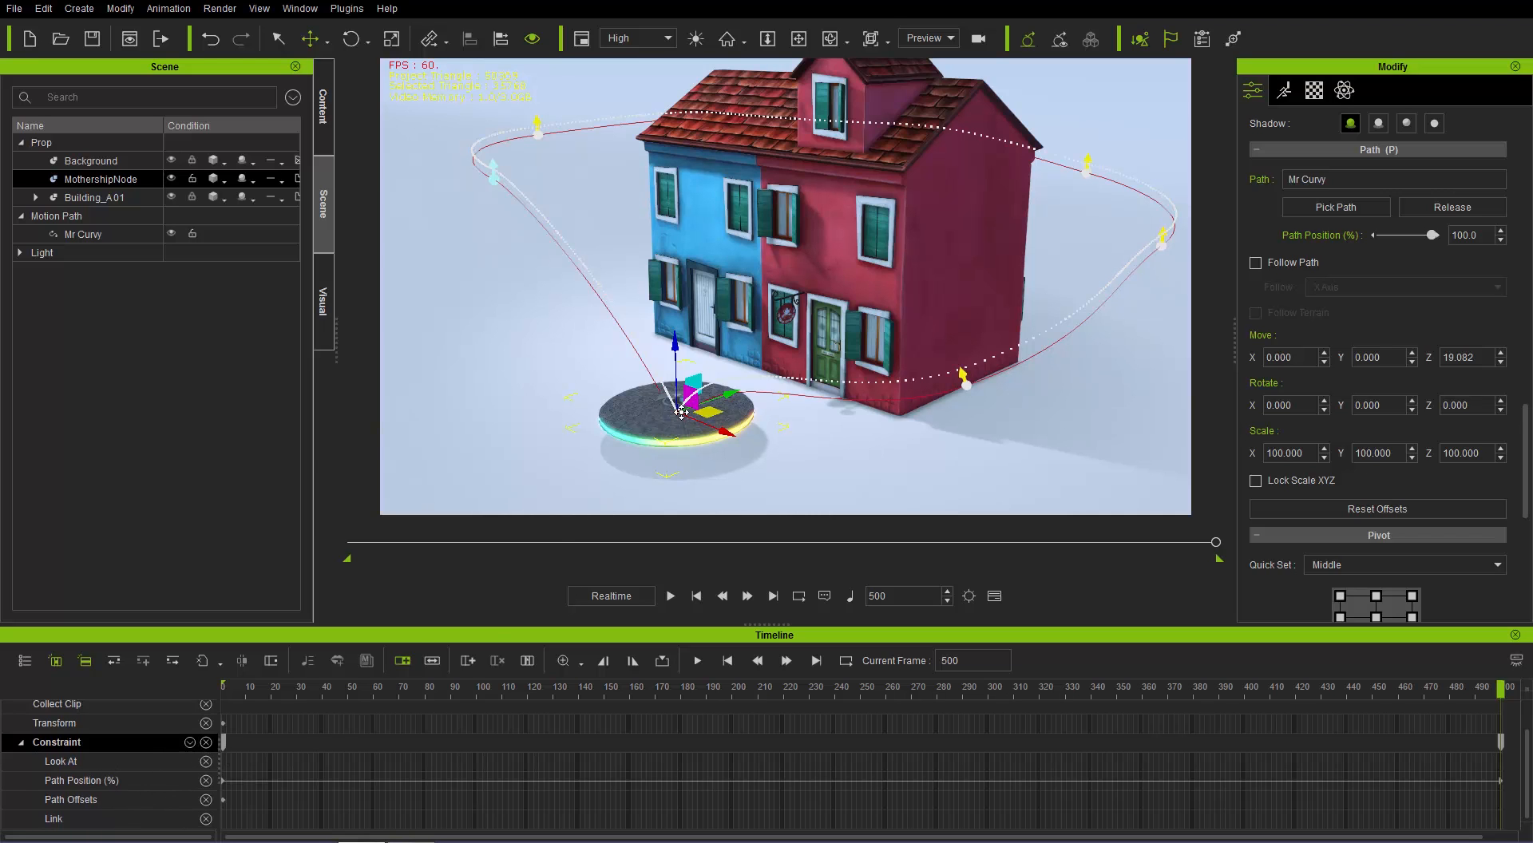
{"action": "left_click_drag", "start_coordinate": [246, 688], "coordinate": [207, 698]}
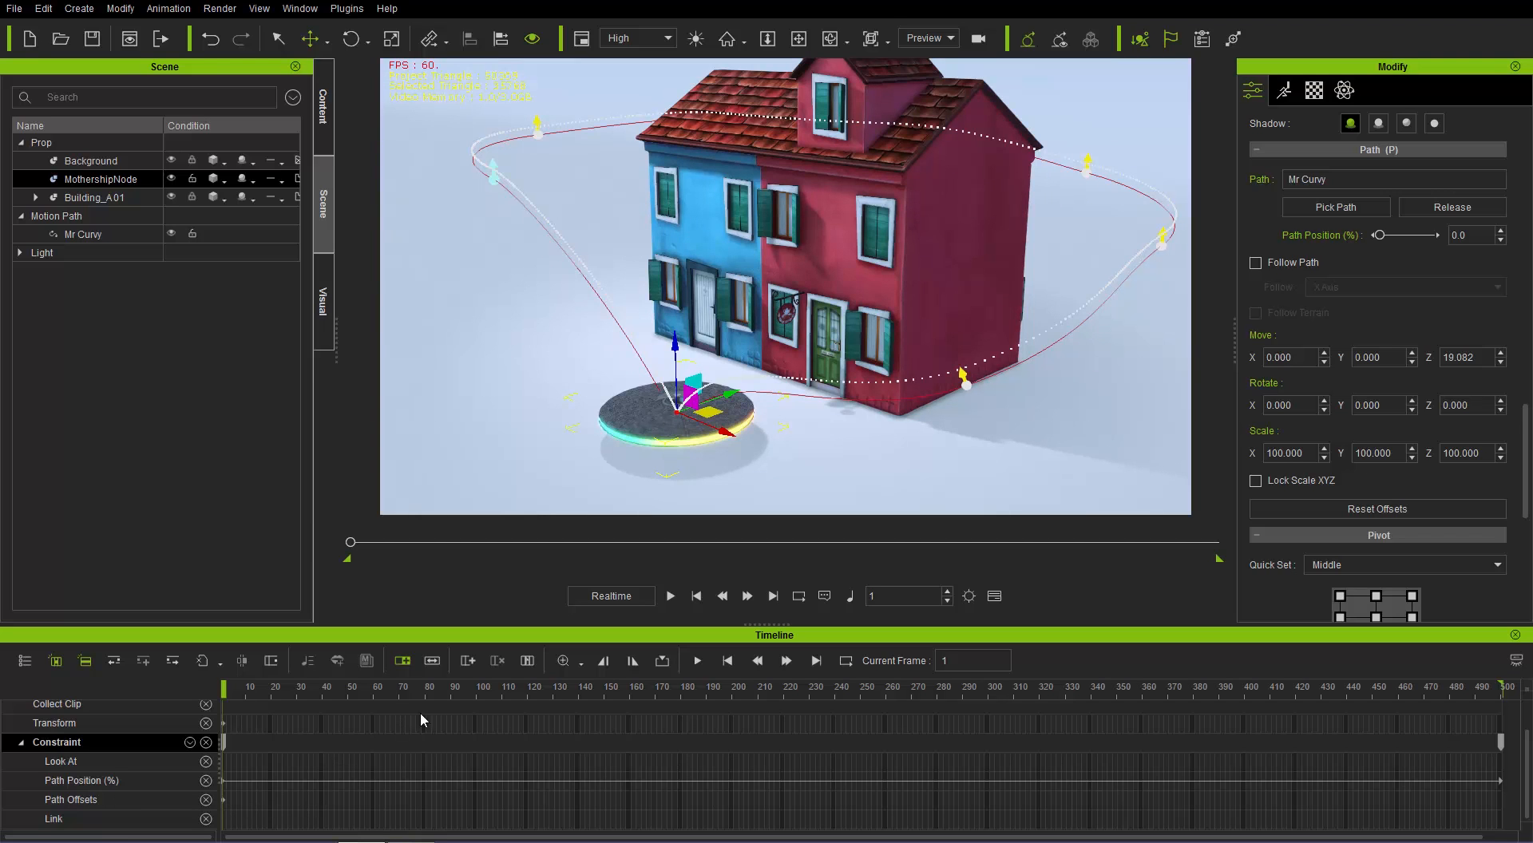
{"action": "left_click", "coordinate": [773, 599]}
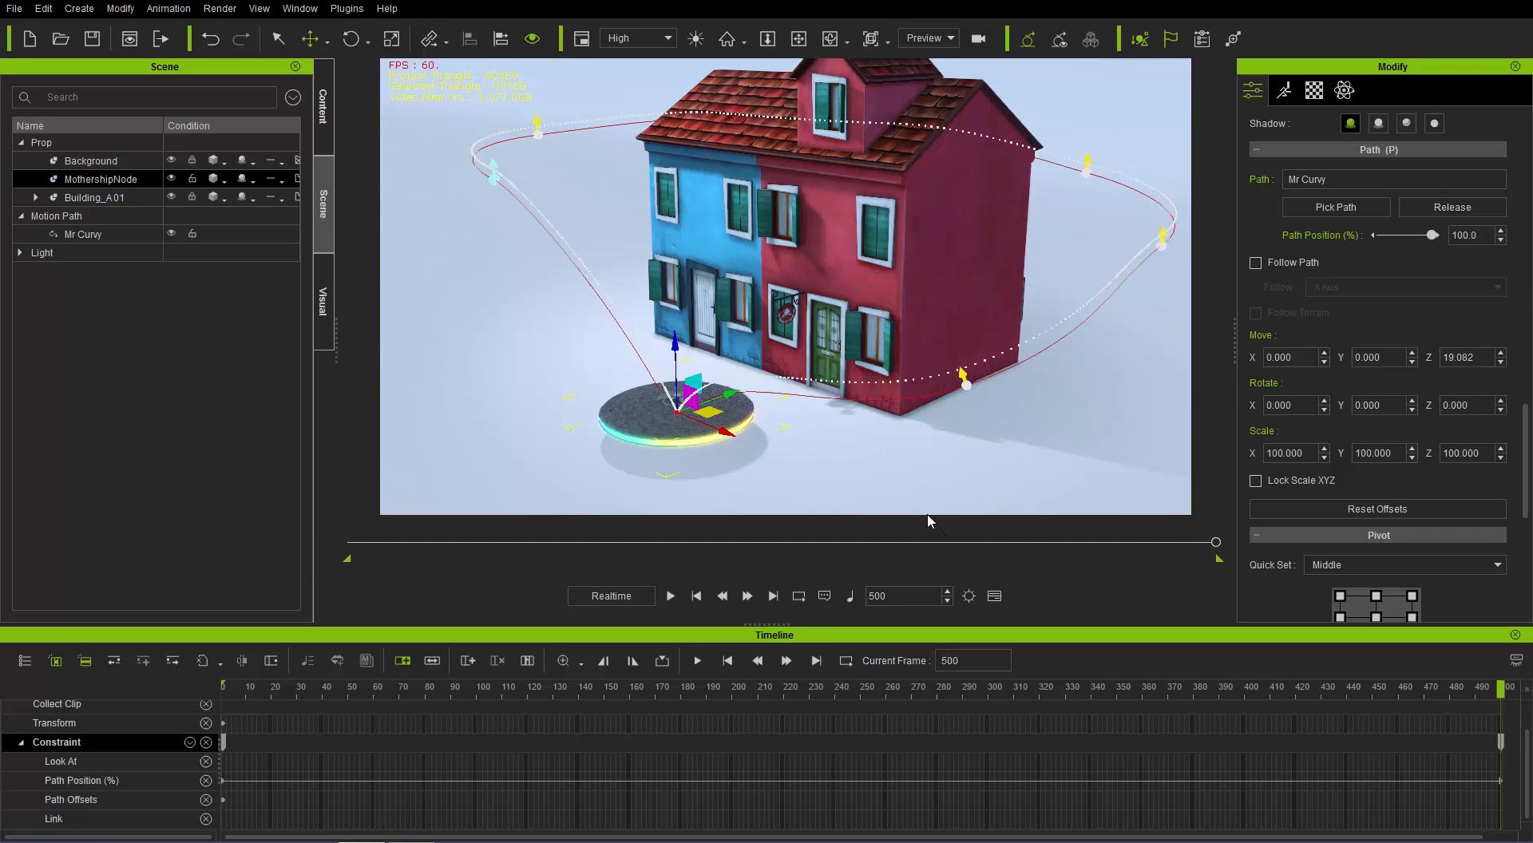
Rotate the mothership about its vertical axis at frame 500 and set its path offset Z rotation to 1000.
{"action": "key", "text": "e"}
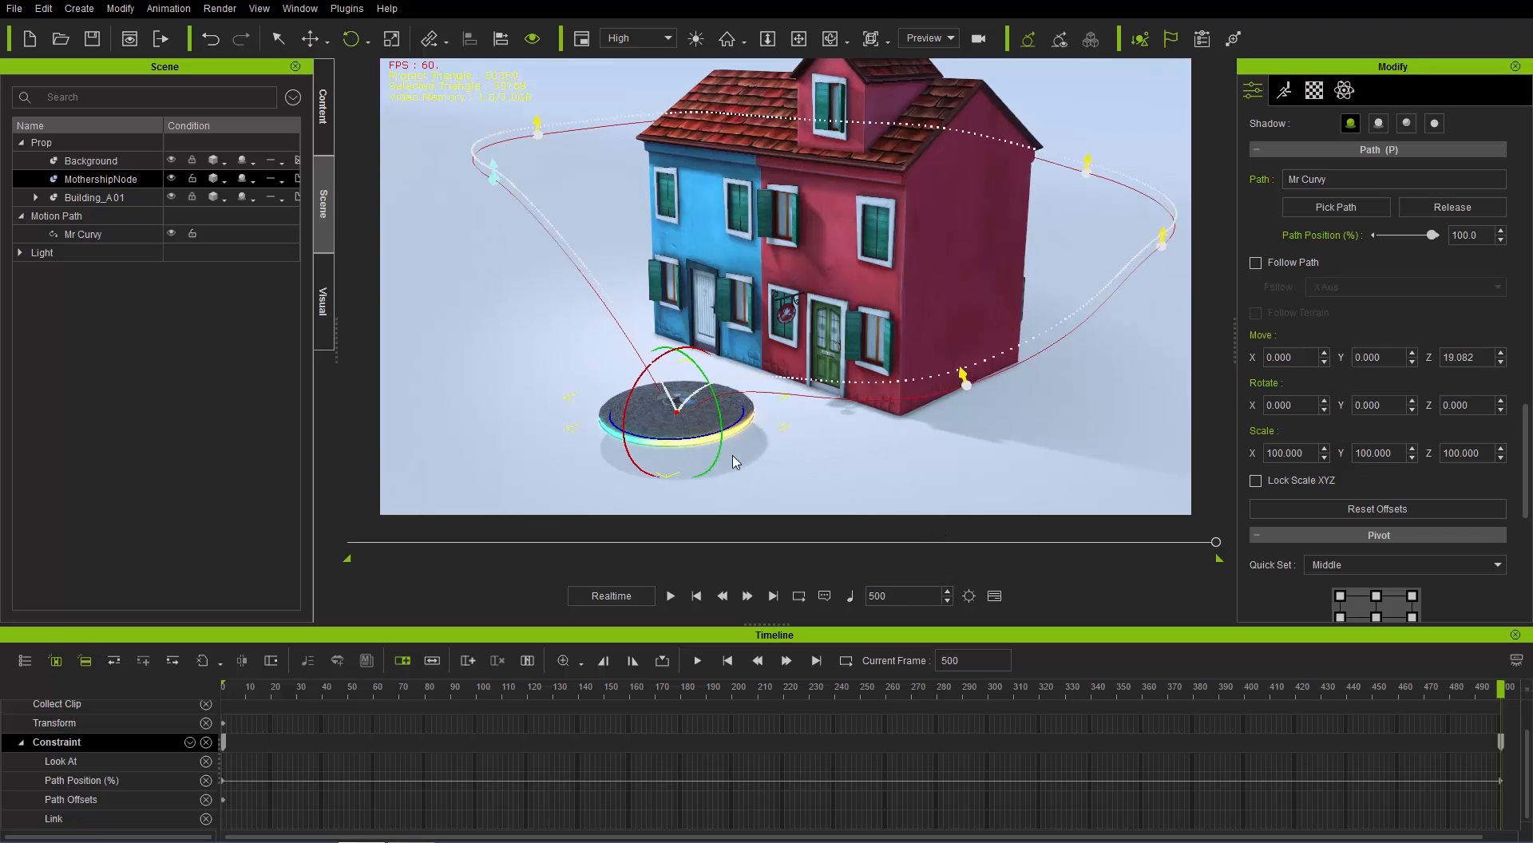
{"action": "left_click_drag", "start_coordinate": [668, 444], "coordinate": [1443, 303]}
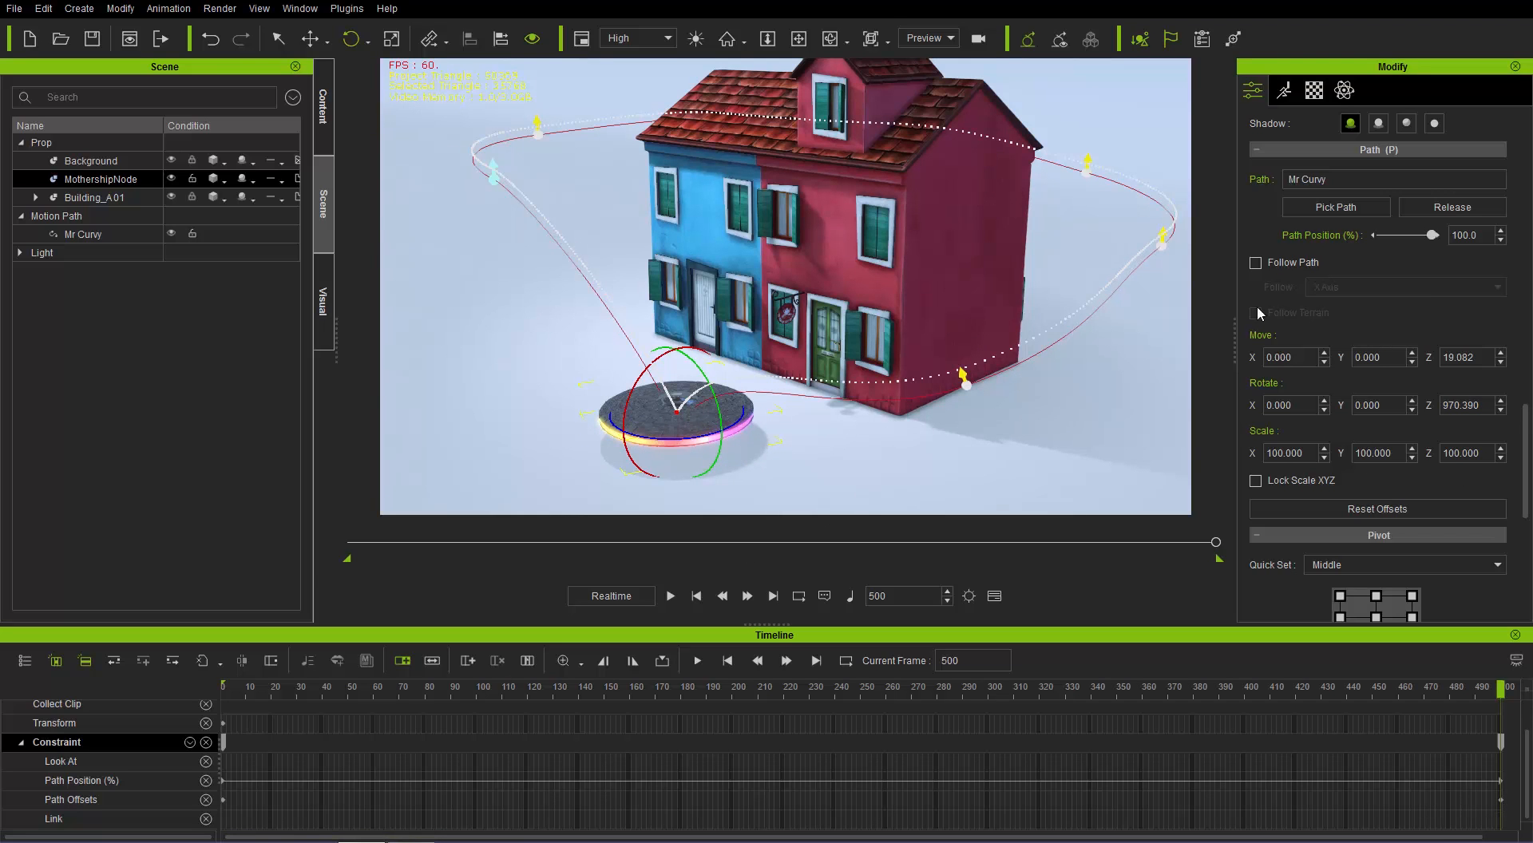
{"action": "left_click_drag", "start_coordinate": [1474, 399], "coordinate": [1379, 402]}
{"action": "type", "text": "1000"}
{"action": "key", "text": "Return"}
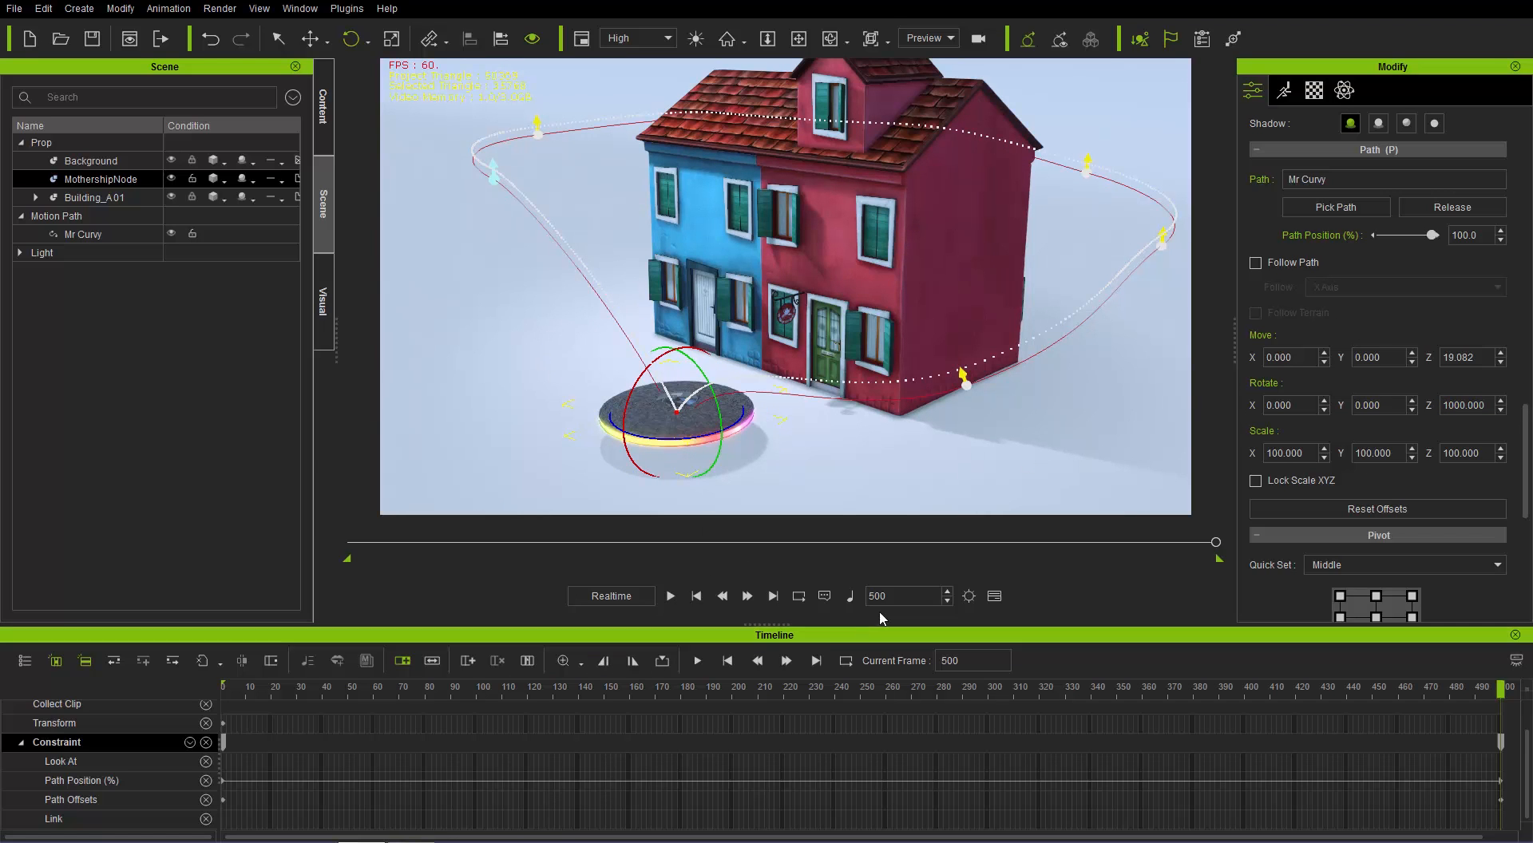
Scrub the timeline to check the mothership's spin along the path and return to frame 1.
{"action": "left_click_drag", "start_coordinate": [278, 692], "coordinate": [1003, 649]}
{"action": "left_click_drag", "start_coordinate": [890, 650], "coordinate": [392, 680]}
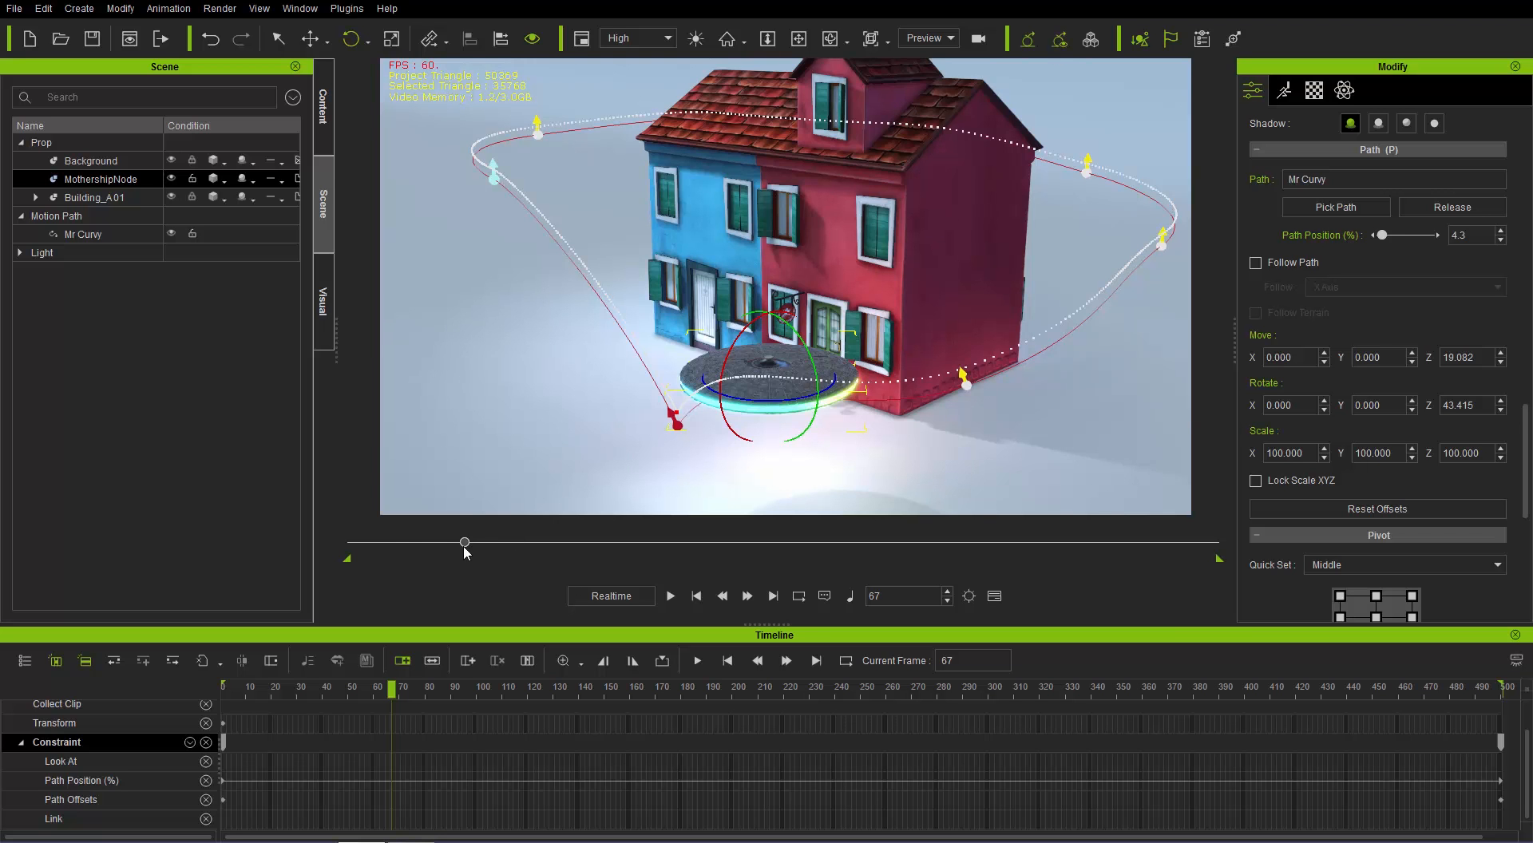
{"action": "mouse_move", "coordinate": [464, 542]}
{"action": "left_mouse_down"}
{"action": "mouse_move", "coordinate": [428, 549]}
{"action": "mouse_move", "coordinate": [445, 543]}
{"action": "left_mouse_up"}
{"action": "left_click_drag", "start_coordinate": [580, 540], "coordinate": [334, 525]}
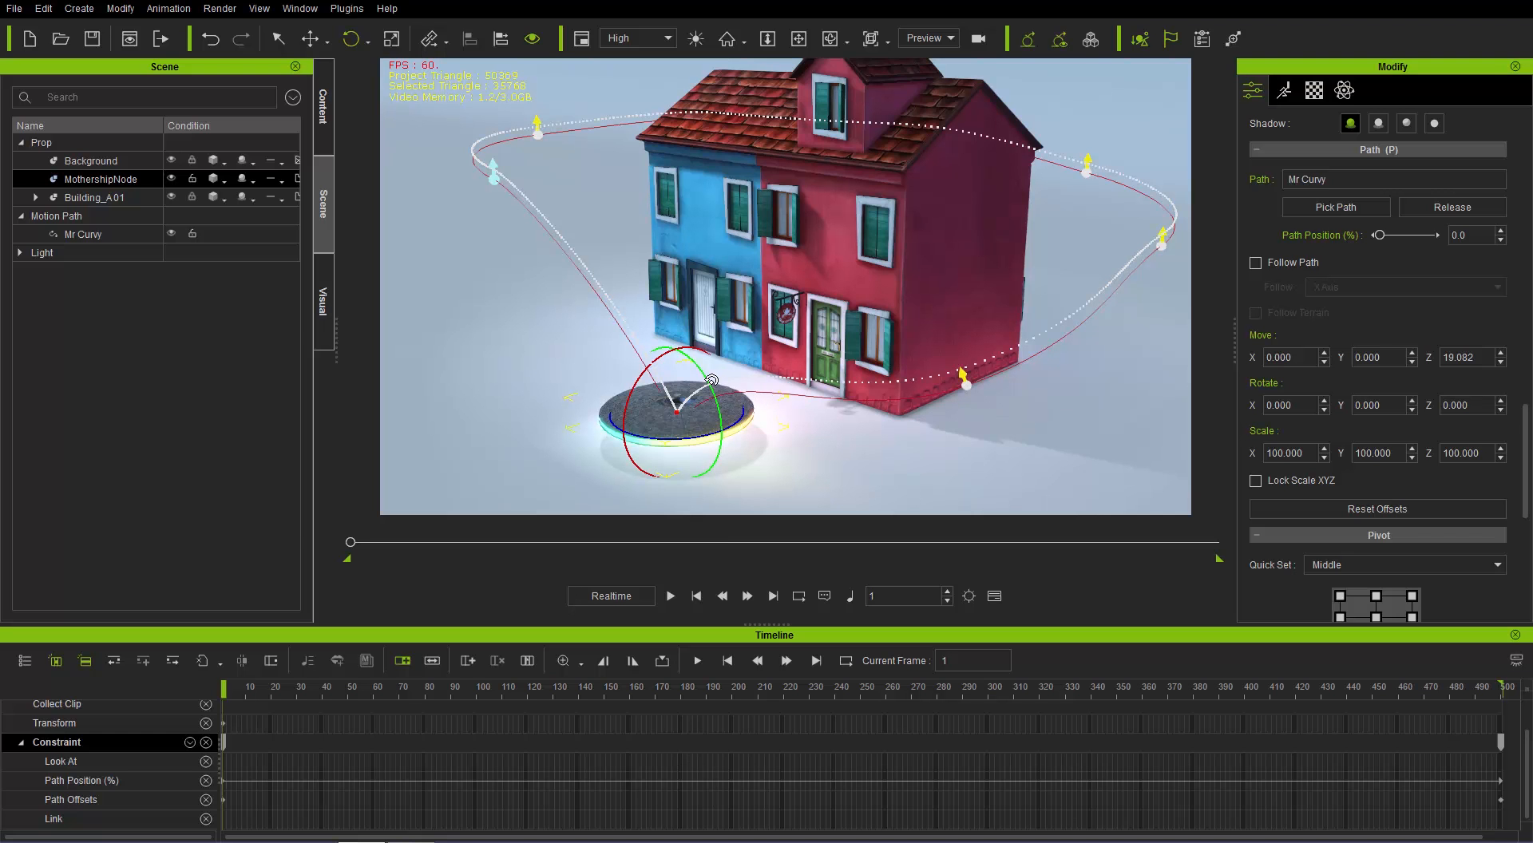
Tilt the mothership differently at frames 113, 226 and 331, using about 14 X and -8 Y rotation at frame 113.
{"action": "left_click_drag", "start_coordinate": [272, 688], "coordinate": [510, 679]}
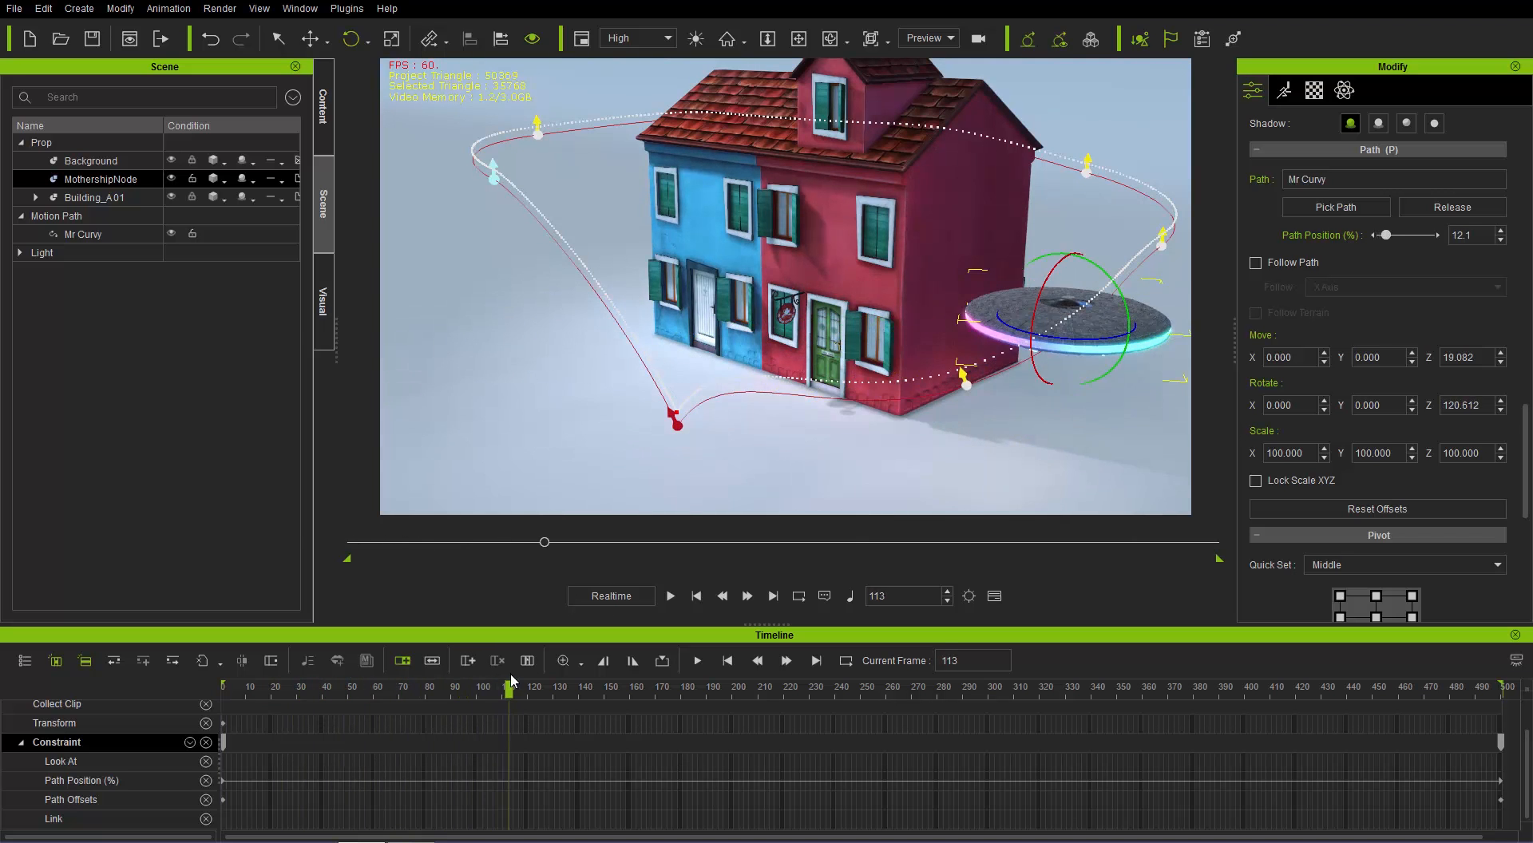
{"action": "left_click_drag", "start_coordinate": [1115, 281], "coordinate": [1121, 293]}
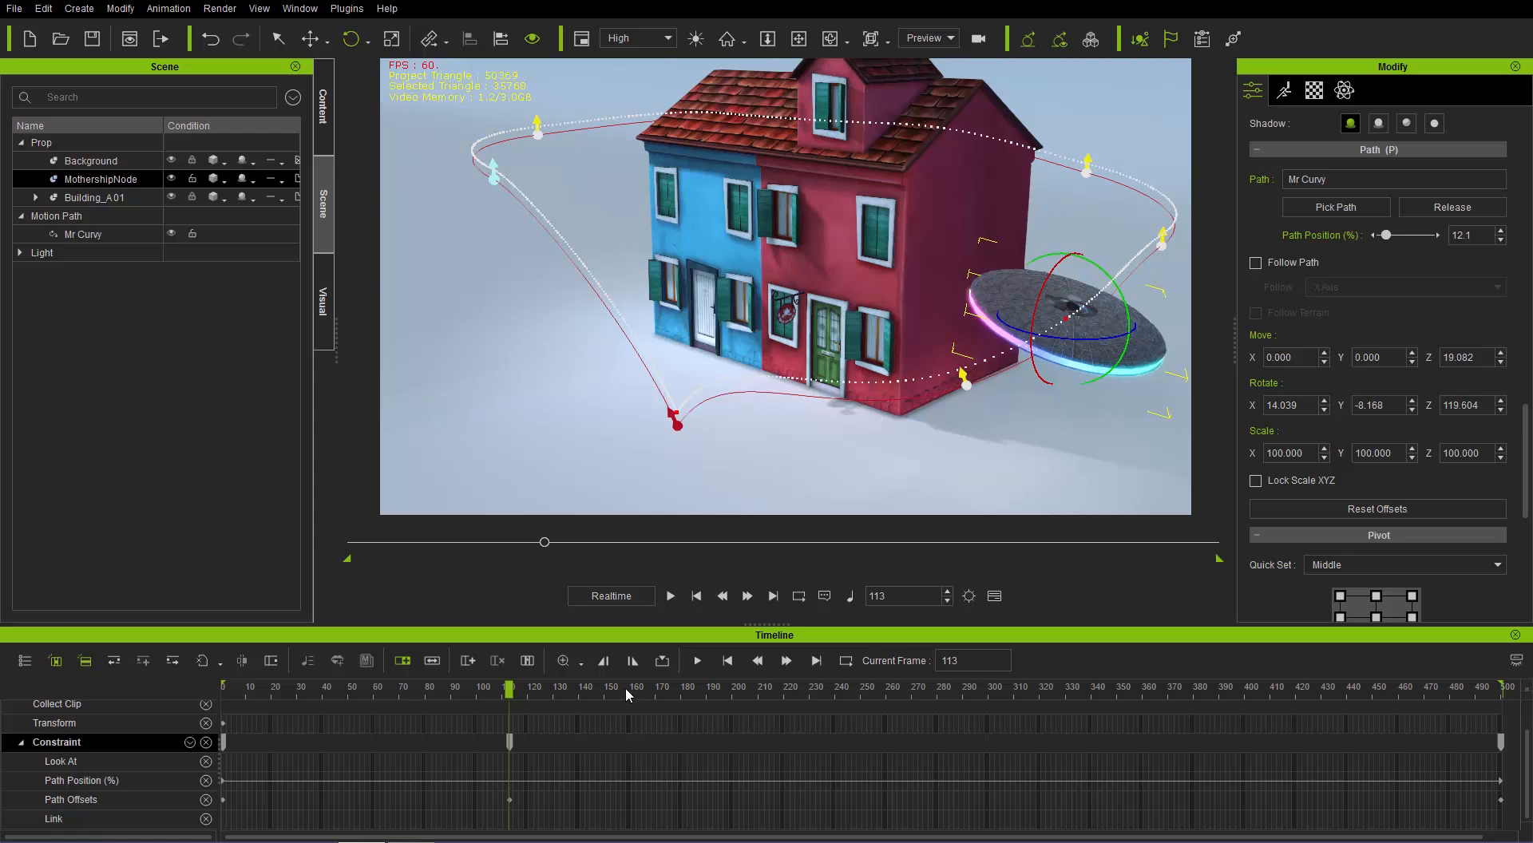
{"action": "left_click_drag", "start_coordinate": [626, 694], "coordinate": [805, 662]}
{"action": "left_click_drag", "start_coordinate": [1062, 210], "coordinate": [1063, 241], "text": "alt"}
{"action": "middle_click_drag", "start_coordinate": [1063, 241], "coordinate": [1028, 305], "text": "alt"}
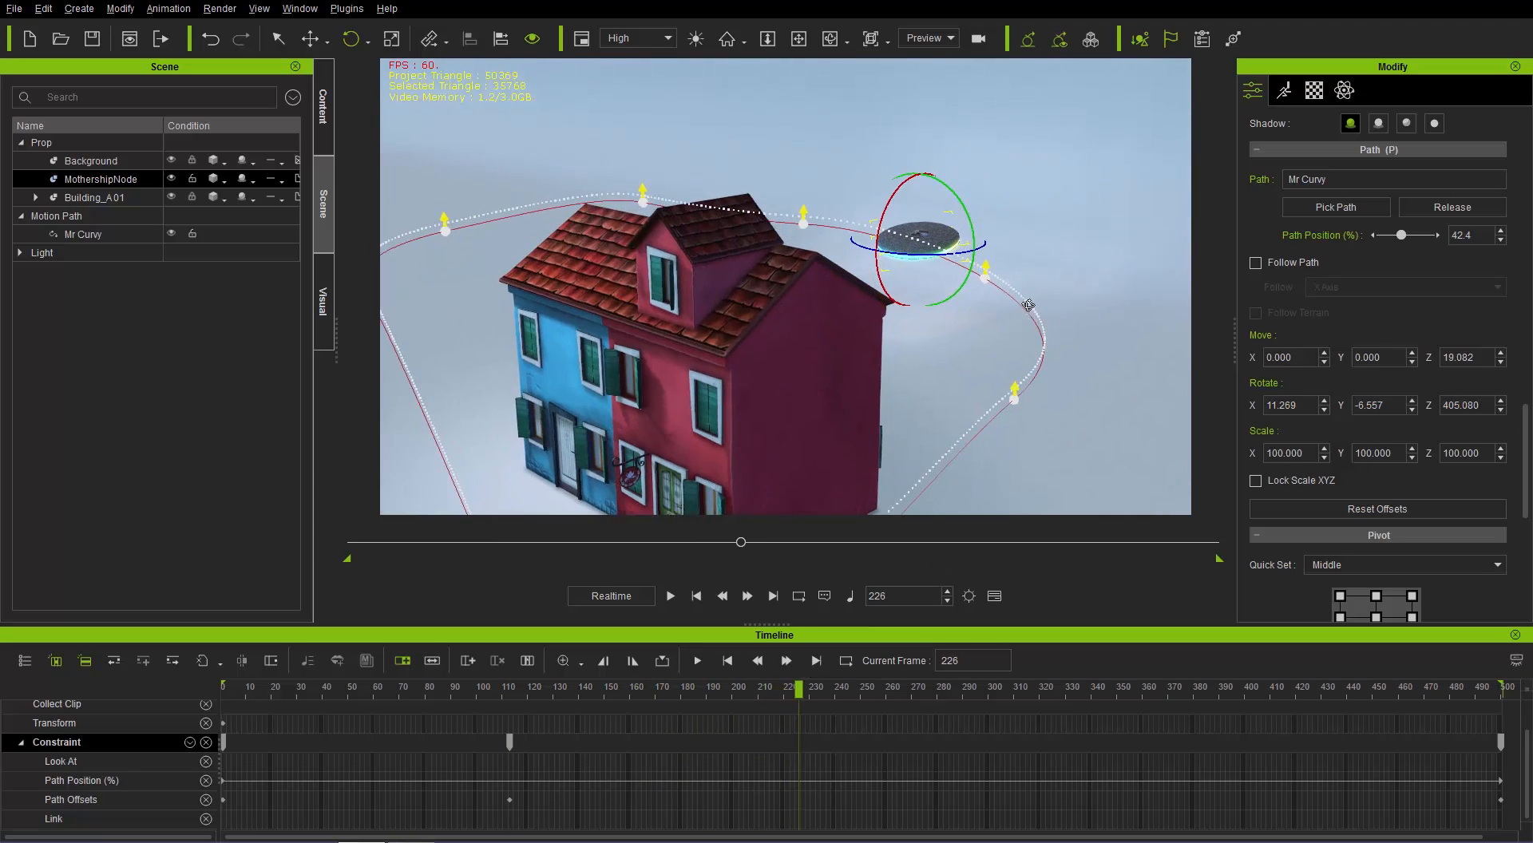
{"action": "left_click_drag", "start_coordinate": [1028, 305], "coordinate": [942, 260], "text": "alt"}
{"action": "left_click_drag", "start_coordinate": [881, 191], "coordinate": [895, 184]}
{"action": "left_click_drag", "start_coordinate": [610, 687], "coordinate": [1066, 597]}
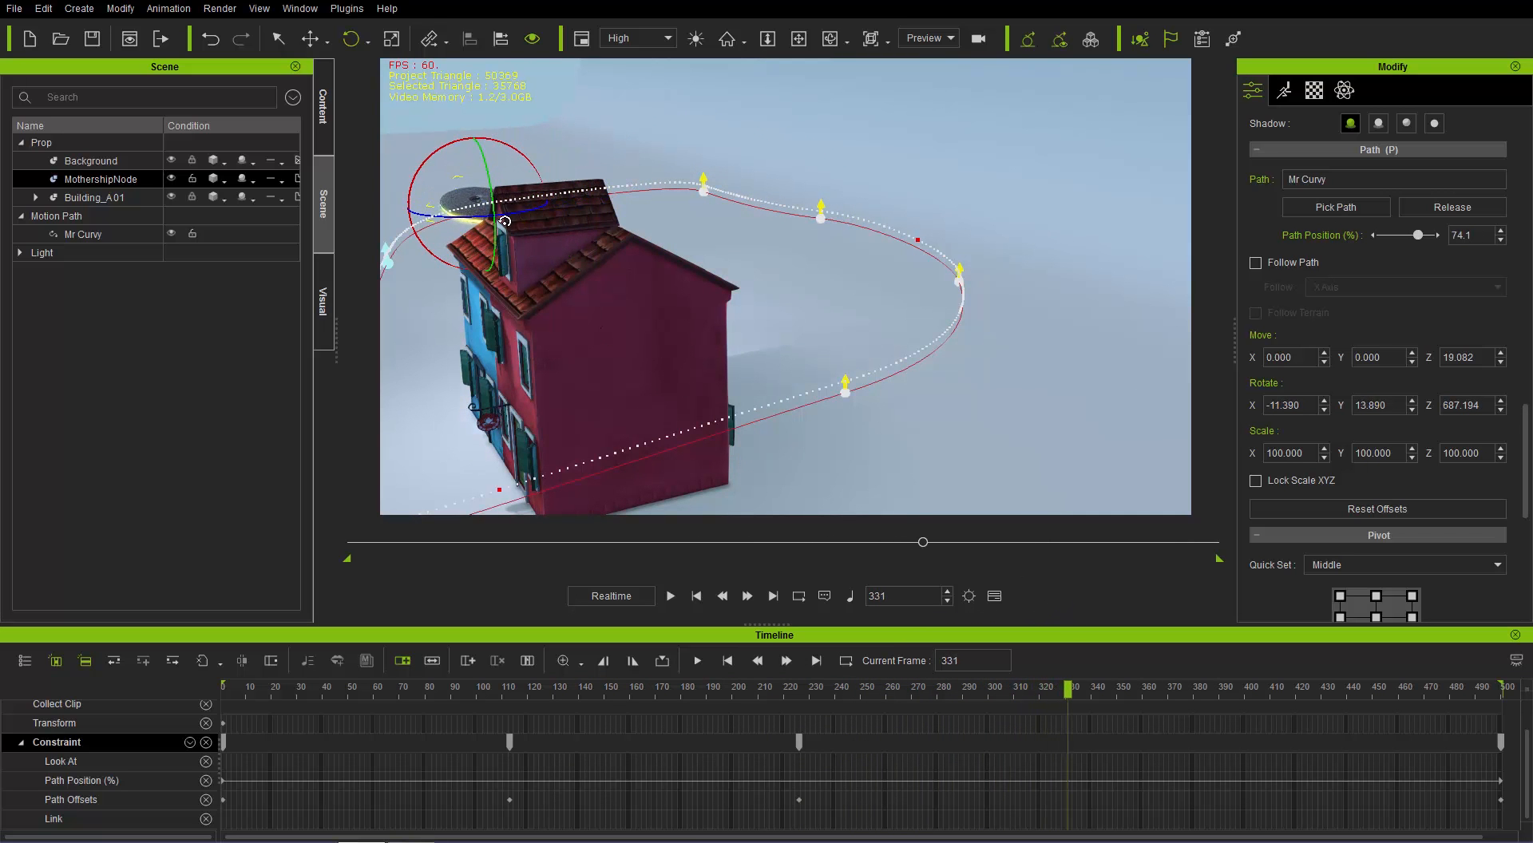
{"action": "left_click_drag", "start_coordinate": [494, 203], "coordinate": [488, 189]}
Scrub back through the tilted flight and play the animation, replaying it from the first frame.
{"action": "middle_click_drag", "start_coordinate": [479, 342], "coordinate": [660, 309]}
{"action": "left_click_drag", "start_coordinate": [1004, 693], "coordinate": [836, 691]}
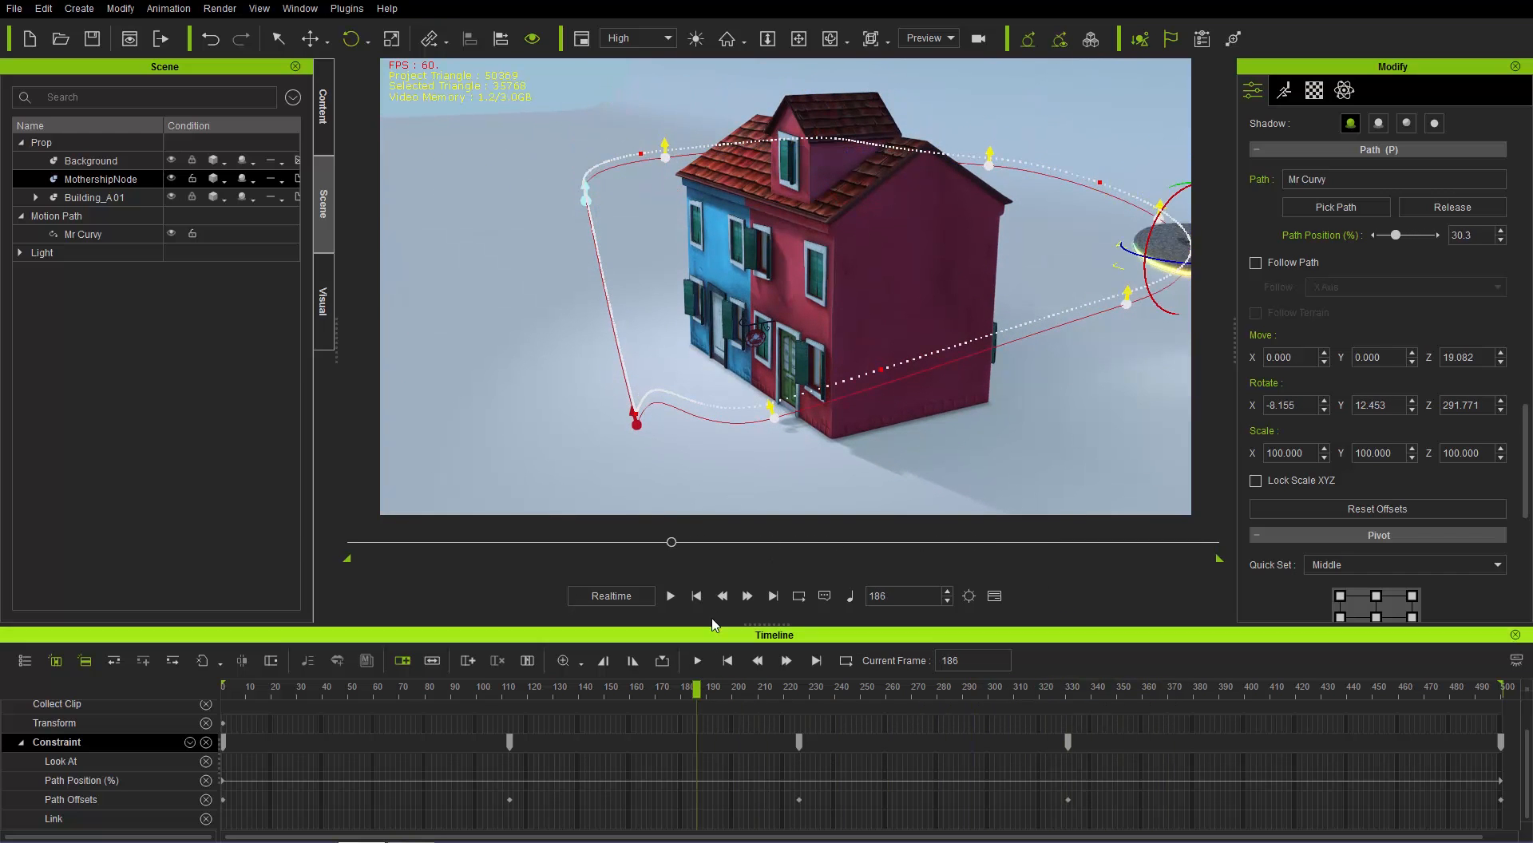
{"action": "left_click", "coordinate": [671, 596]}
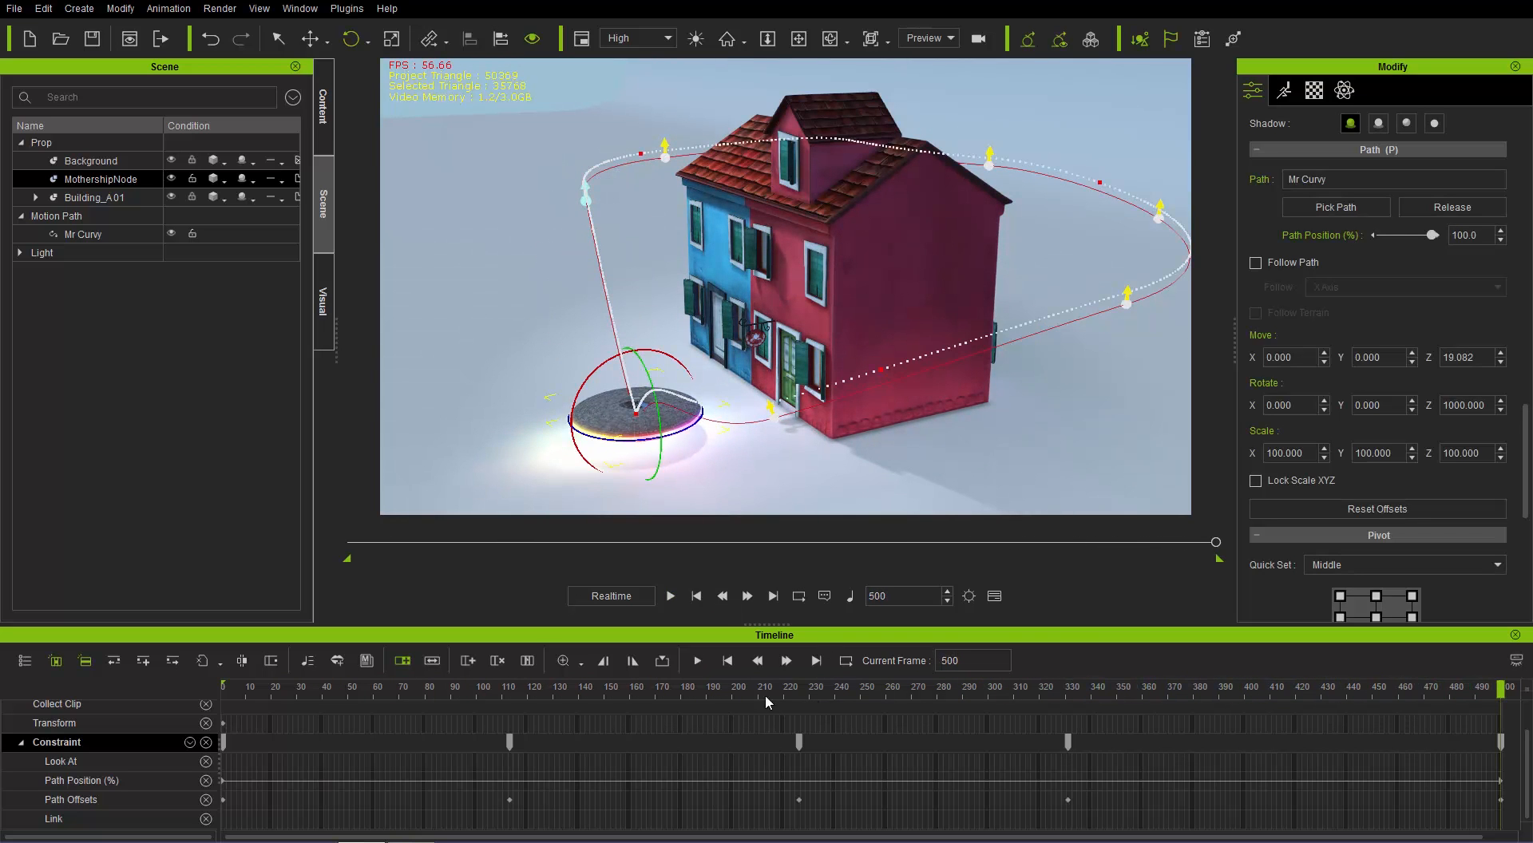
{"action": "left_click", "coordinate": [695, 596]}
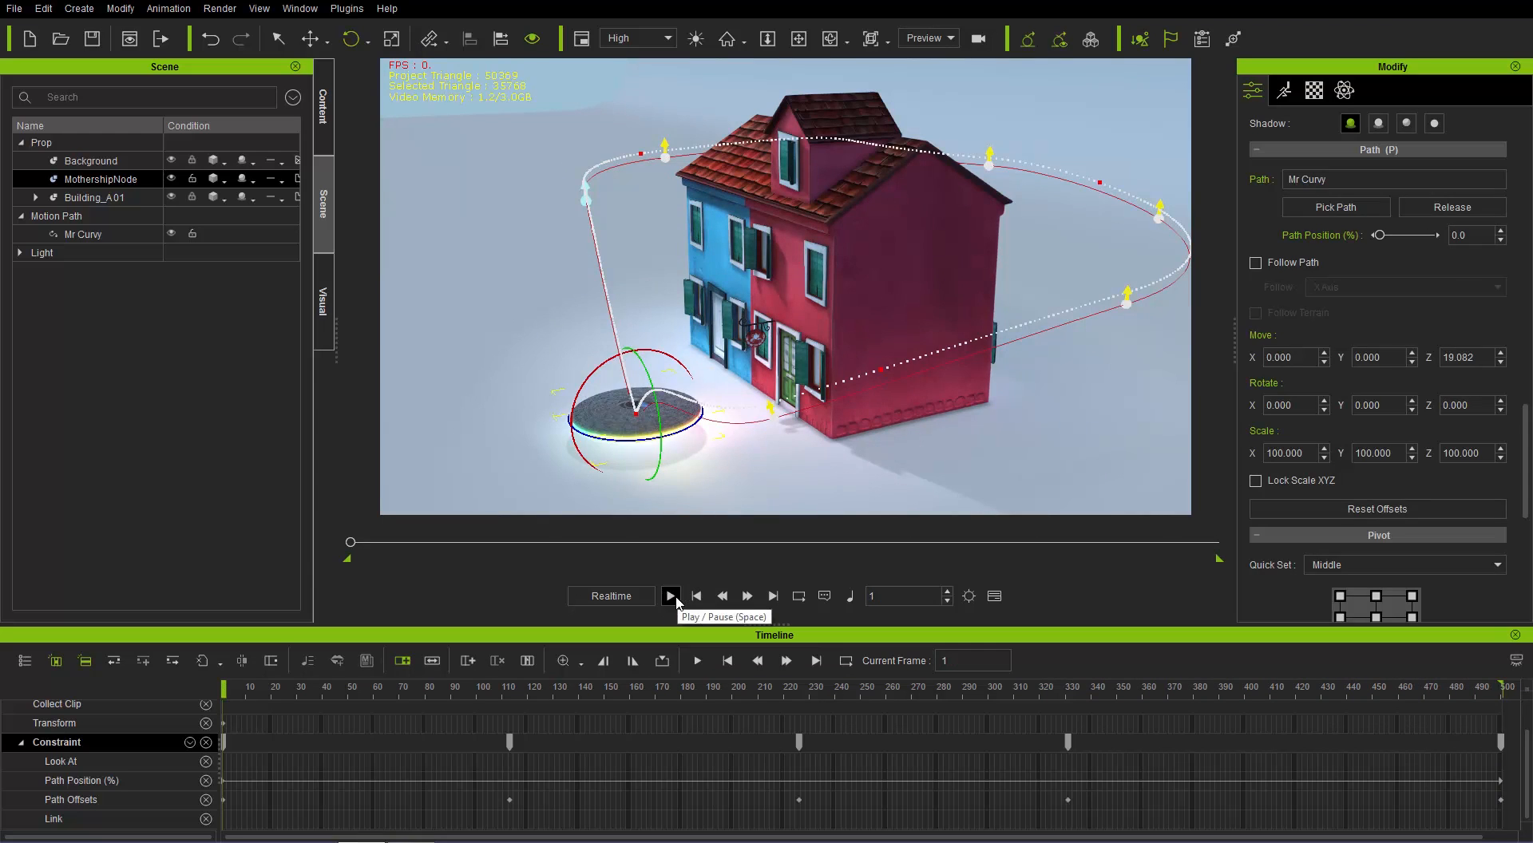
{"action": "left_click", "coordinate": [671, 597]}
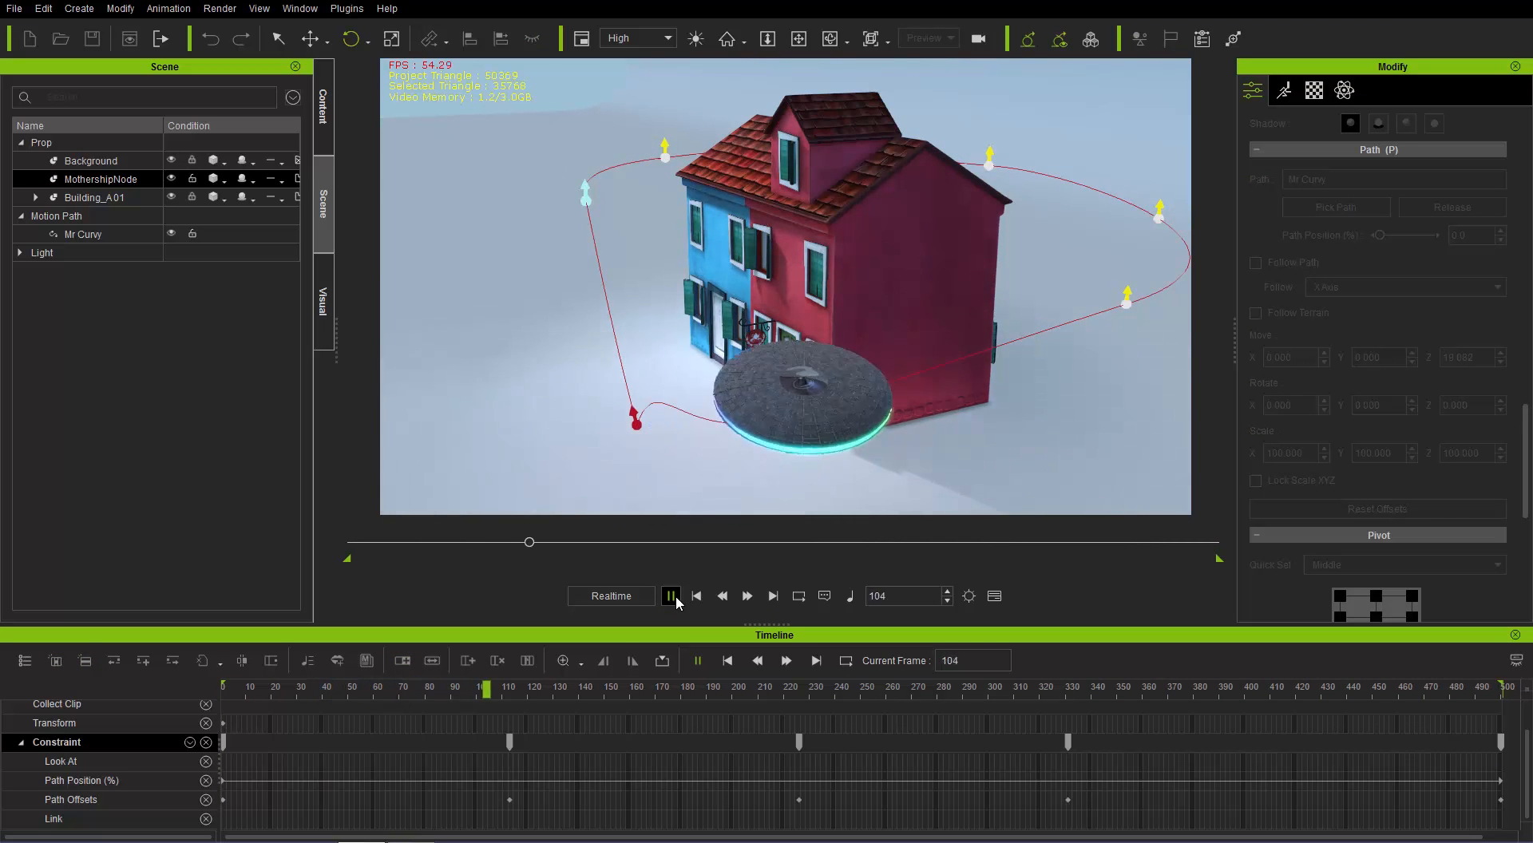